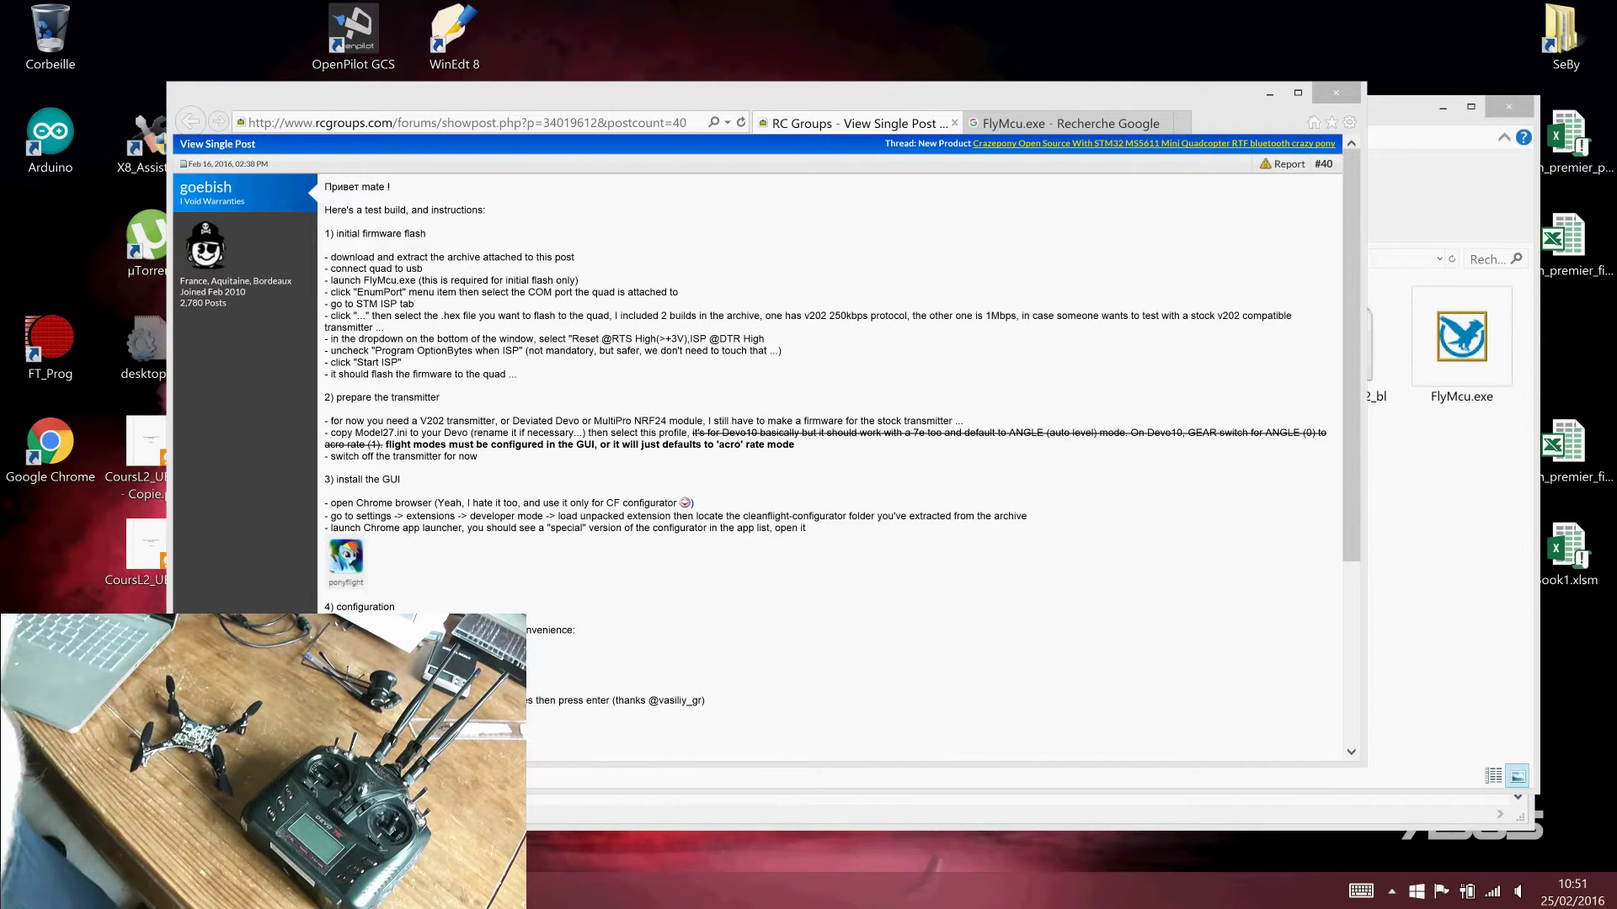
Open the Weibo Vdisk FlyMcu.exe download page from the Google search results
{"action": "left_click", "coordinate": [443, 126]}
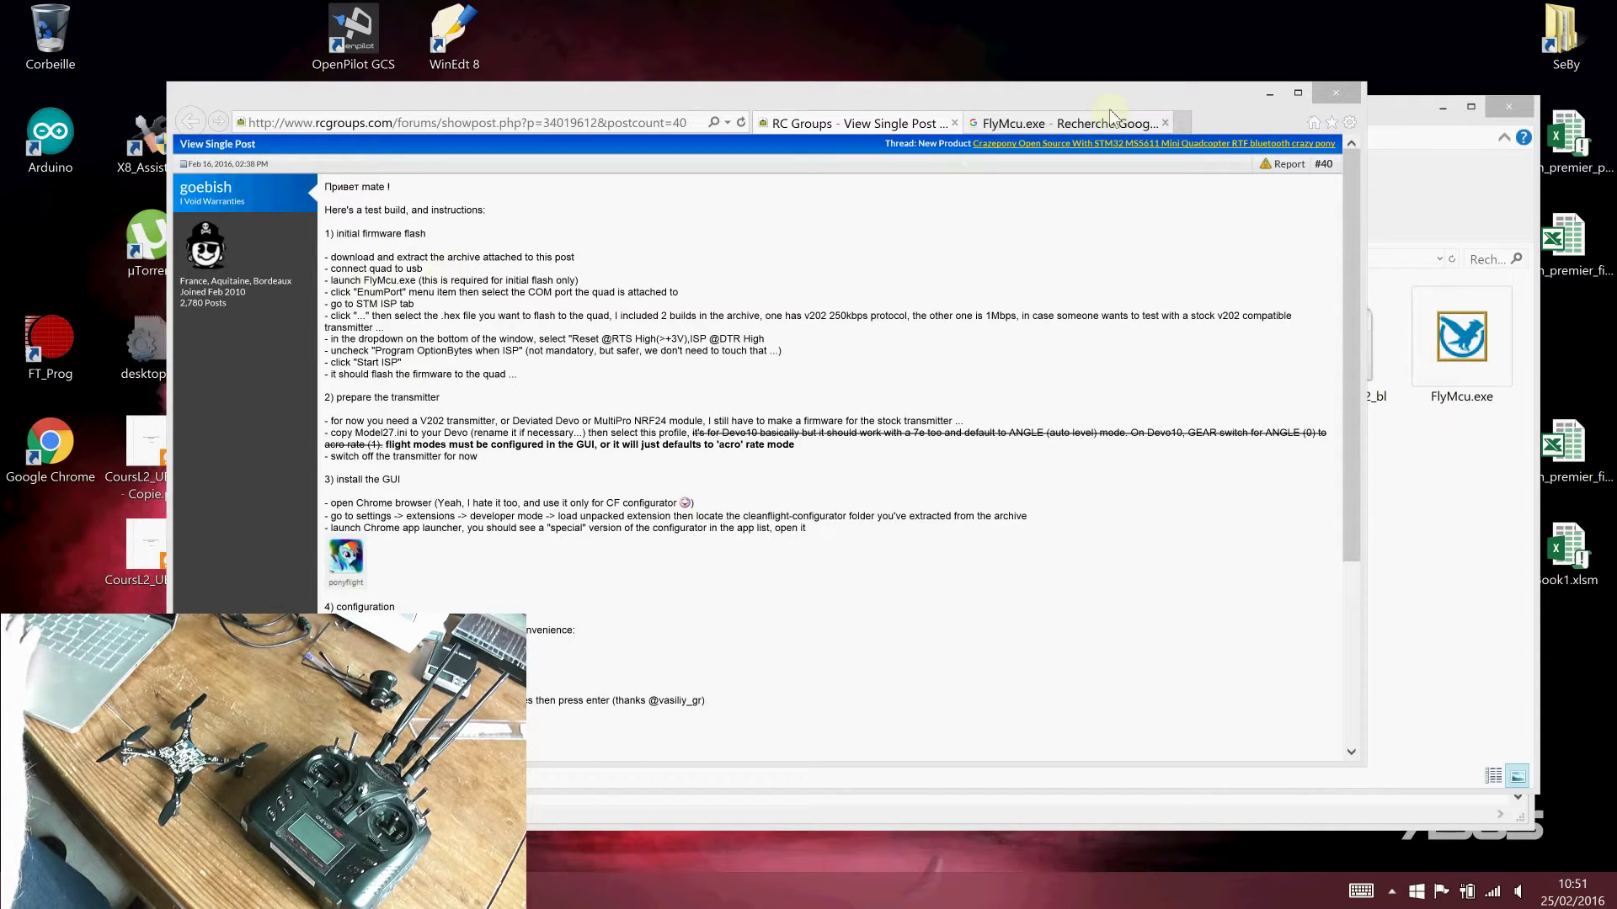
{"action": "left_click", "coordinate": [1011, 124]}
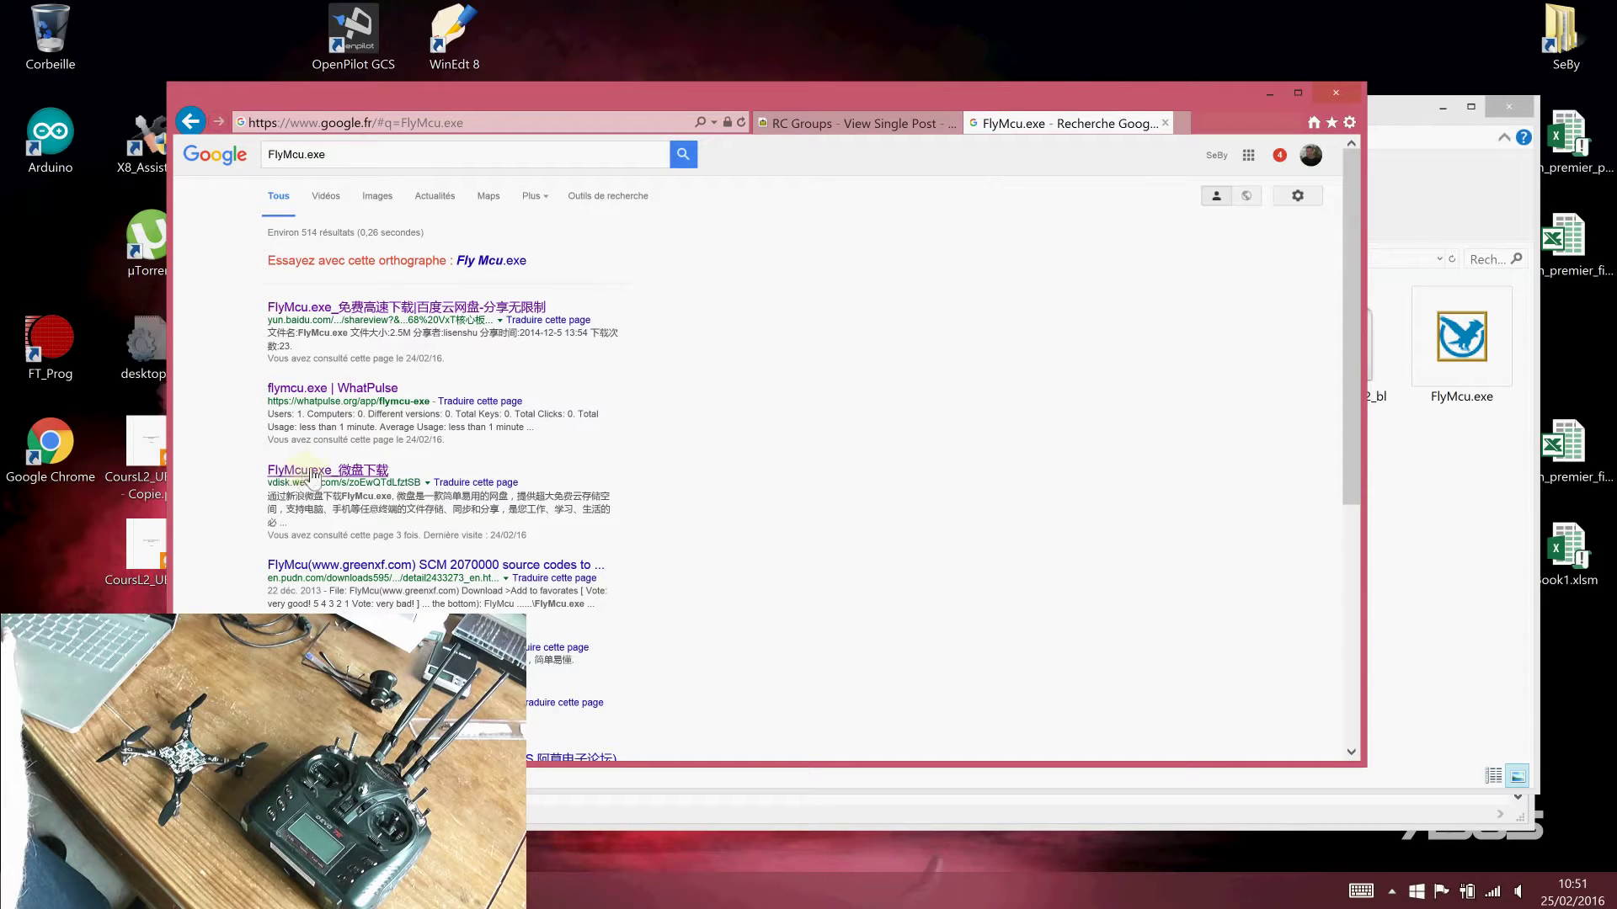
{"action": "left_click", "coordinate": [310, 472]}
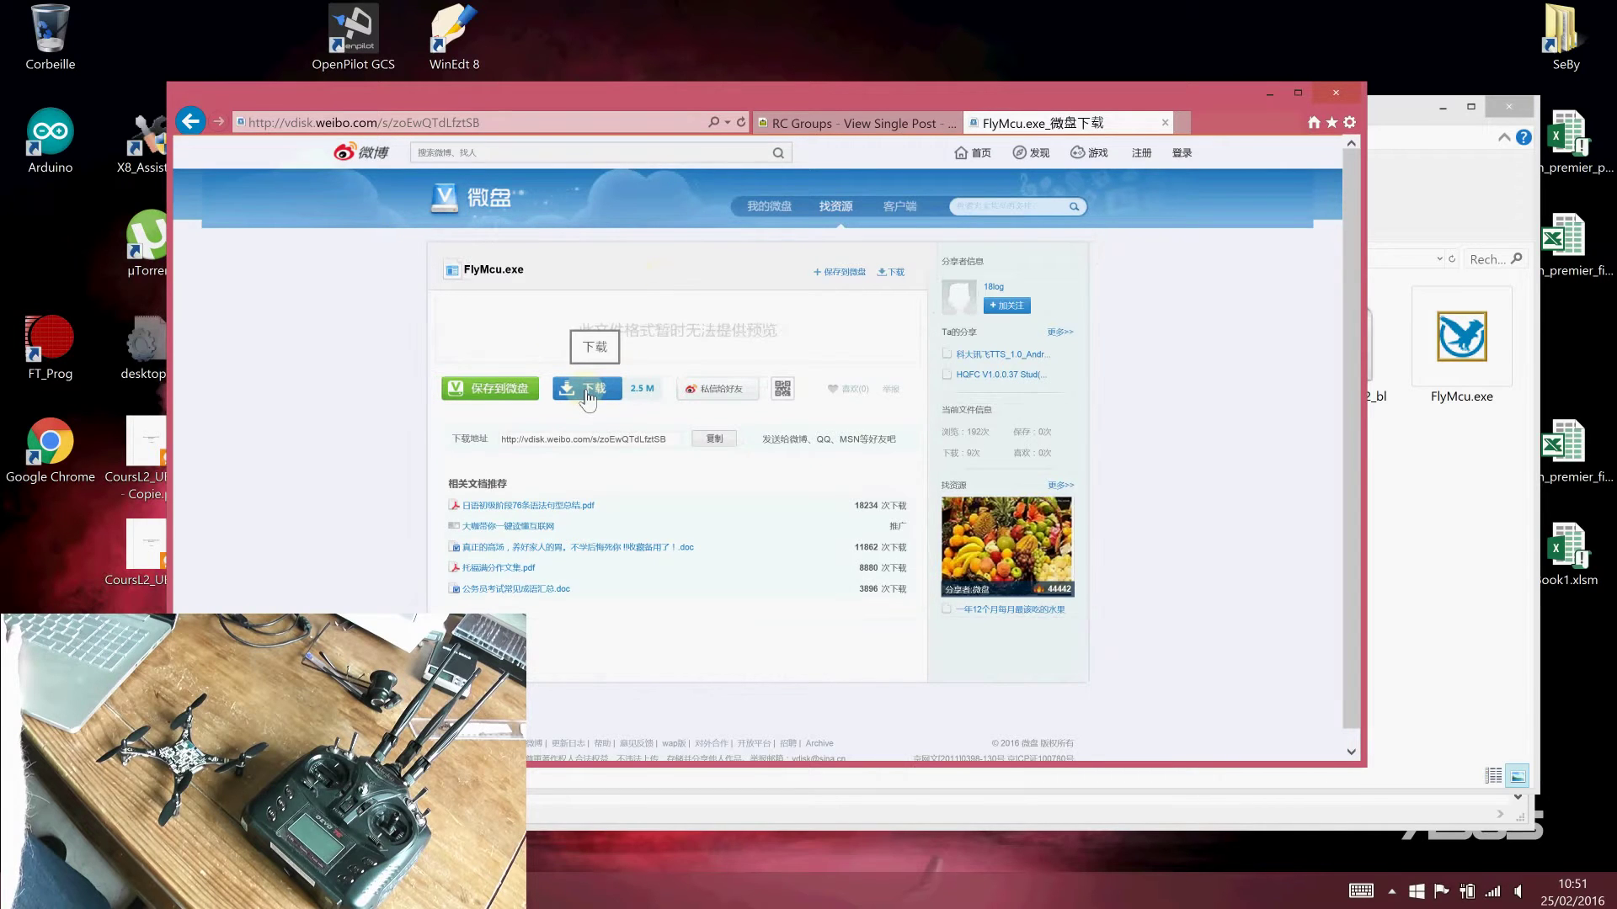
Start downloading FlyMcu.exe, then cancel the Enregistrer sous prompt and dismiss the download bar
{"action": "left_click", "coordinate": [587, 399]}
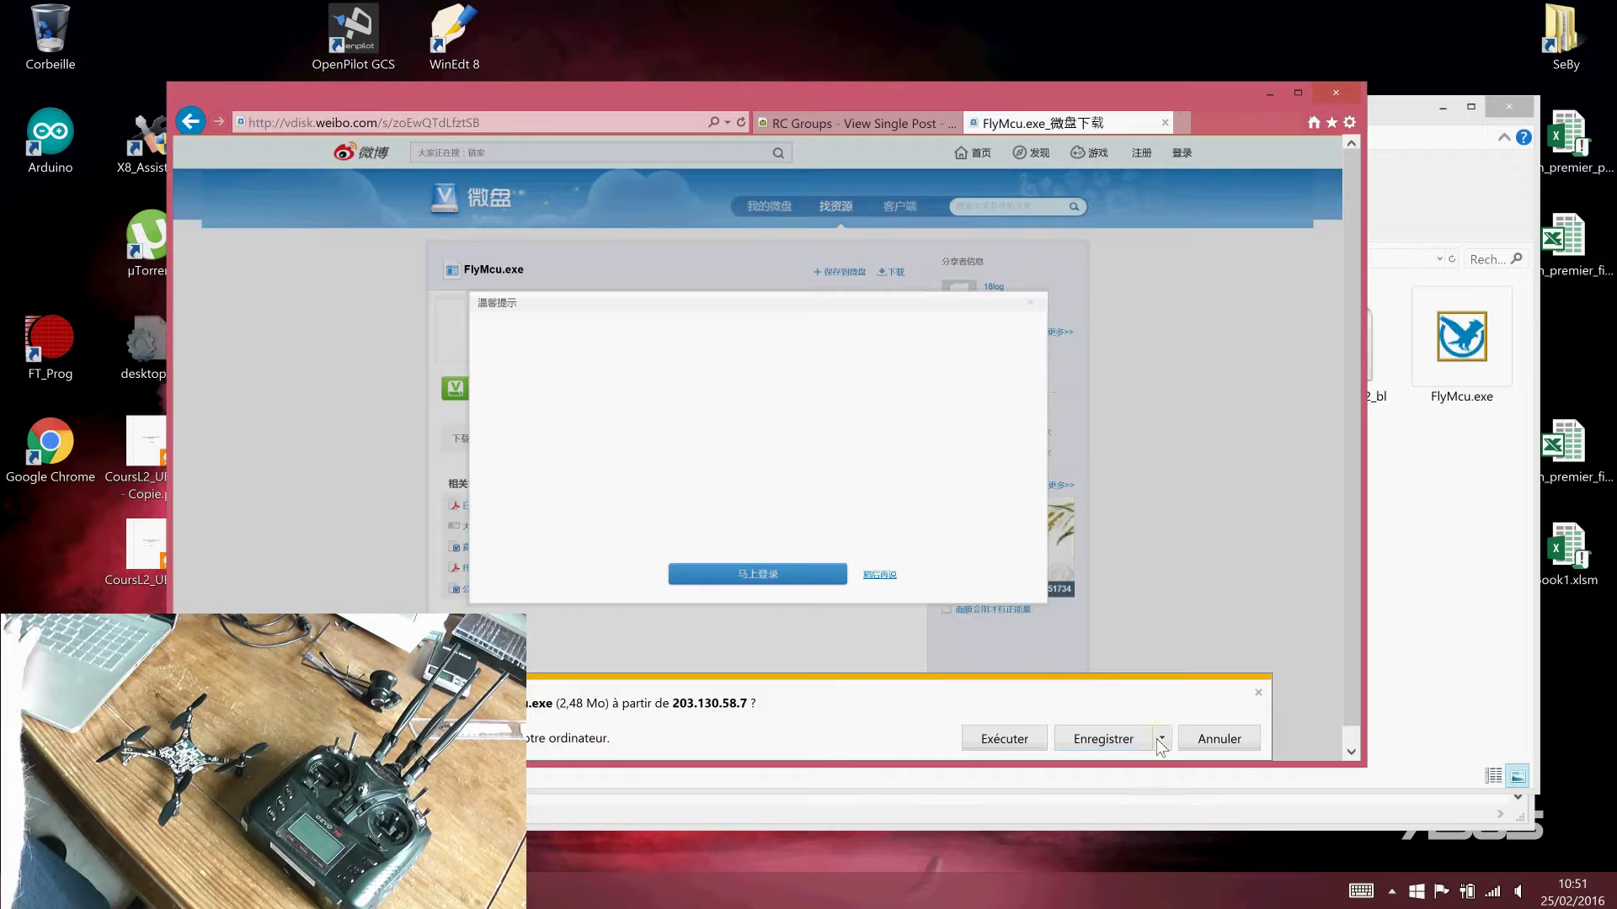
{"action": "left_click", "coordinate": [1160, 740]}
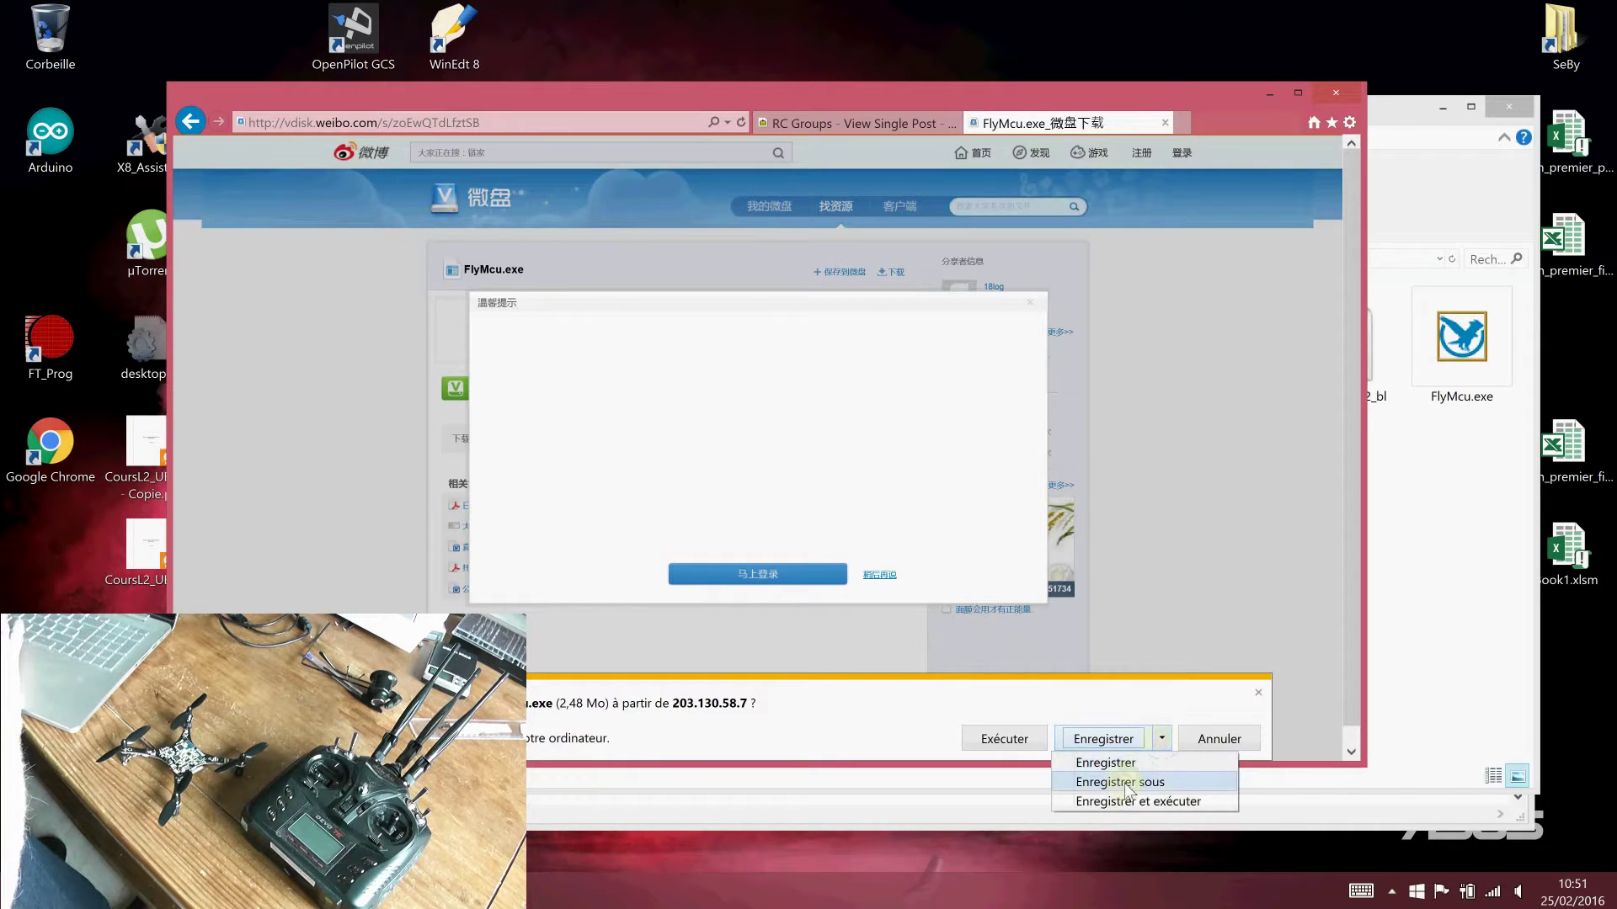
{"action": "left_click", "coordinate": [1119, 783]}
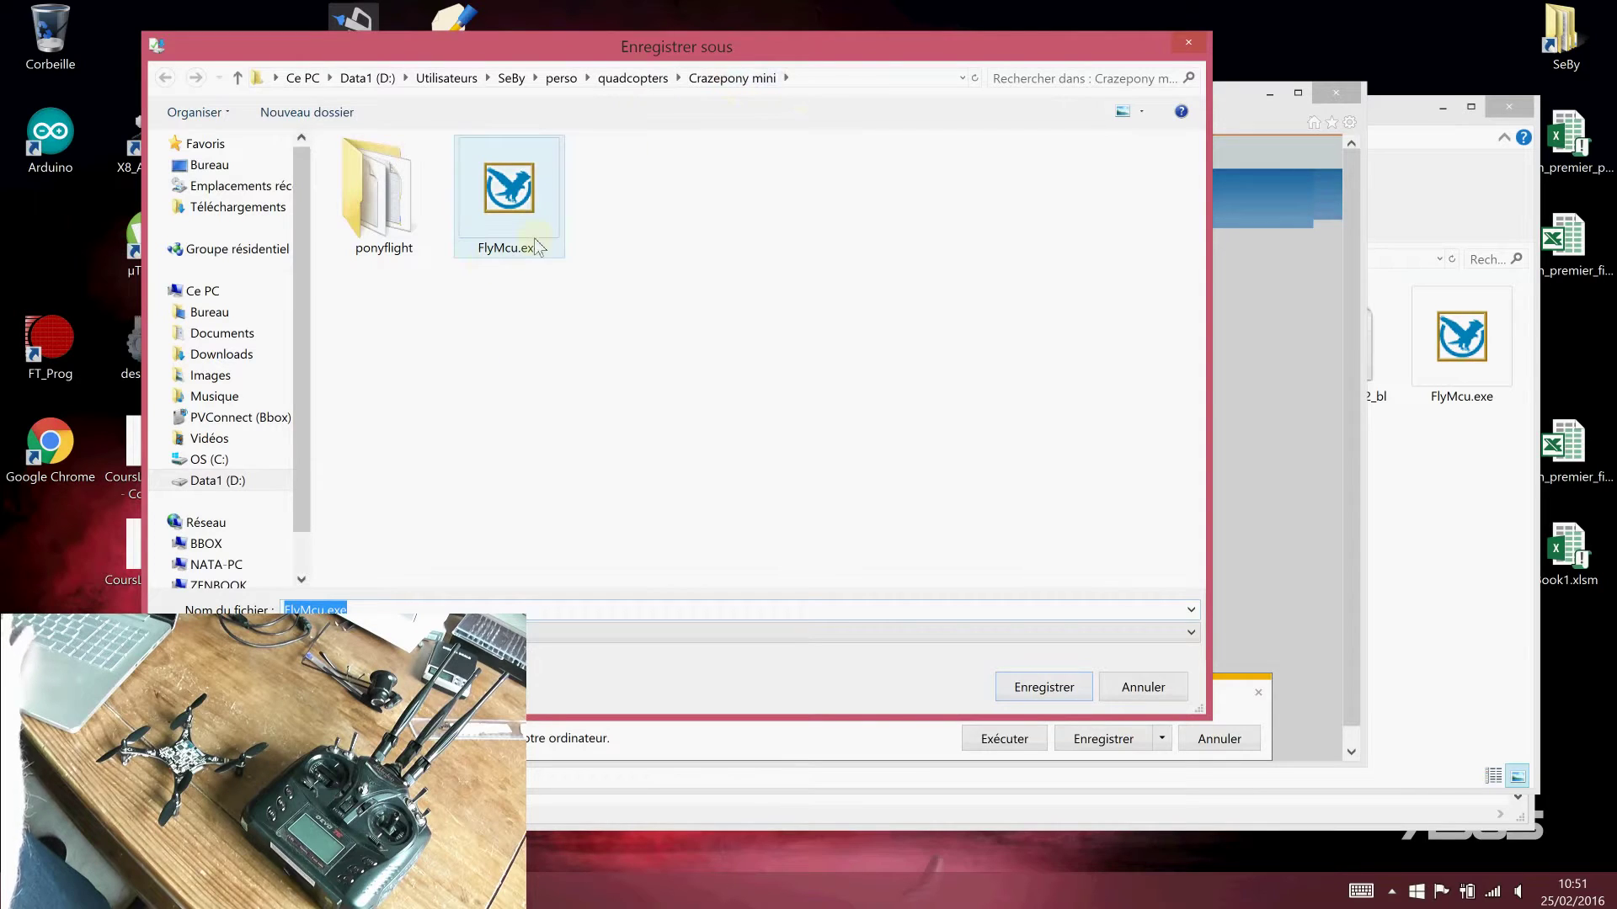
{"action": "left_click", "coordinate": [1128, 687]}
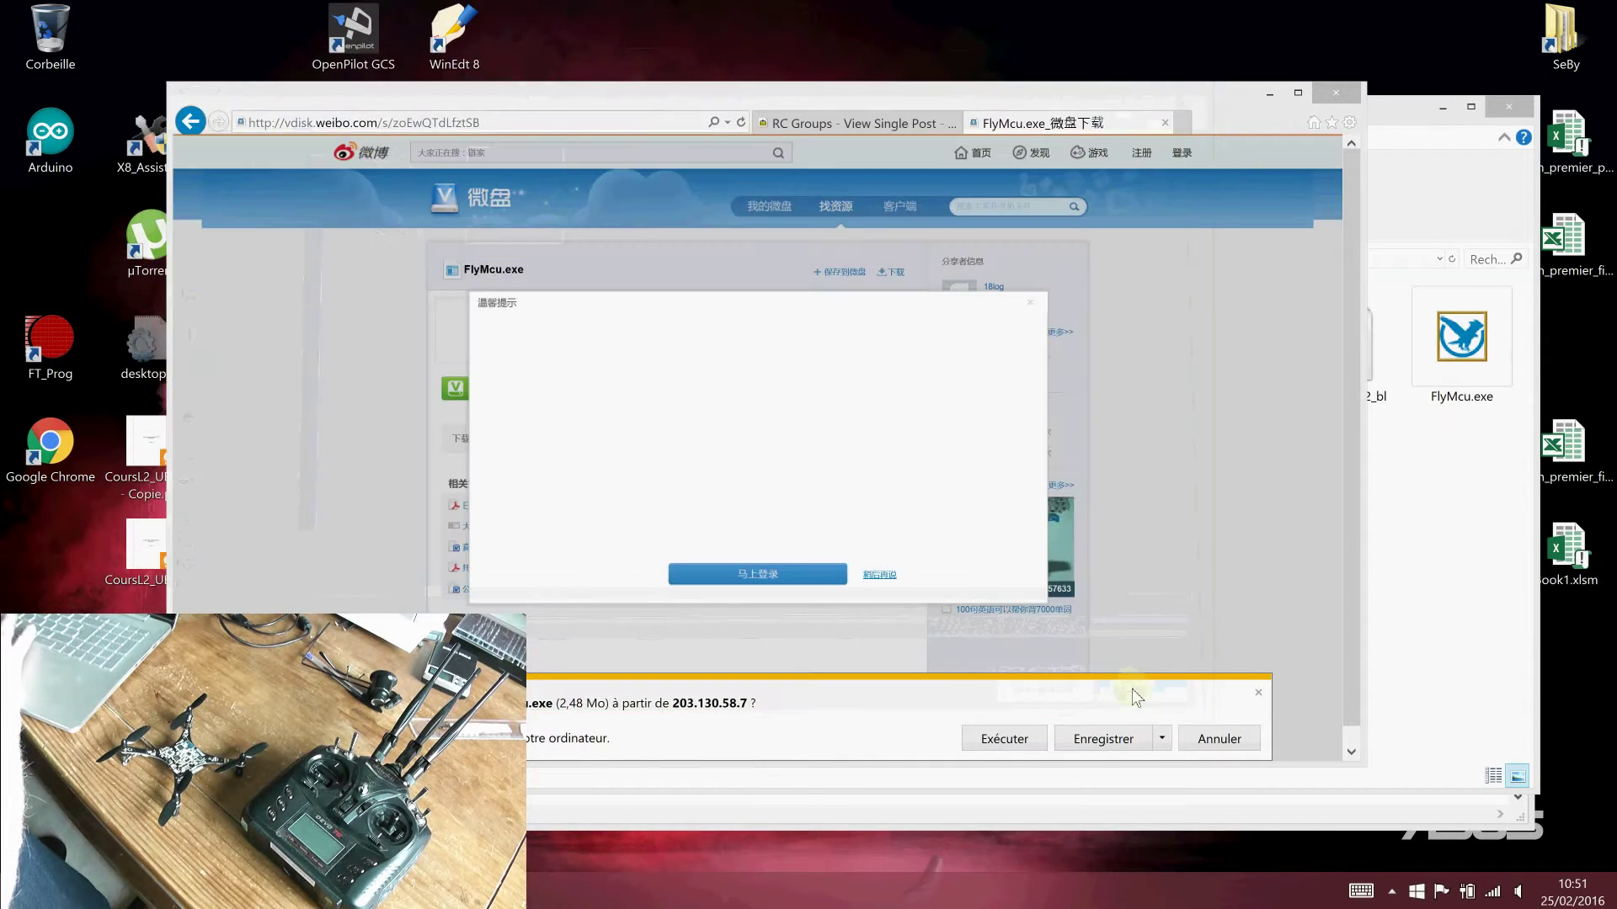
{"action": "left_click", "coordinate": [1220, 739]}
Bring the Crazepony mini folder forward and launch FlyMcu.exe from it
{"action": "left_click", "coordinate": [1454, 482]}
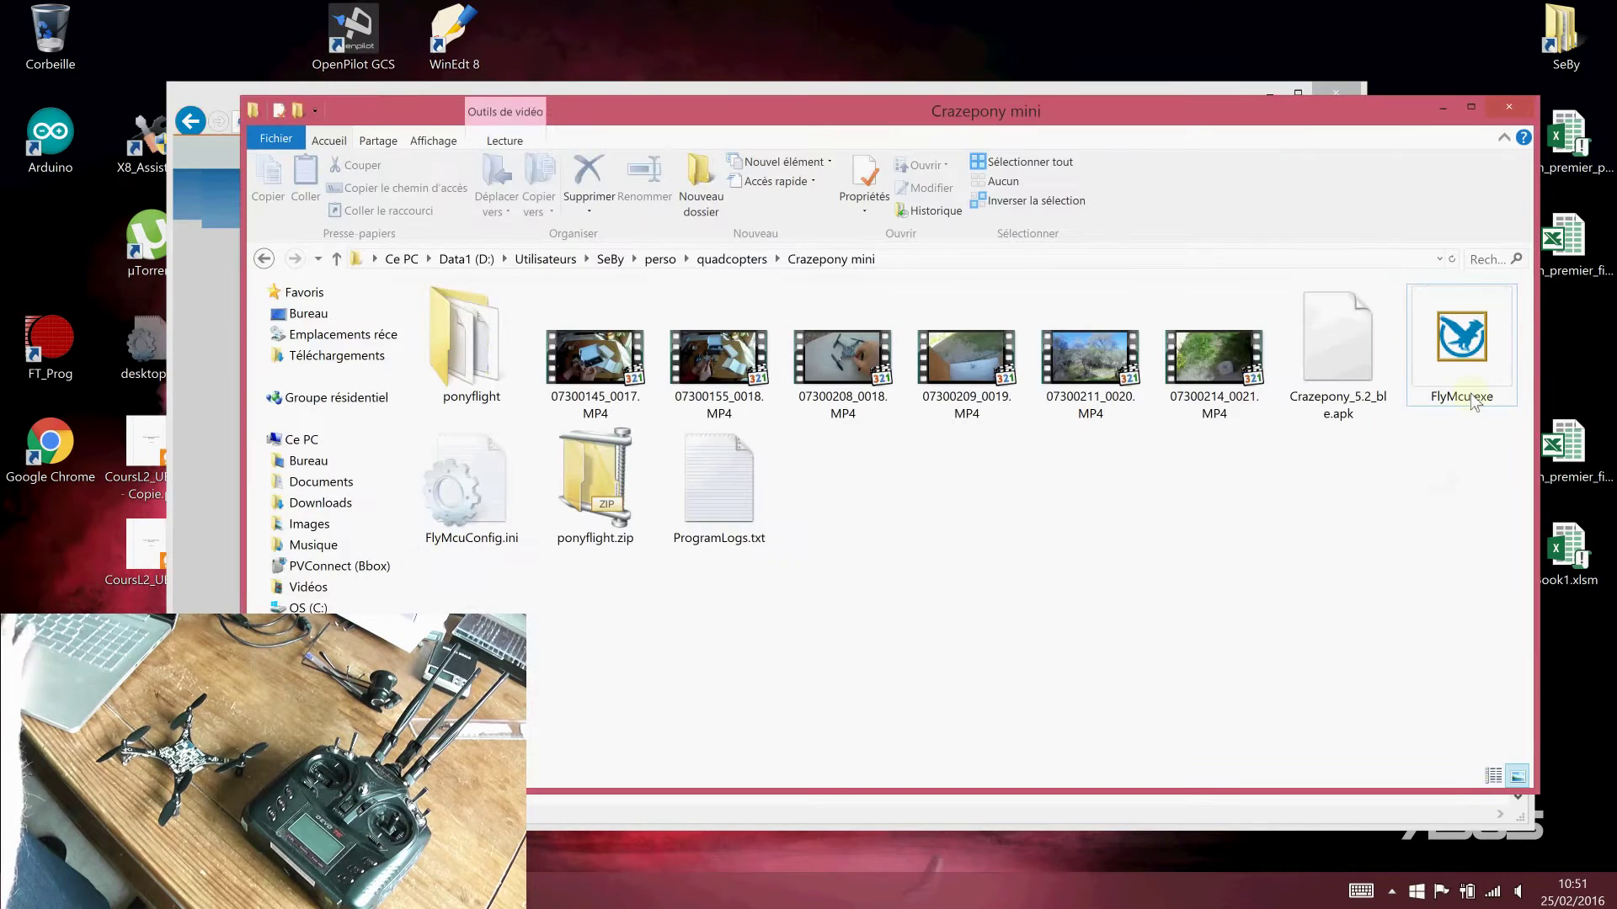
{"action": "left_click", "coordinate": [1463, 345]}
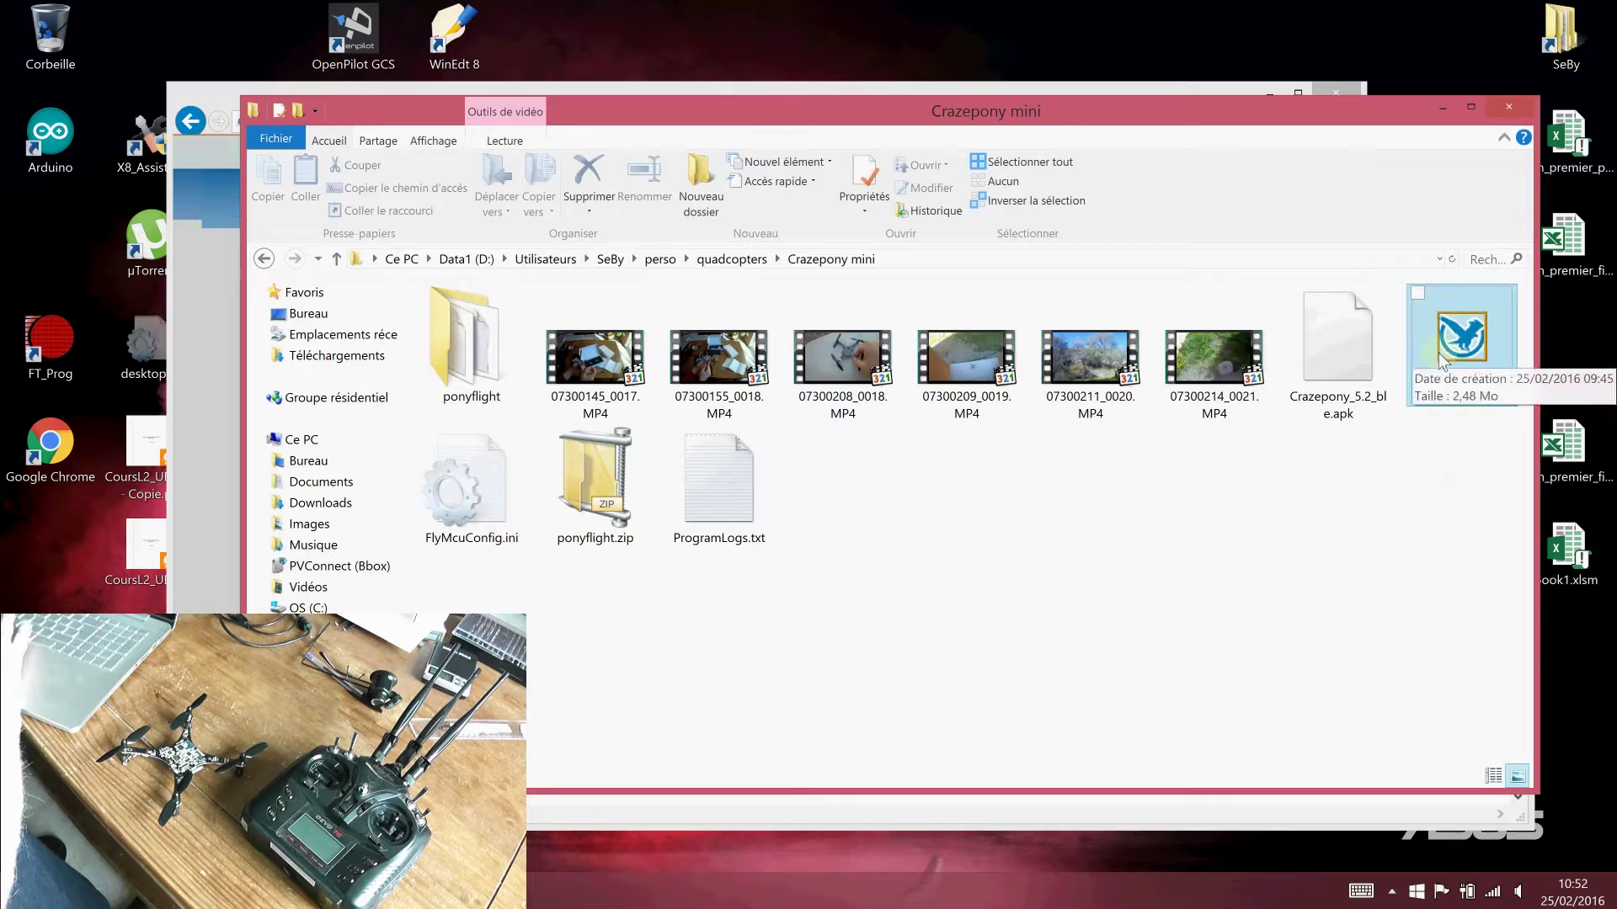
{"action": "mouse_move", "coordinate": [1462, 338]}
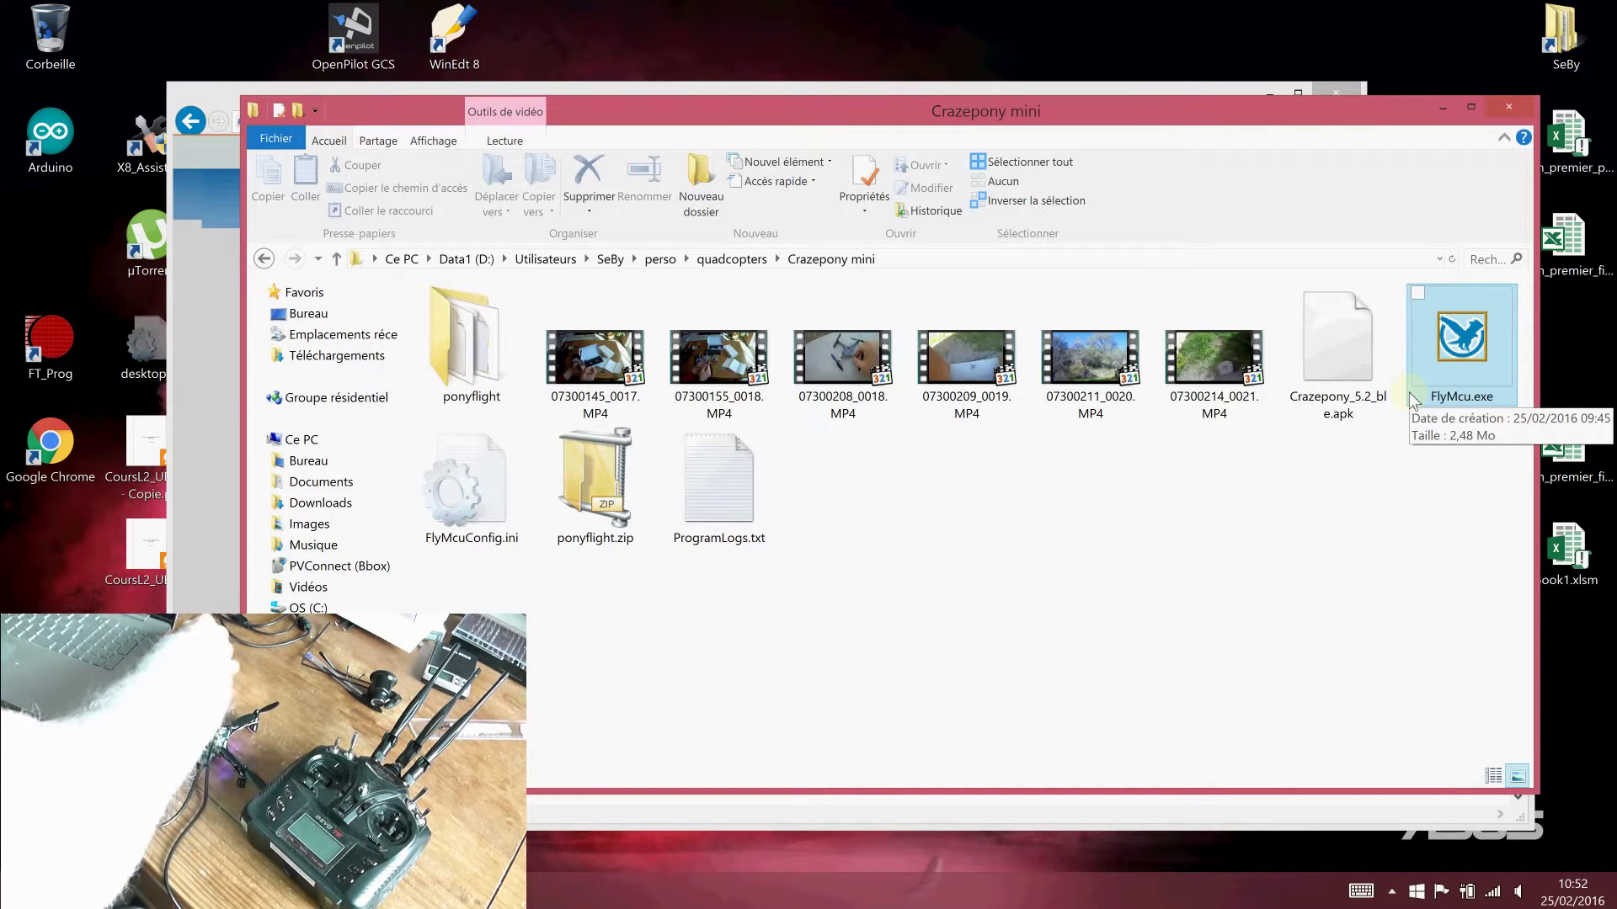
{"action": "double_click", "coordinate": [1449, 338]}
Confirm running FlyMcu, select the COM3 CP210x port, and open the hex file picker
{"action": "left_click", "coordinate": [875, 478]}
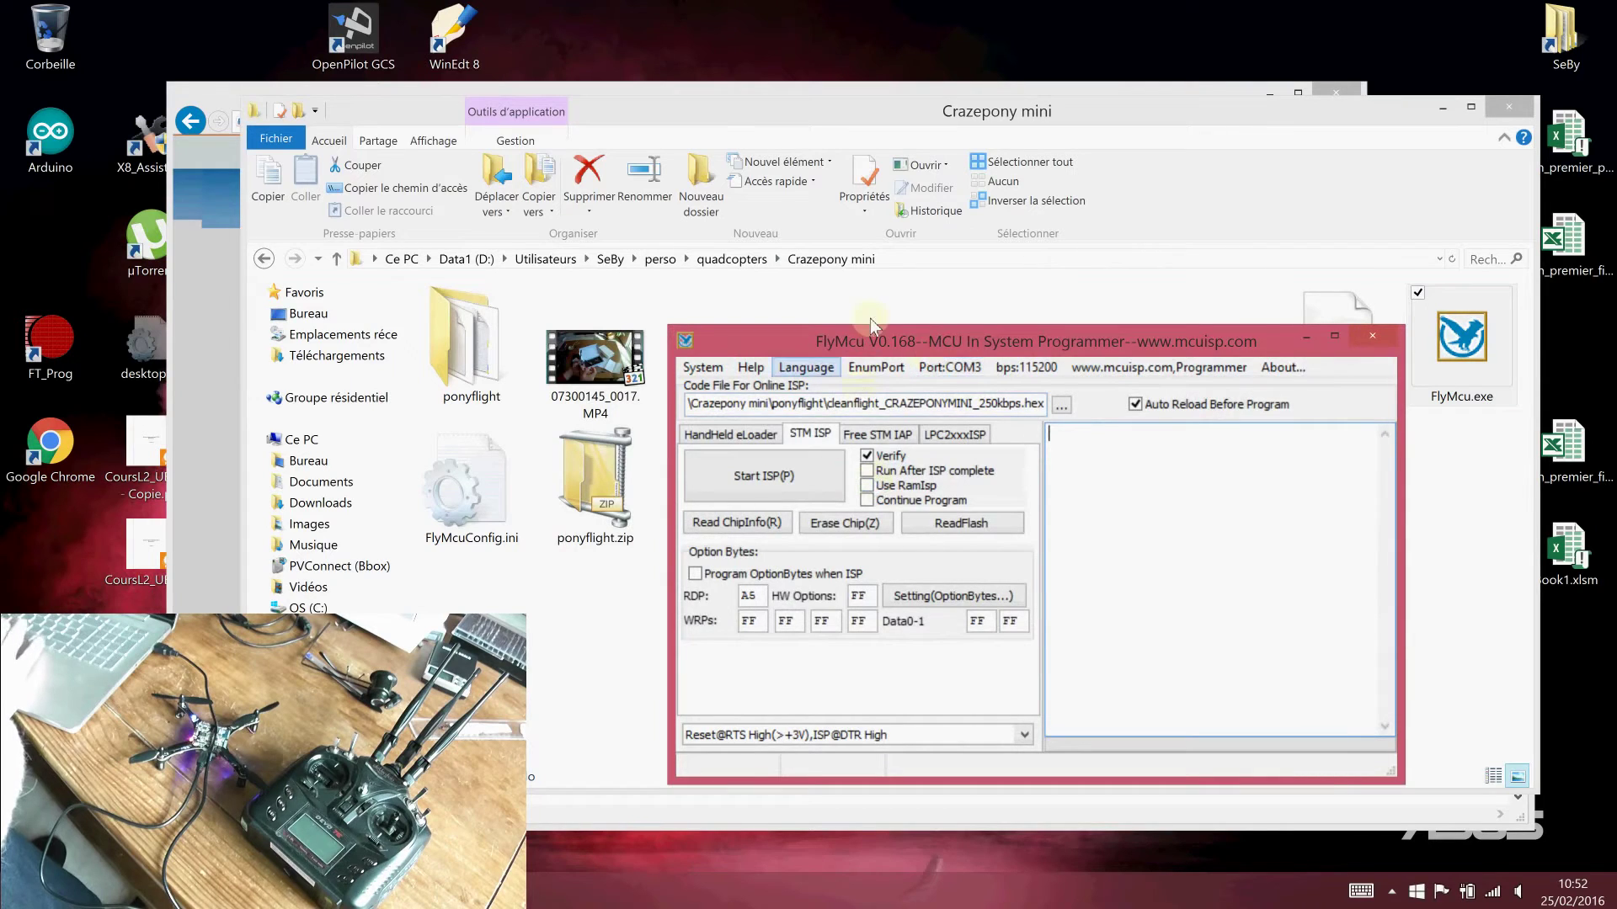
{"action": "left_click", "coordinate": [876, 369]}
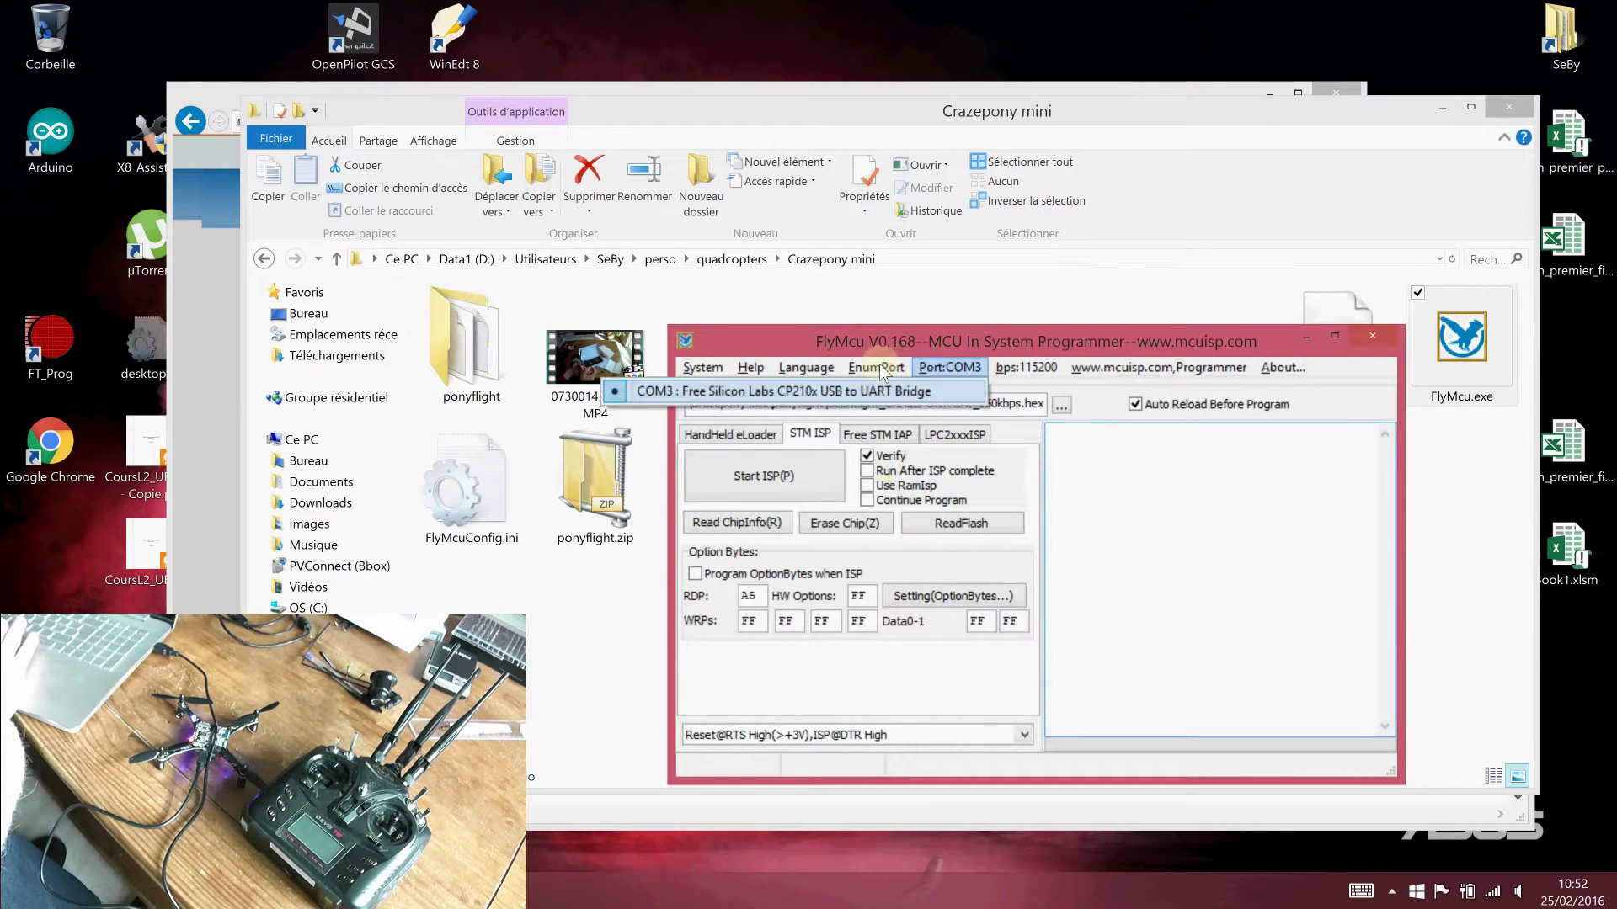
{"action": "left_click", "coordinate": [876, 373]}
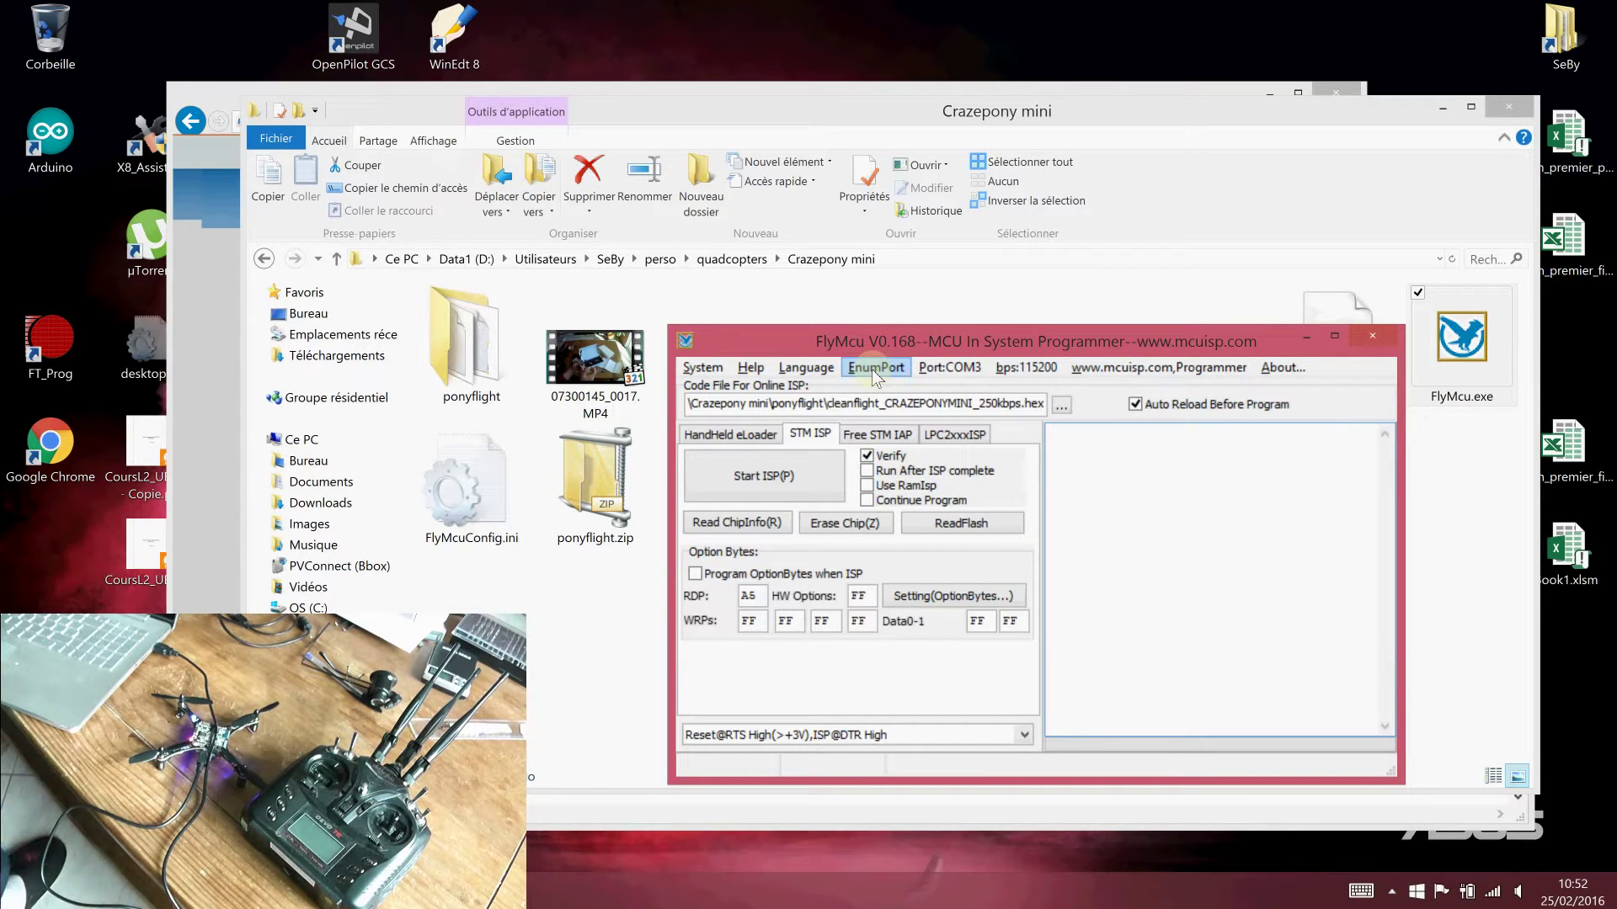
{"action": "left_click", "coordinate": [875, 375]}
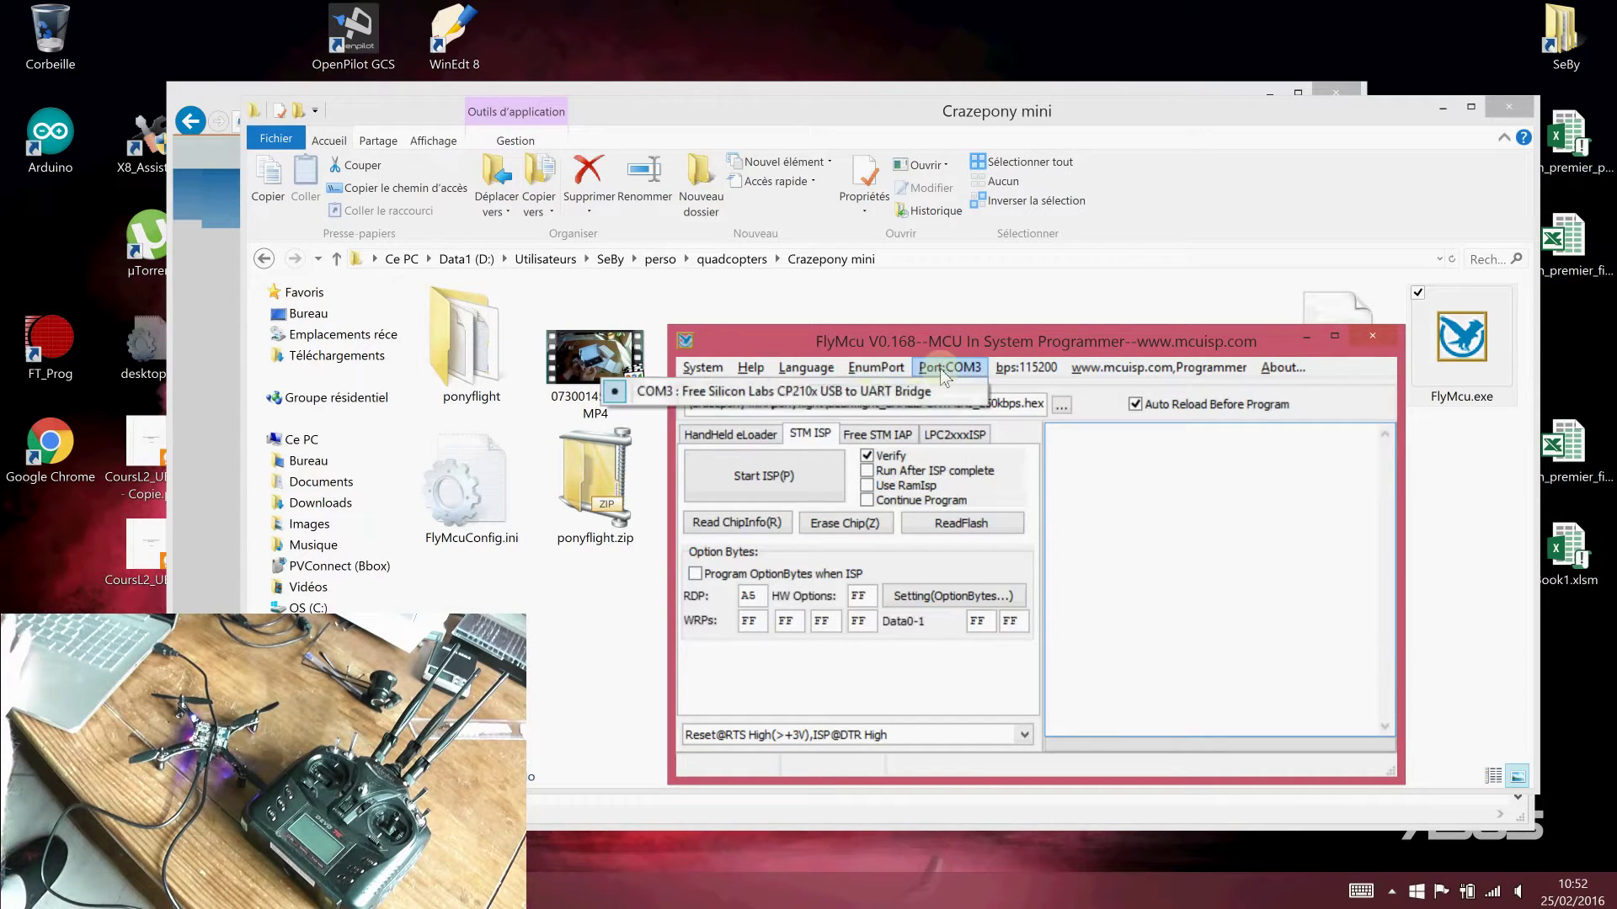
{"action": "left_click", "coordinate": [896, 370]}
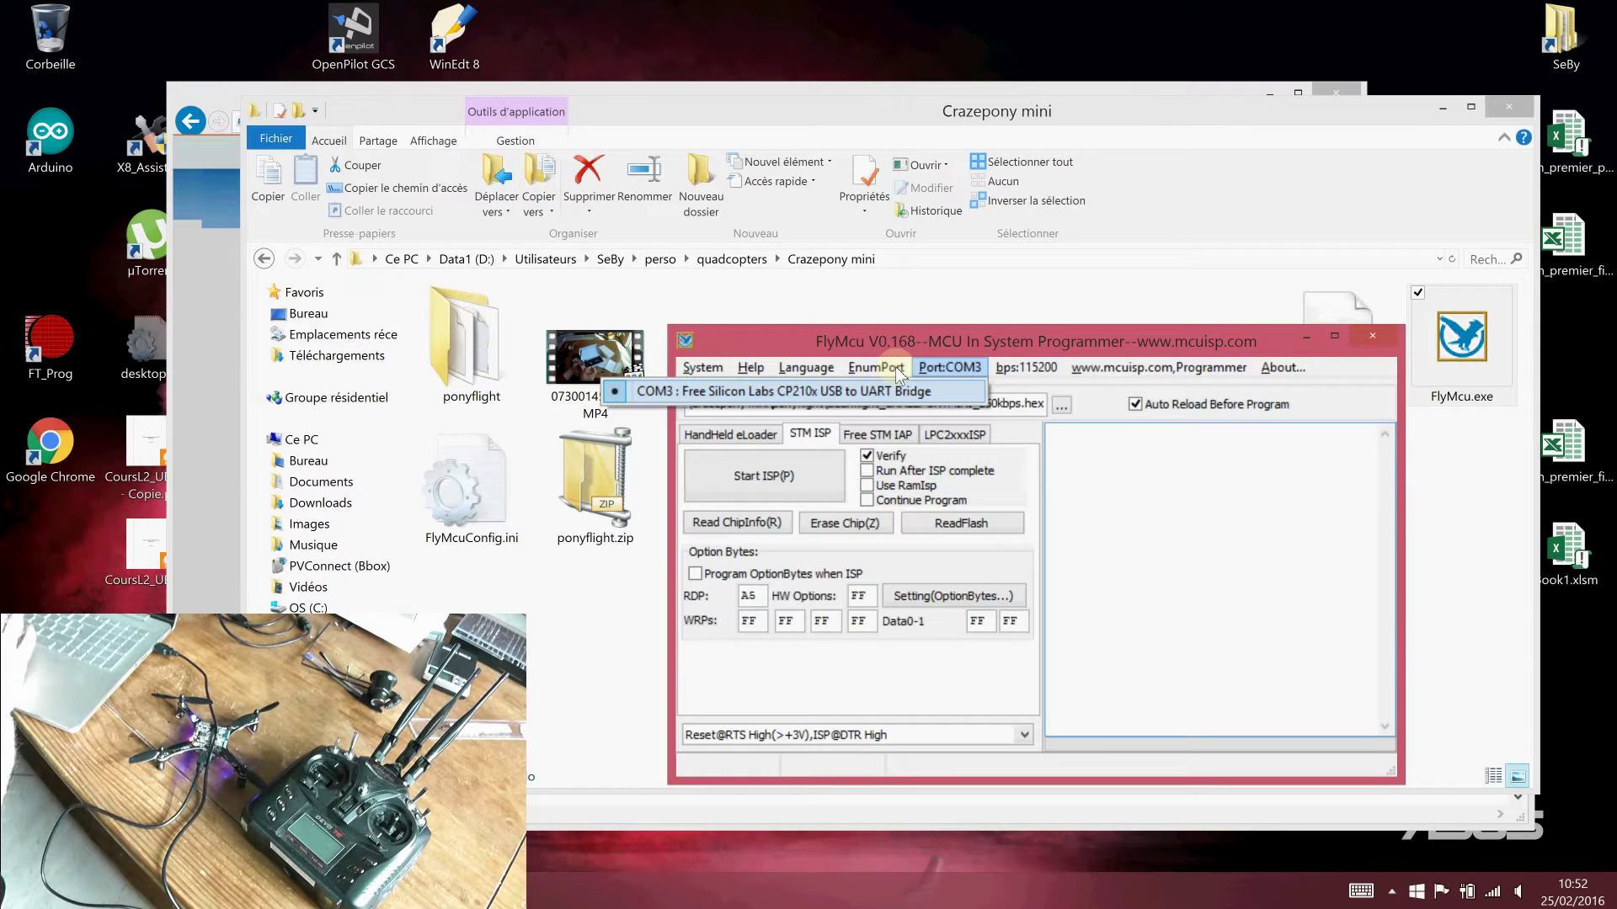
{"action": "left_click", "coordinate": [1014, 345]}
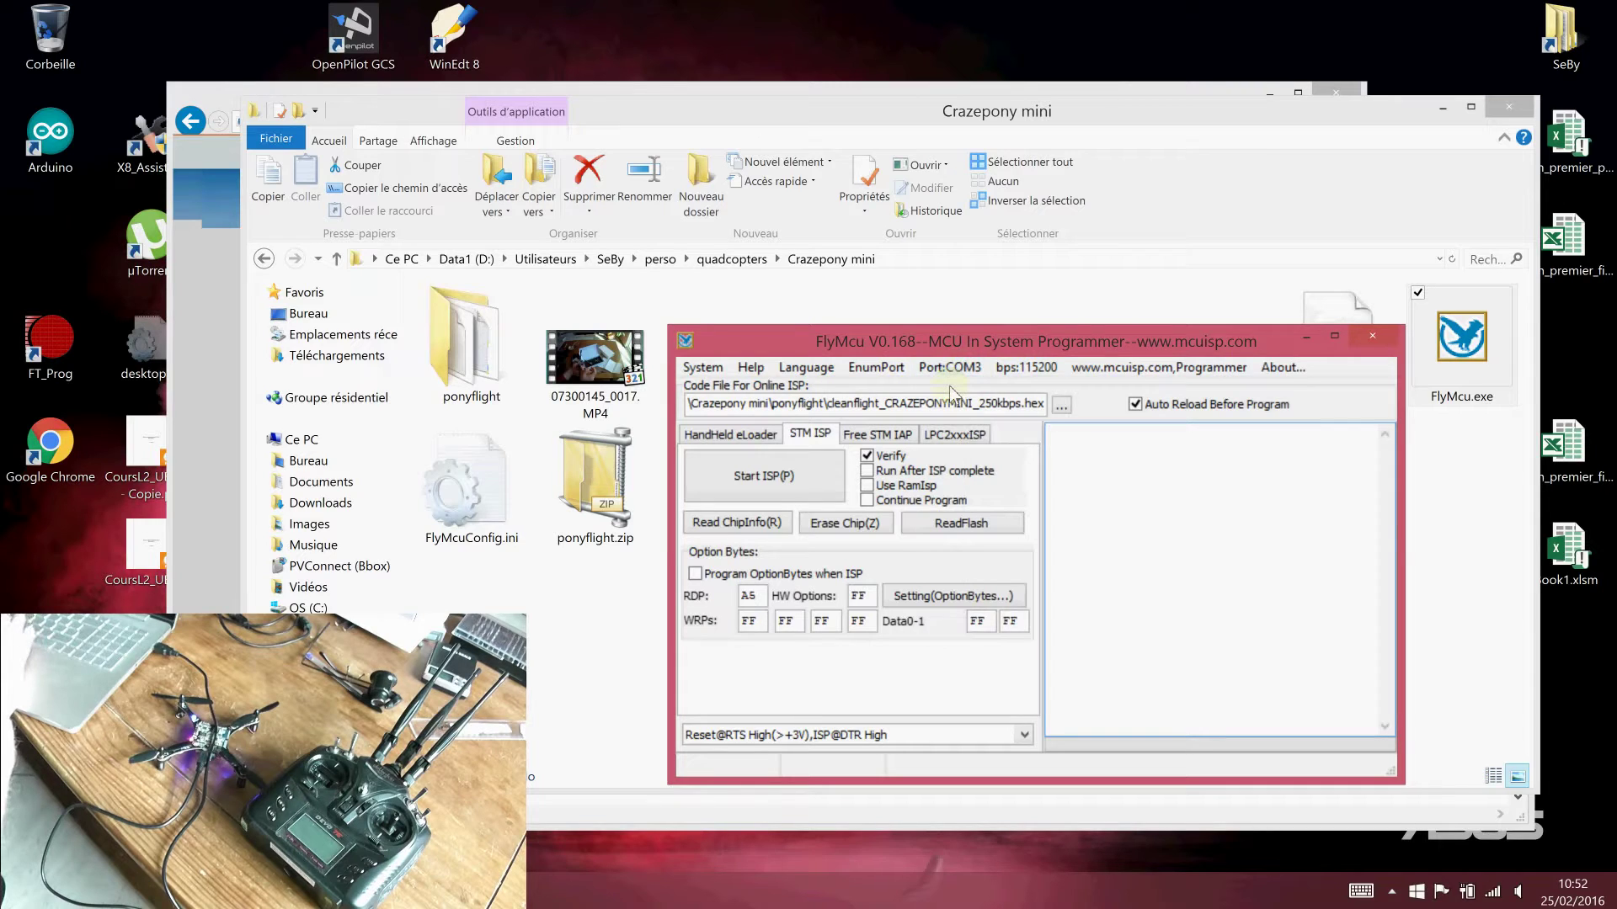
{"action": "left_click", "coordinate": [1066, 407]}
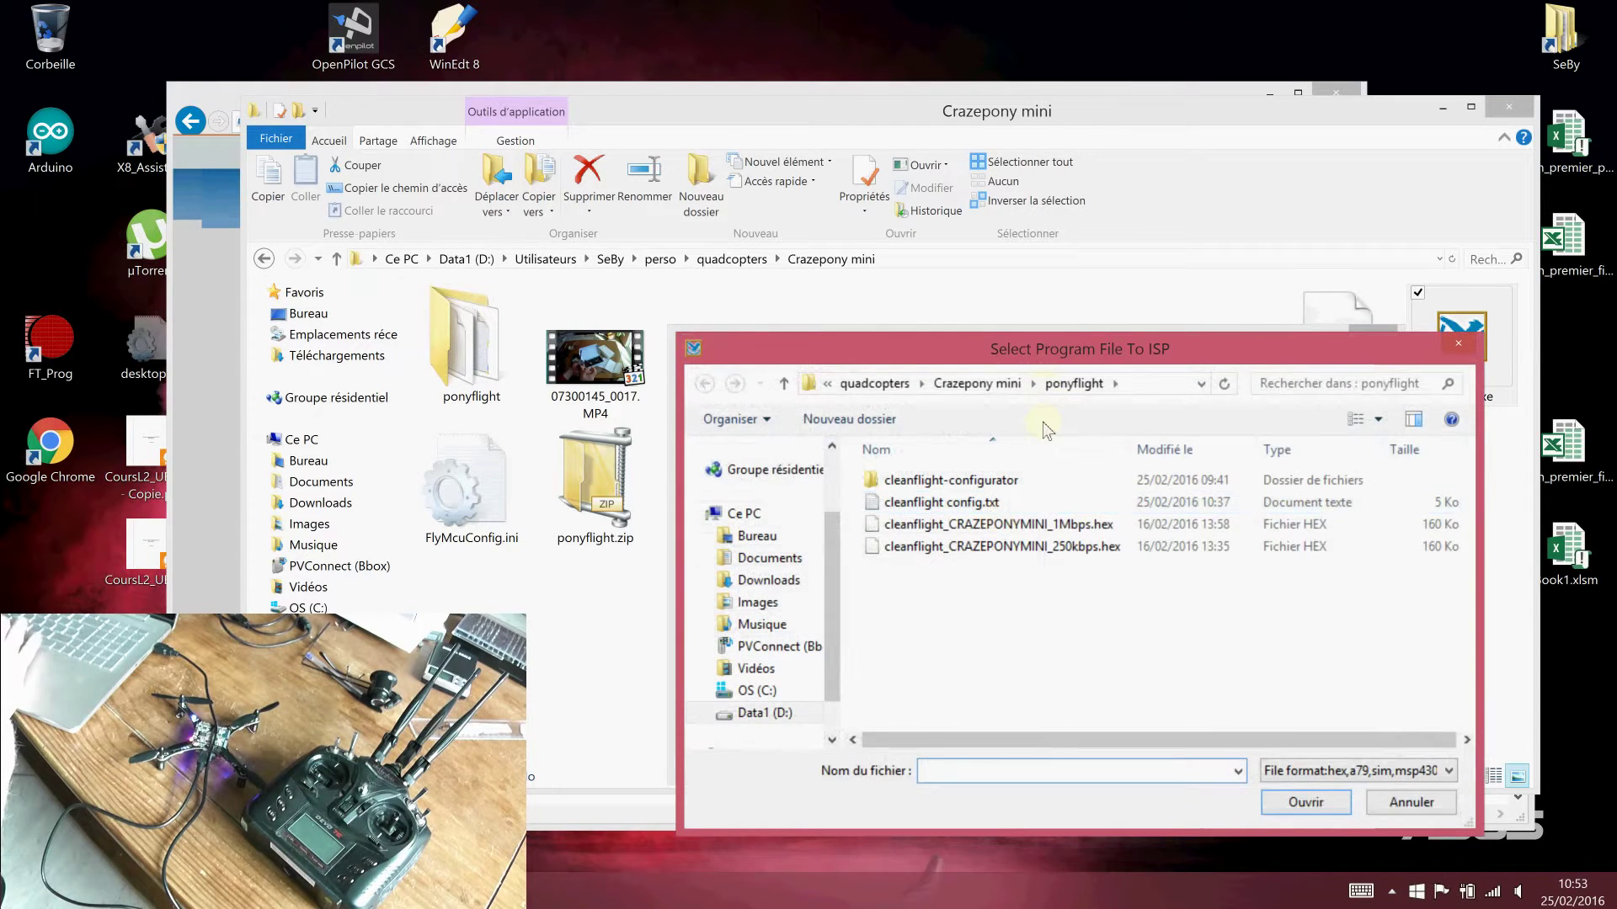
Cancel the firmware file picker and return to the RC Groups instructions post
{"action": "left_click", "coordinate": [1456, 349]}
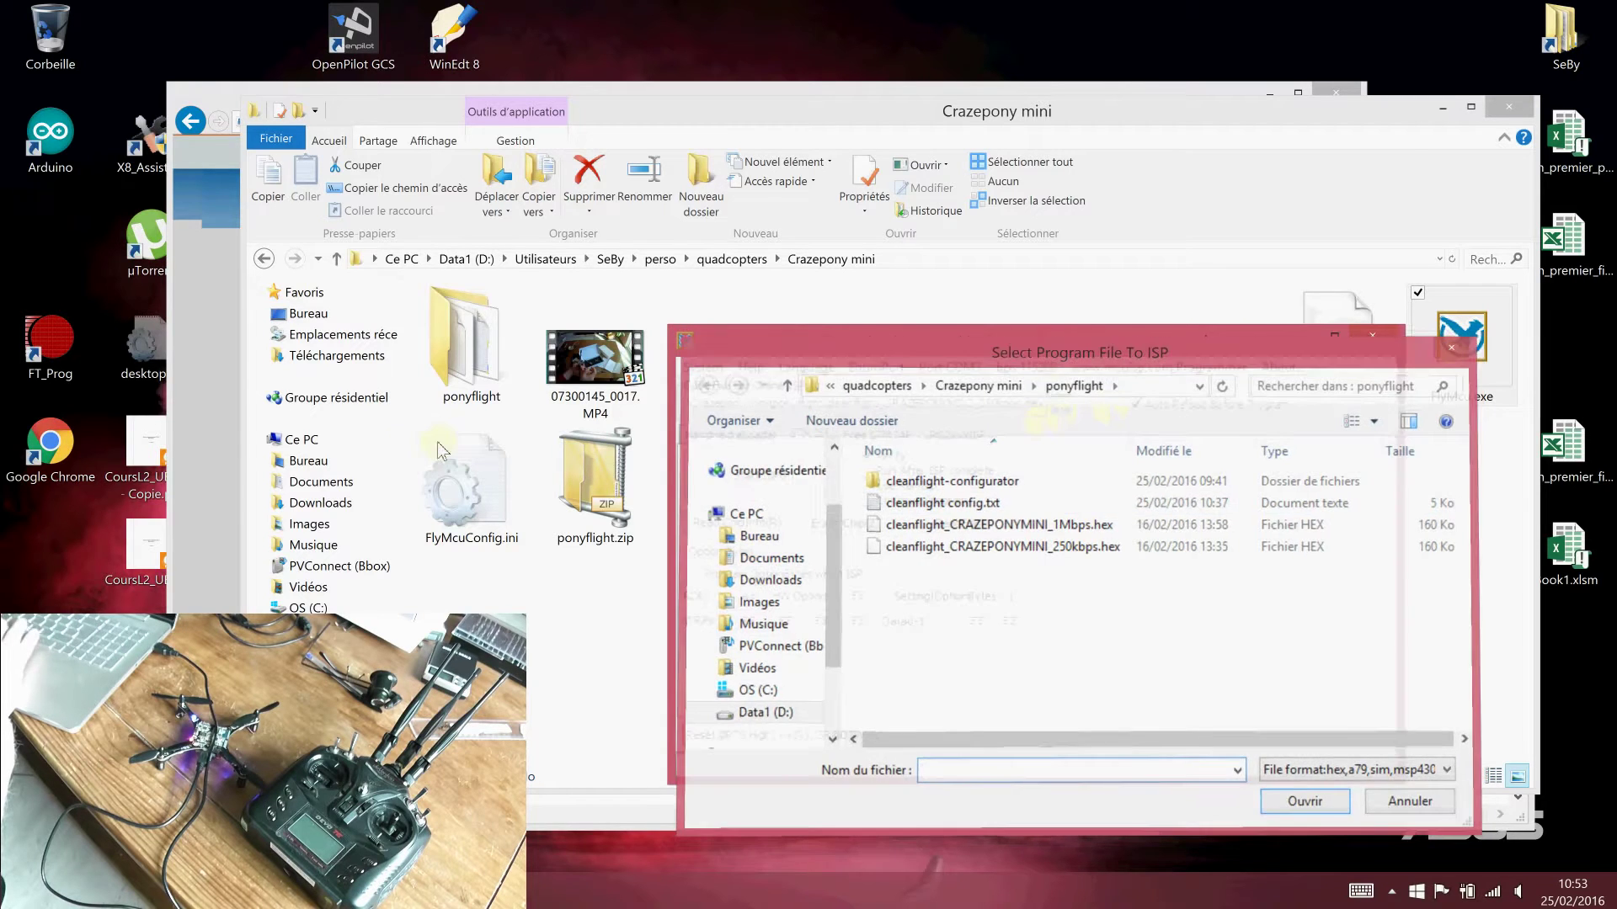
{"action": "left_click", "coordinate": [200, 419]}
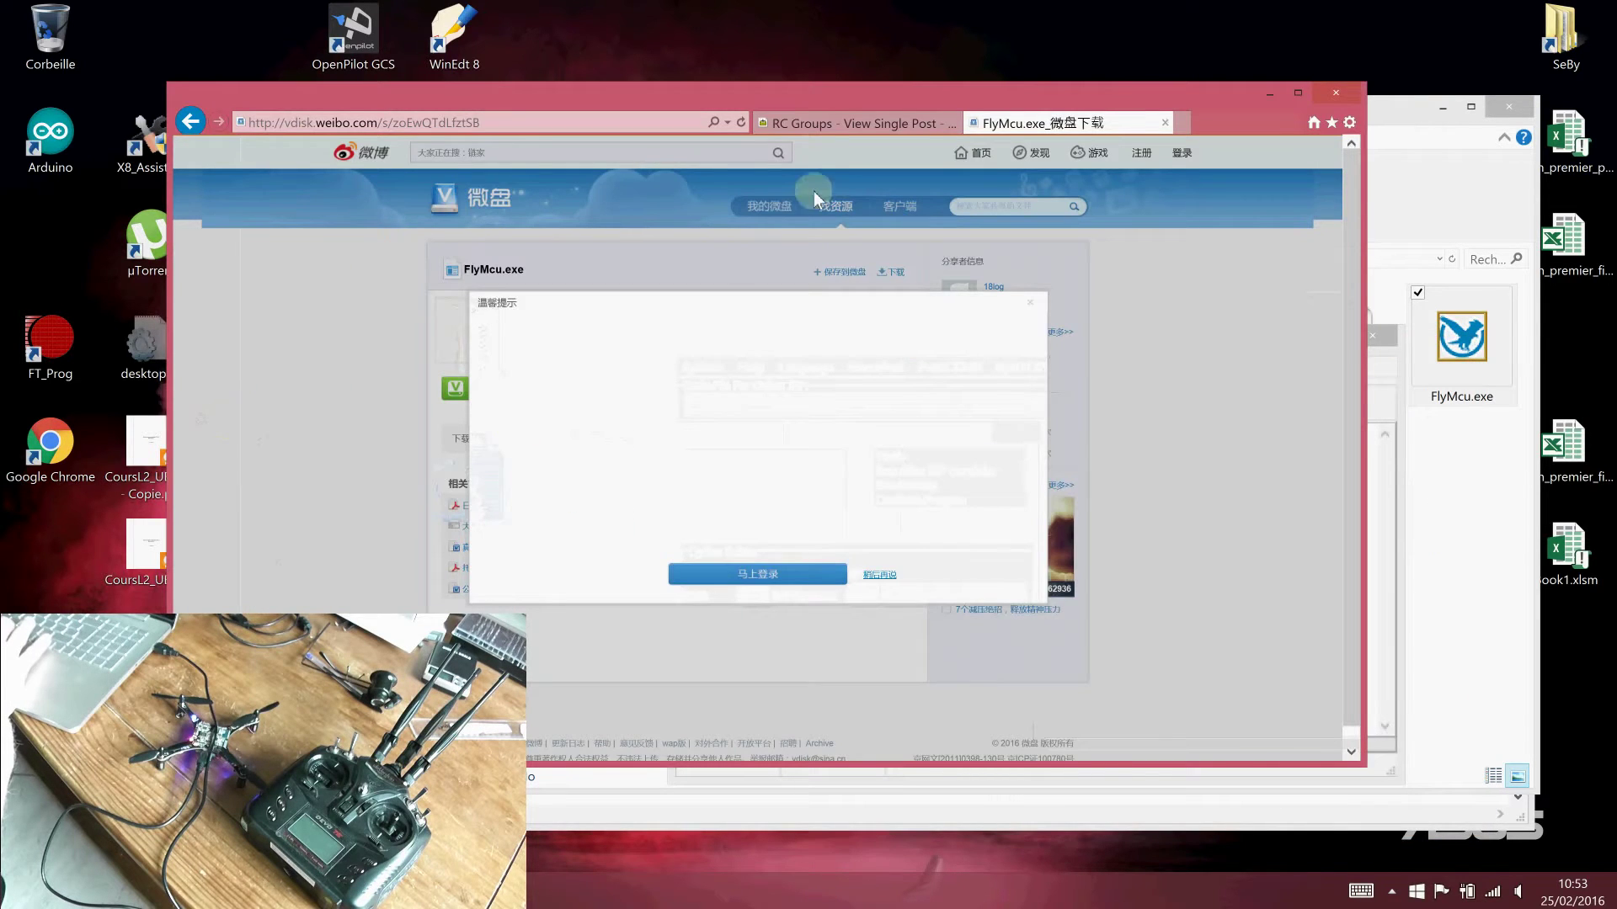
{"action": "left_click", "coordinate": [834, 122]}
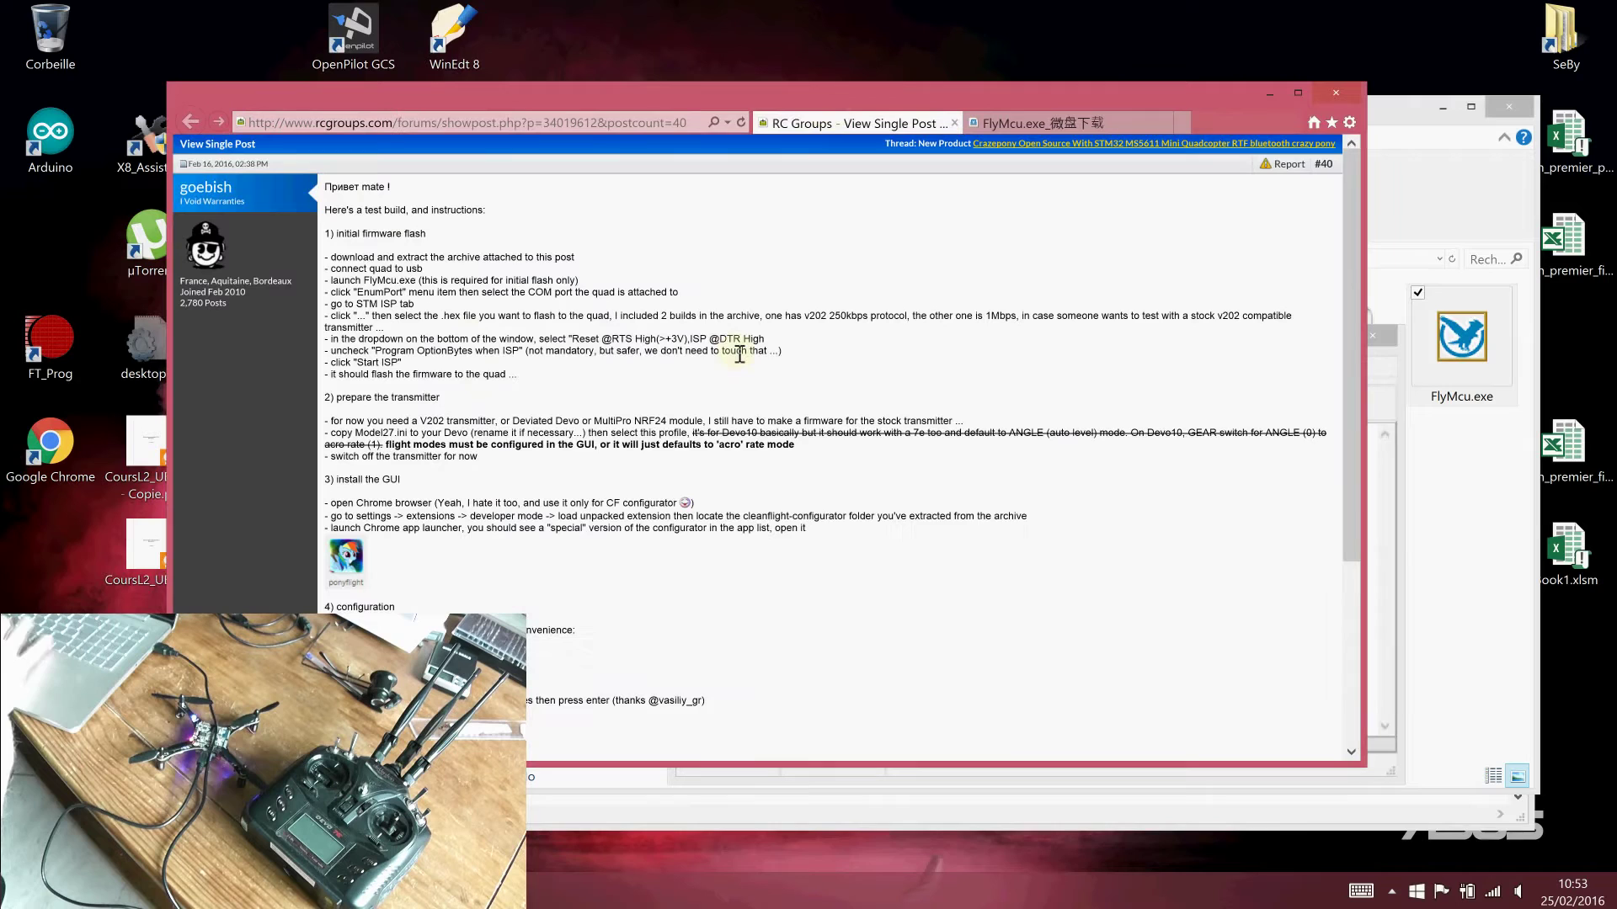
{"action": "left_click_drag", "start_coordinate": [1358, 219], "coordinate": [1356, 491]}
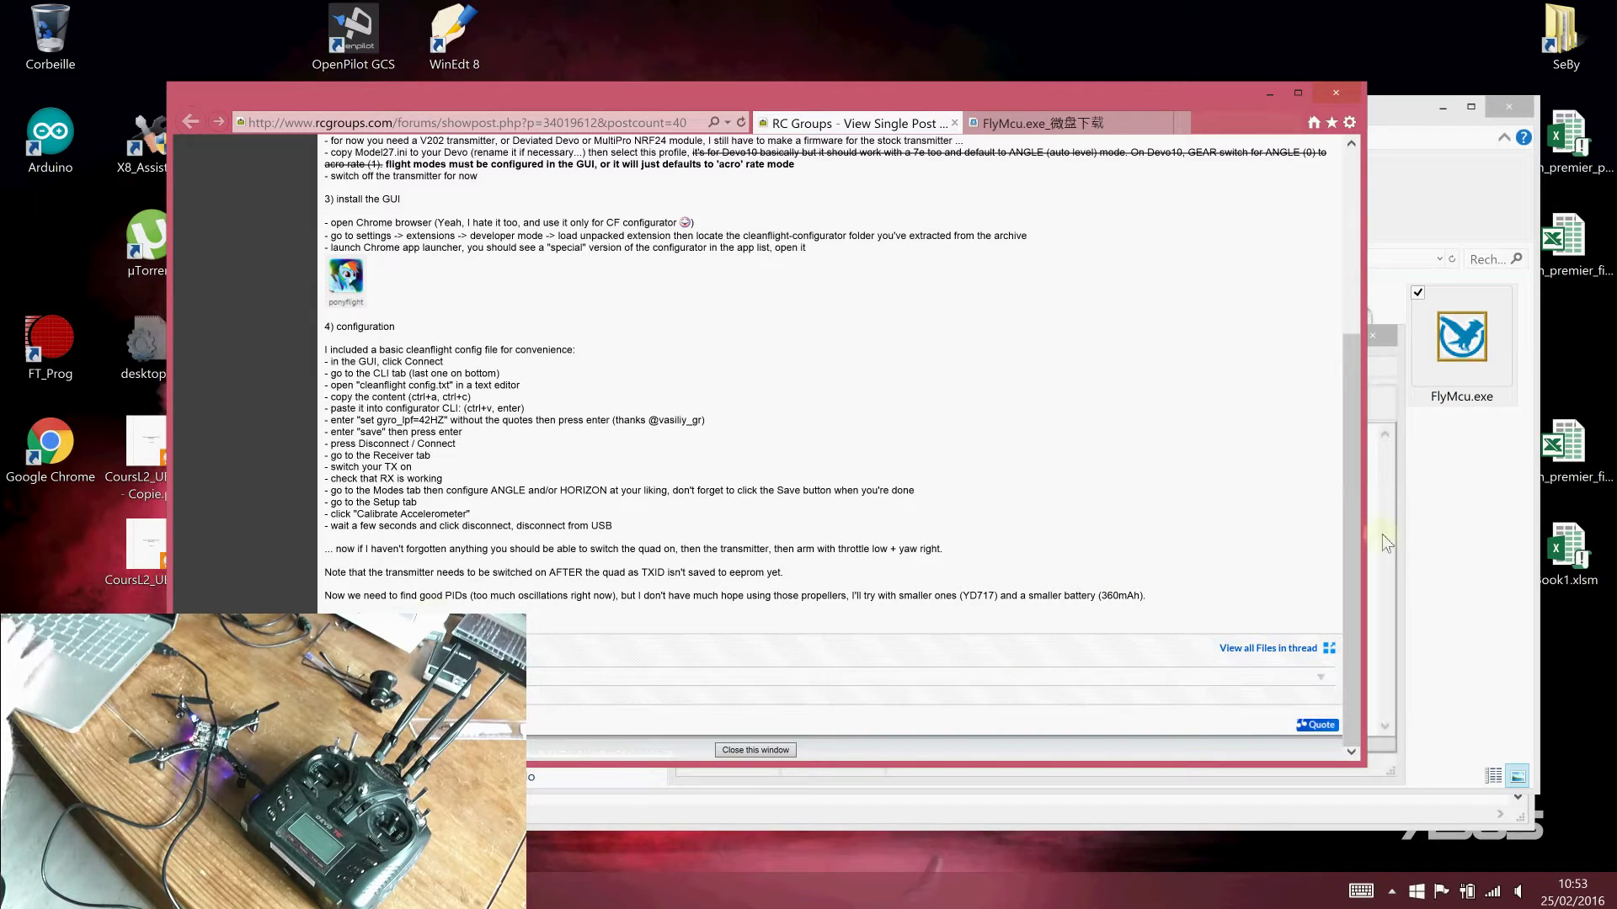
Open the ponyflight folder and select the 1Mbps, then the 250kbps hex file
{"action": "left_click", "coordinate": [1444, 501]}
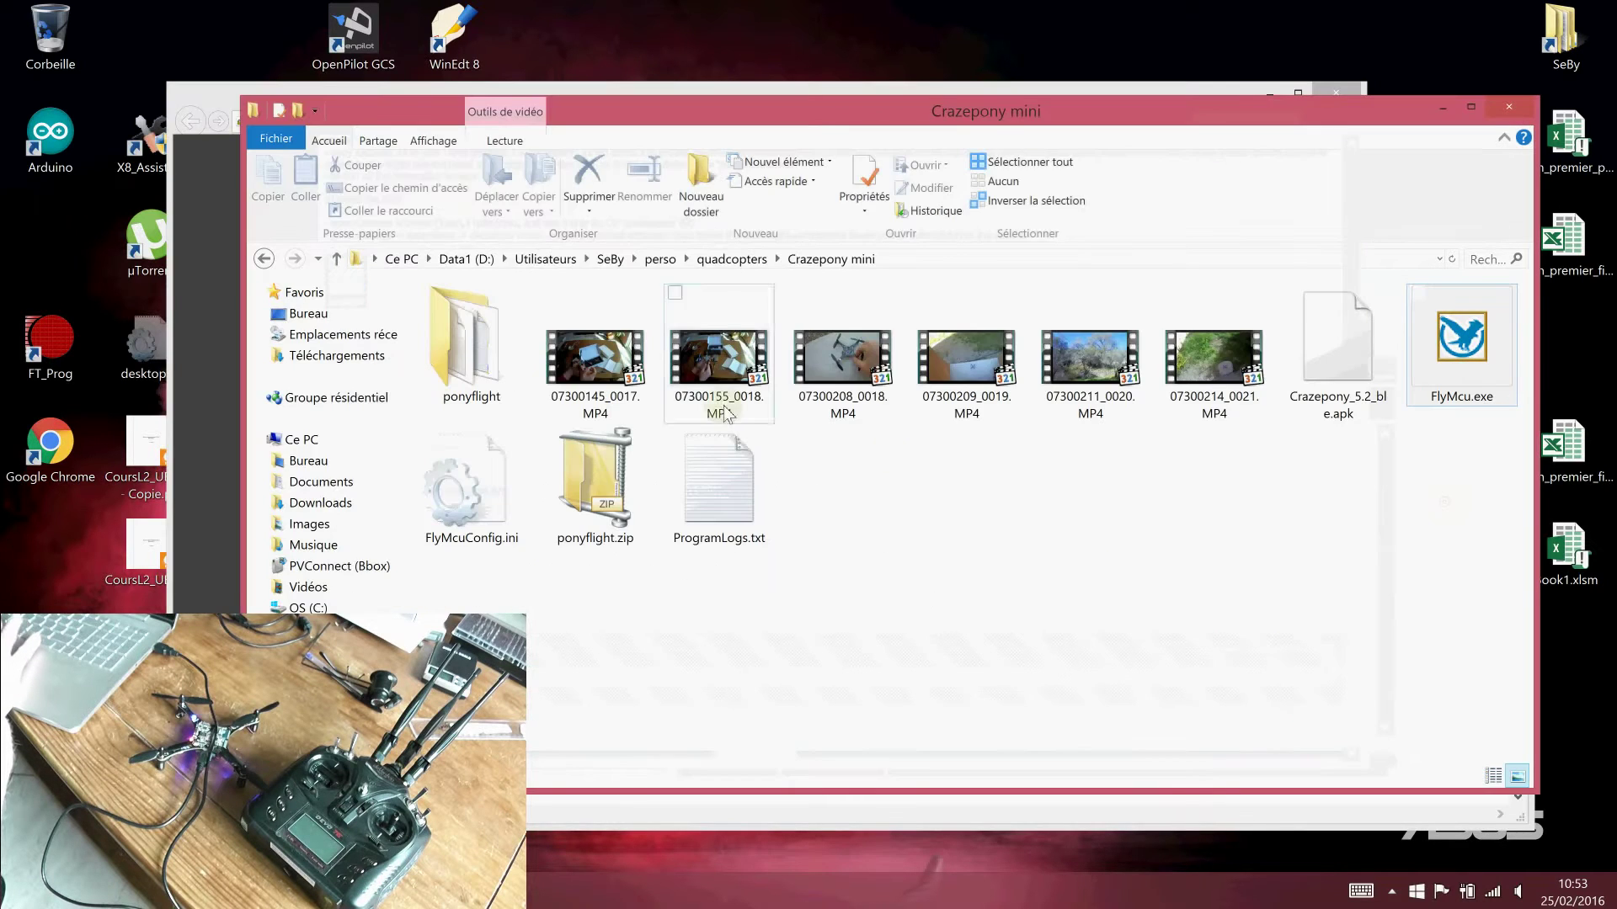
{"action": "double_click", "coordinate": [494, 369]}
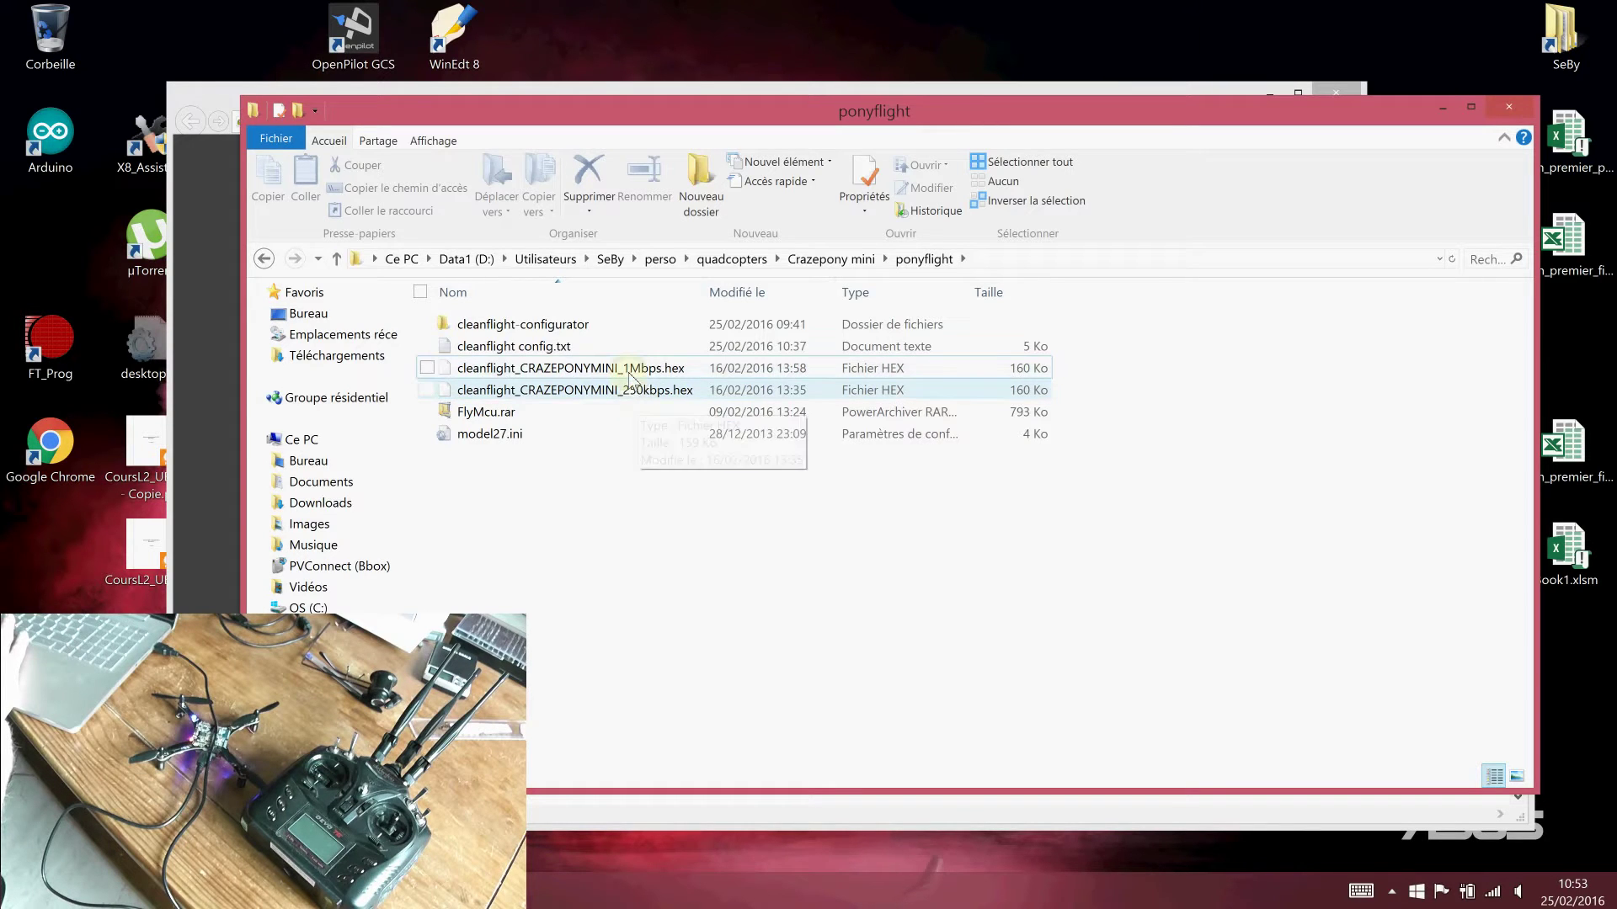
{"action": "left_click", "coordinate": [629, 376]}
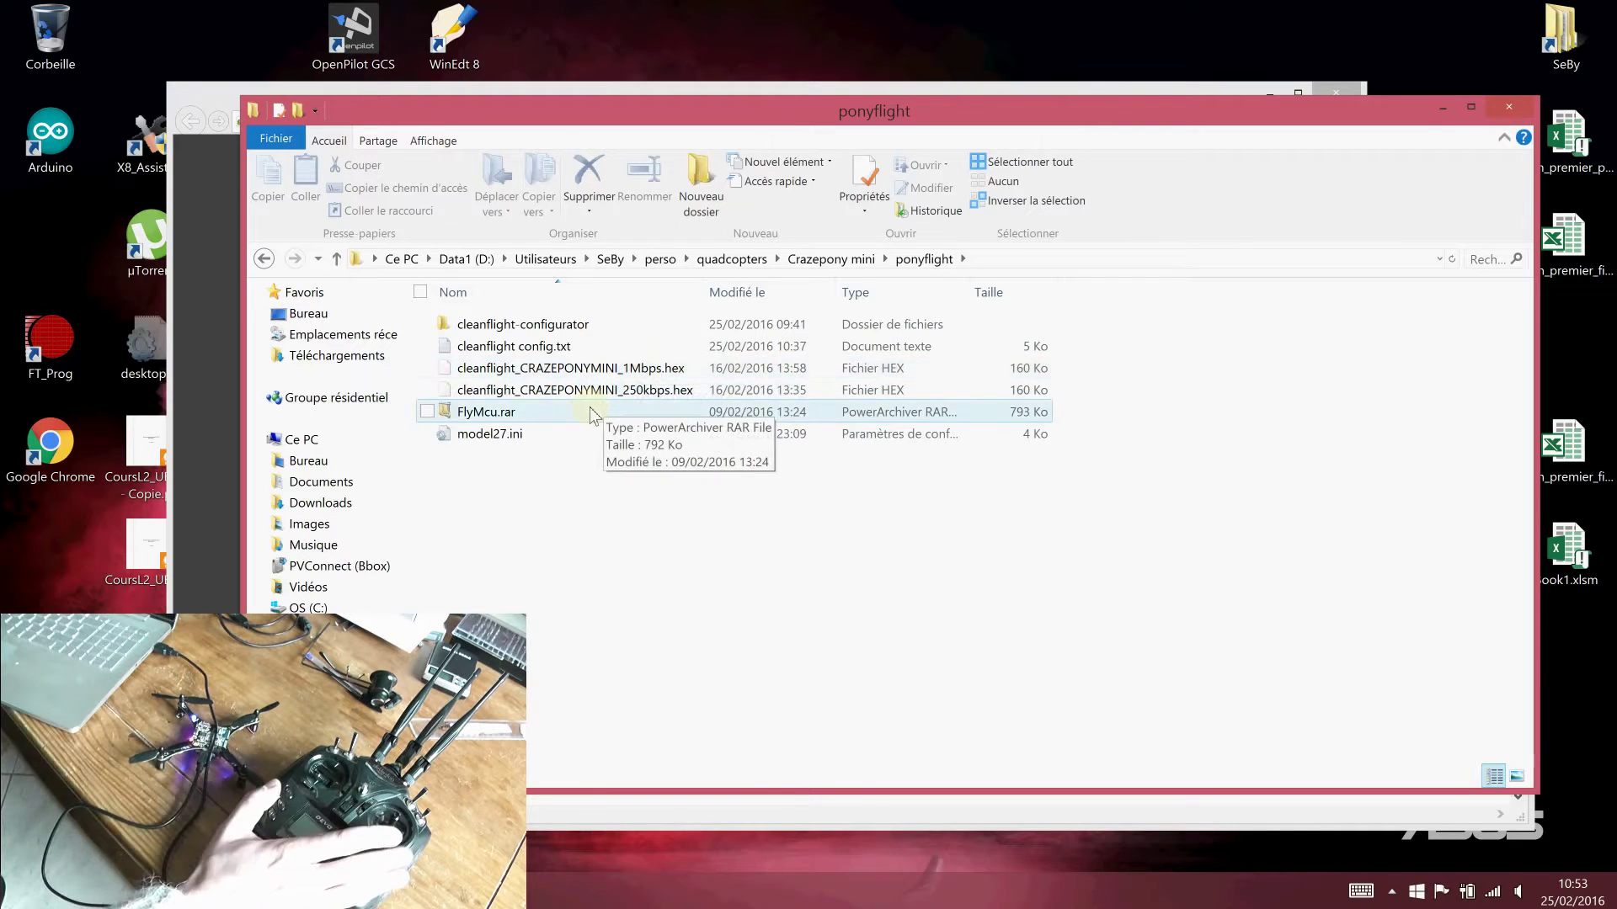
{"action": "left_click", "coordinate": [635, 392]}
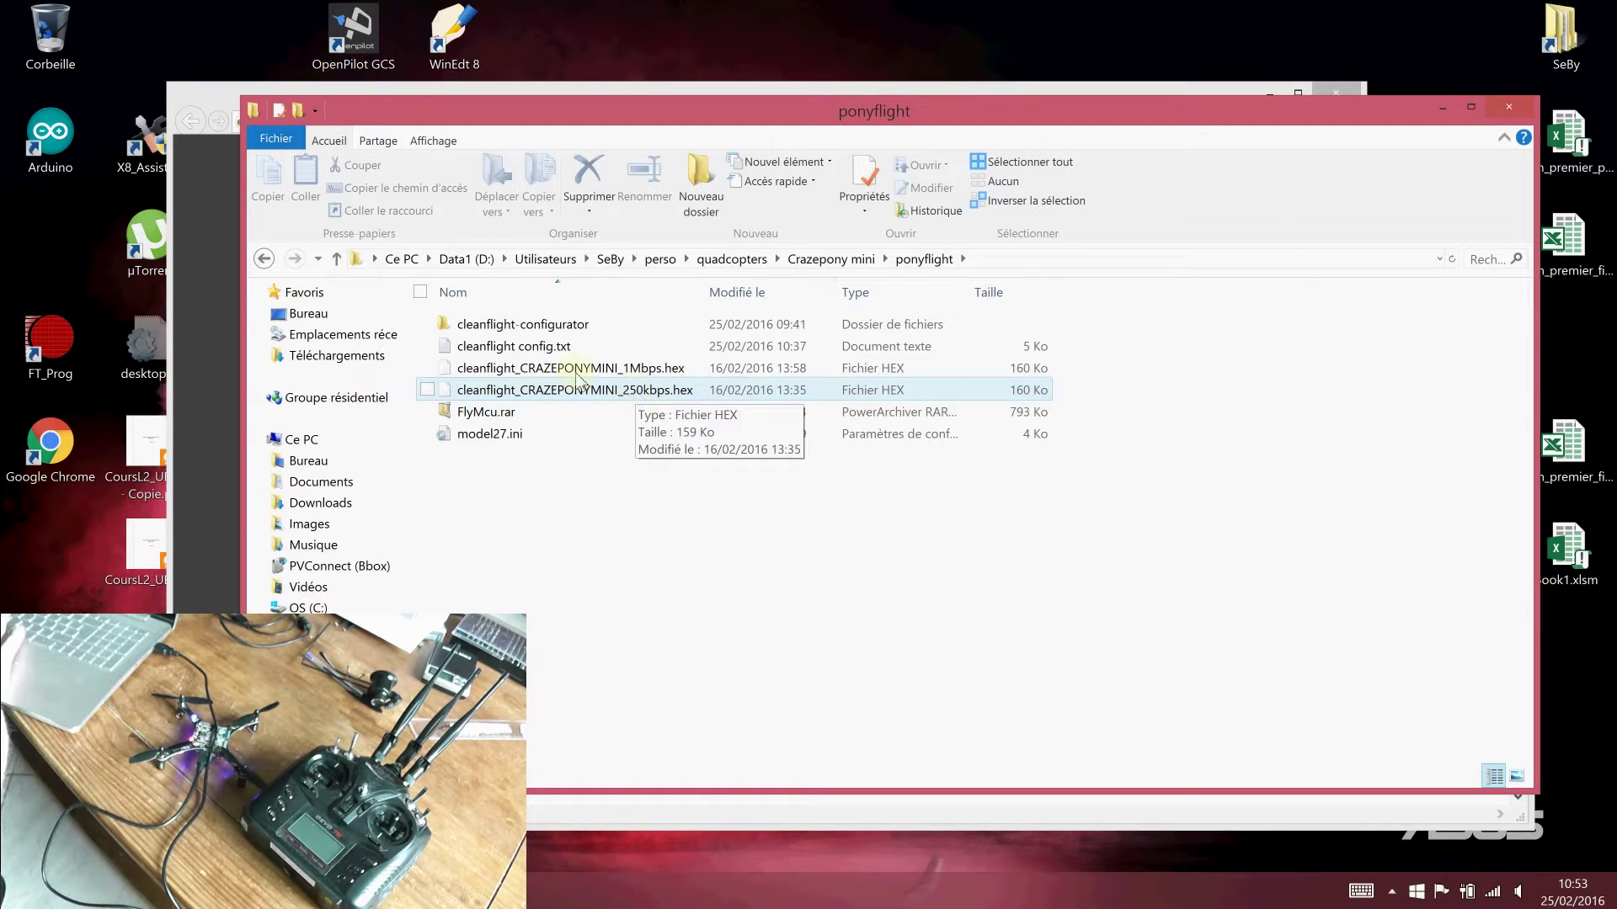
Load cleanflight_CRAZEPONYMINI_250kbps.hex as FlyMcu's code file
{"action": "left_click", "coordinate": [197, 93]}
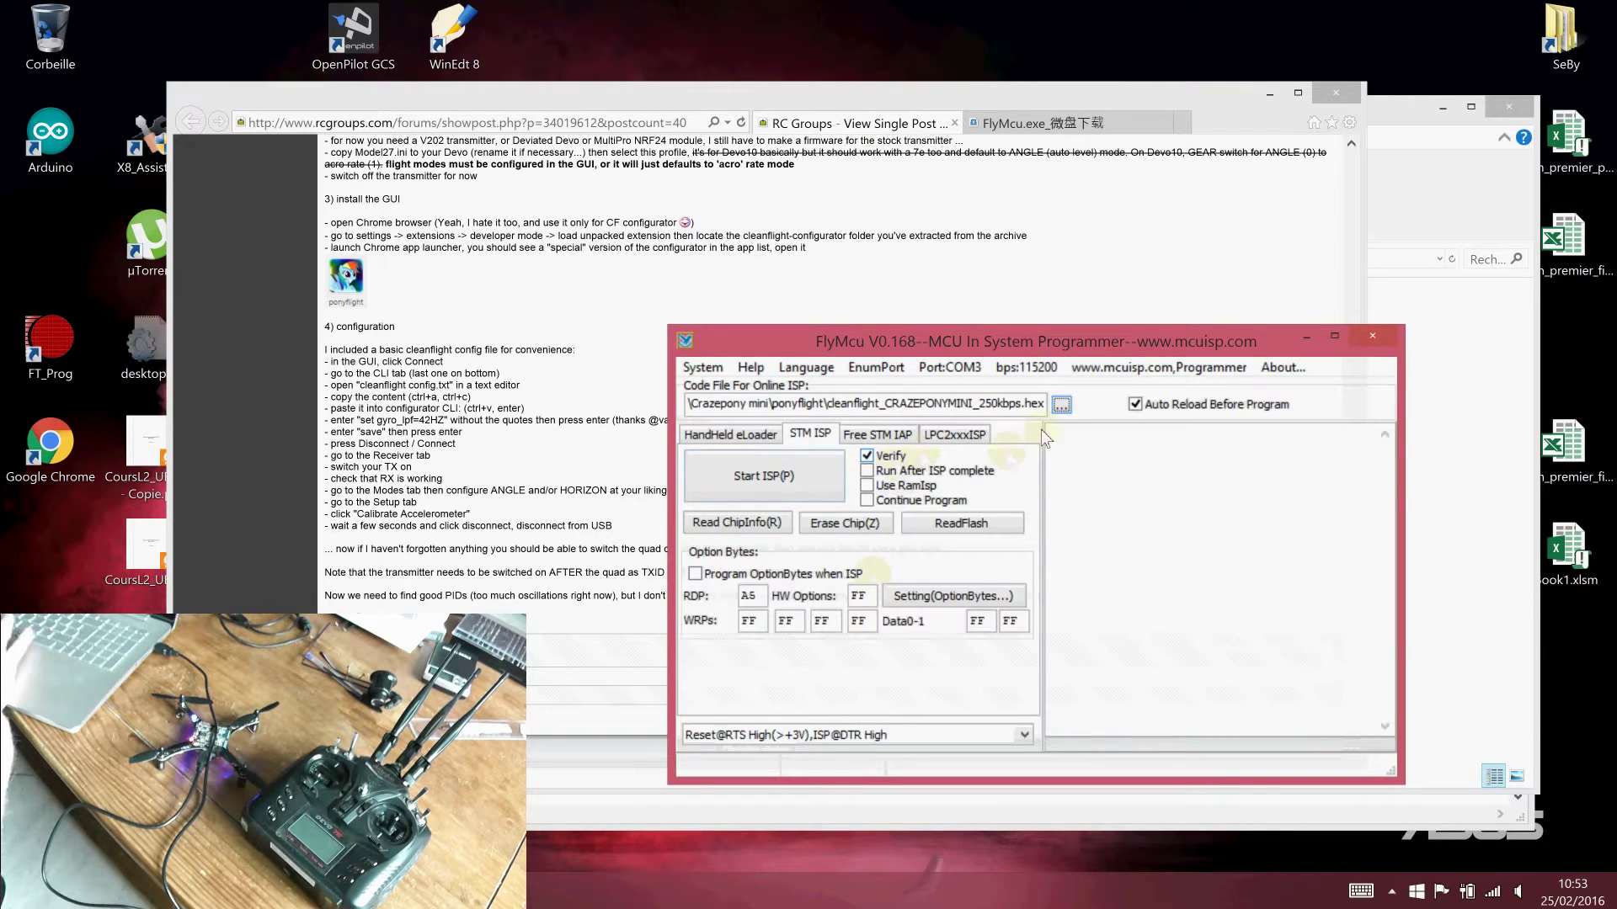
{"action": "left_click", "coordinate": [1061, 406]}
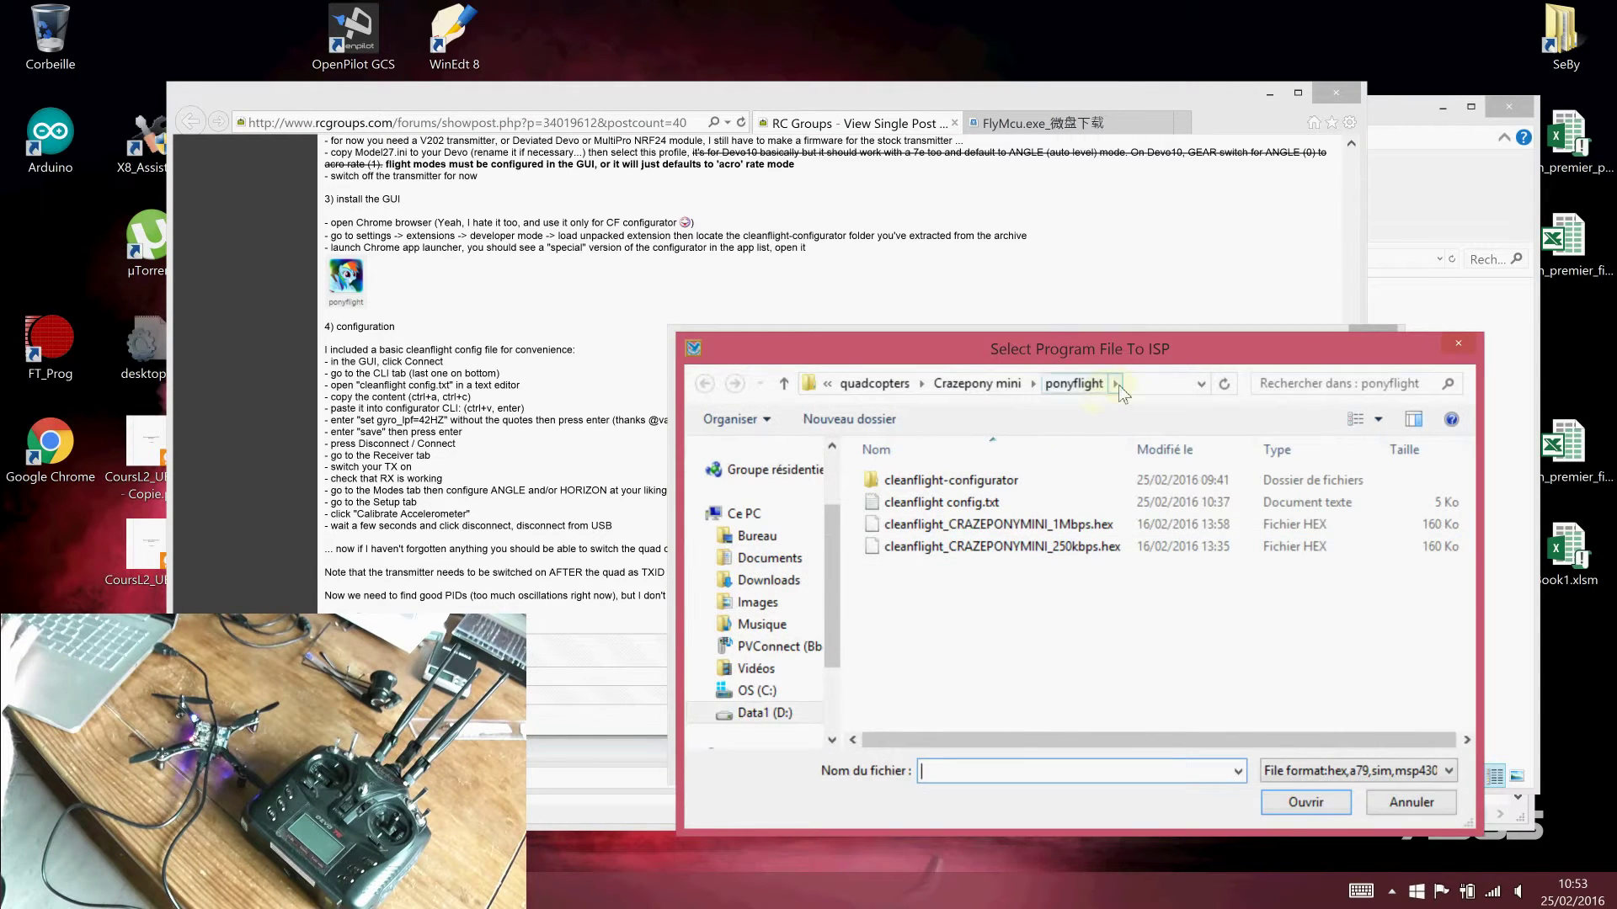
{"action": "left_click", "coordinate": [1025, 549]}
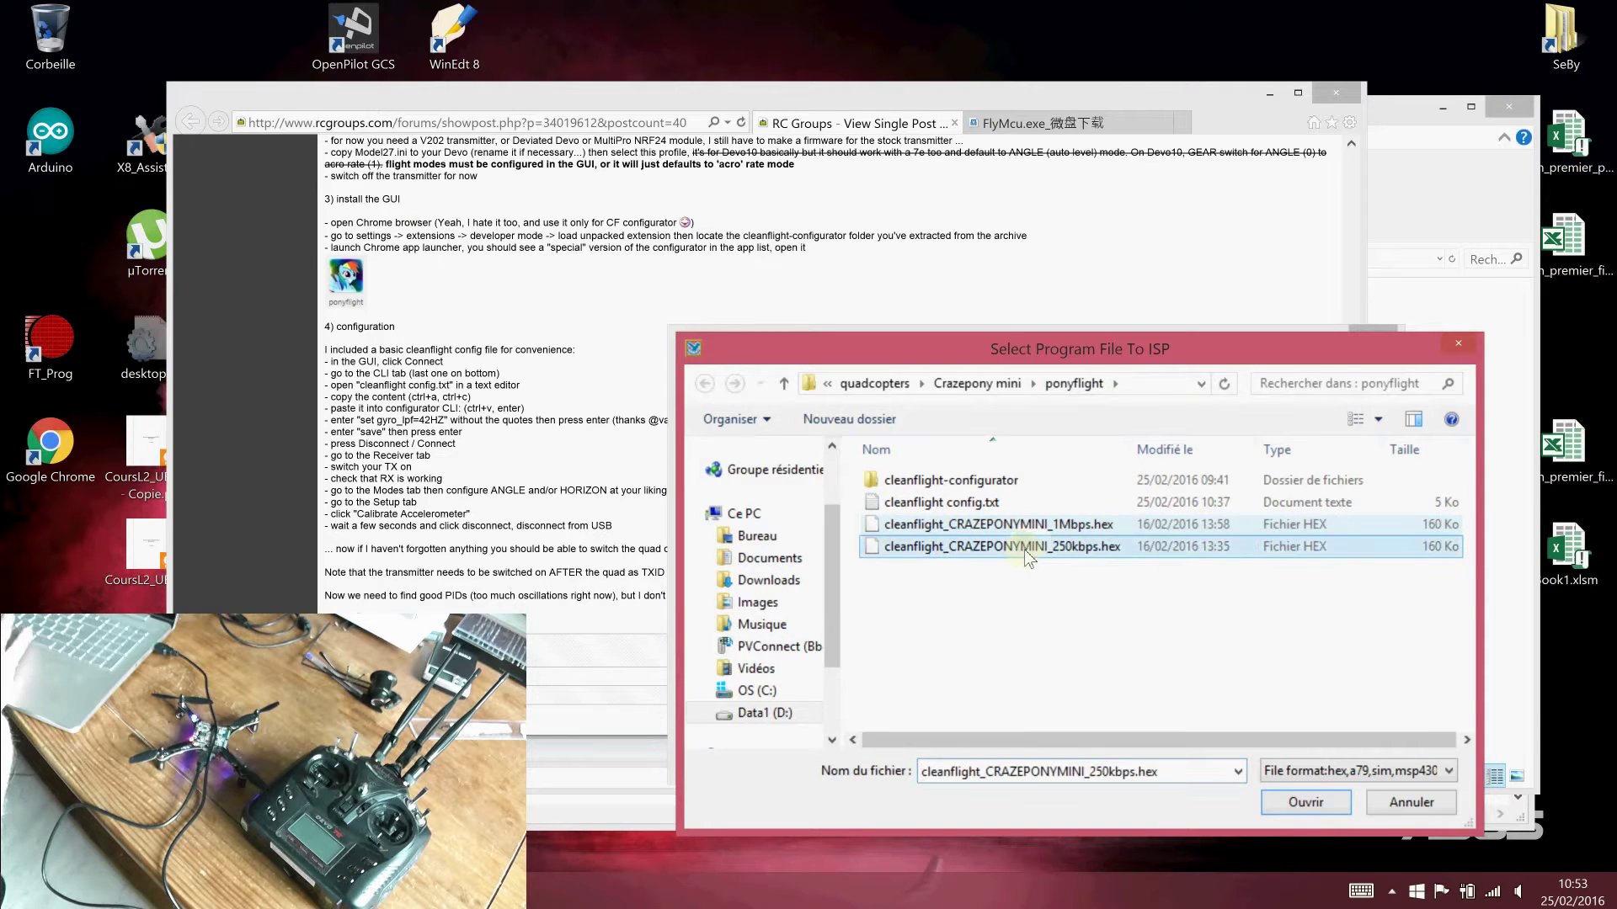
{"action": "left_click", "coordinate": [1284, 813]}
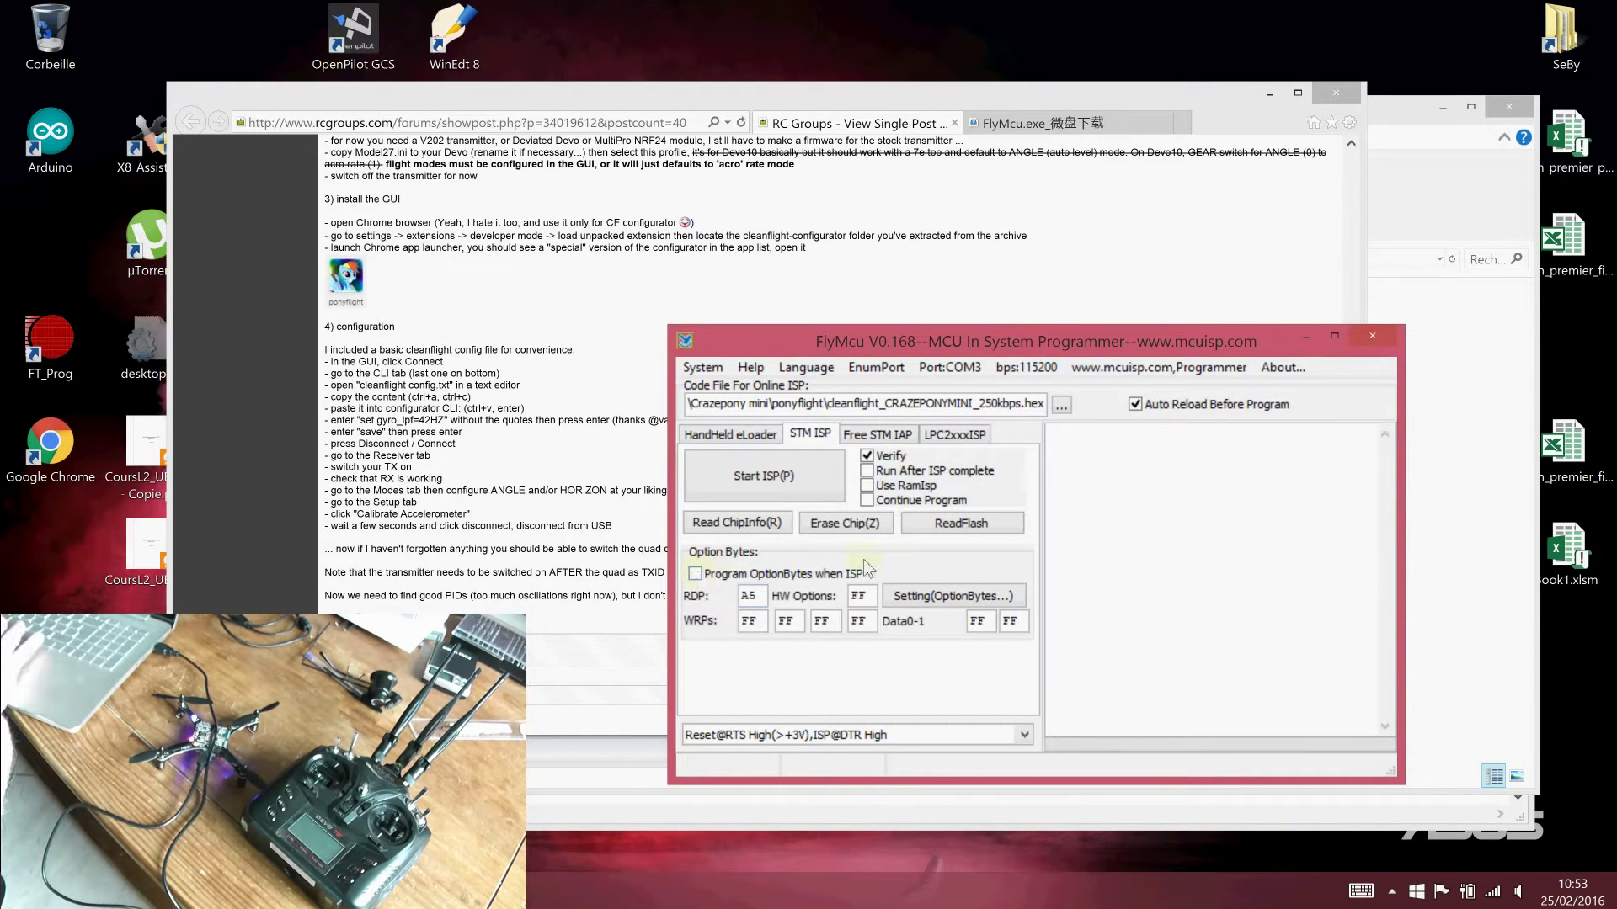
Flash the 250kbps firmware with RTS/DTR High reset and option bytes off, then close FlyMcu
{"action": "left_click", "coordinate": [1016, 736]}
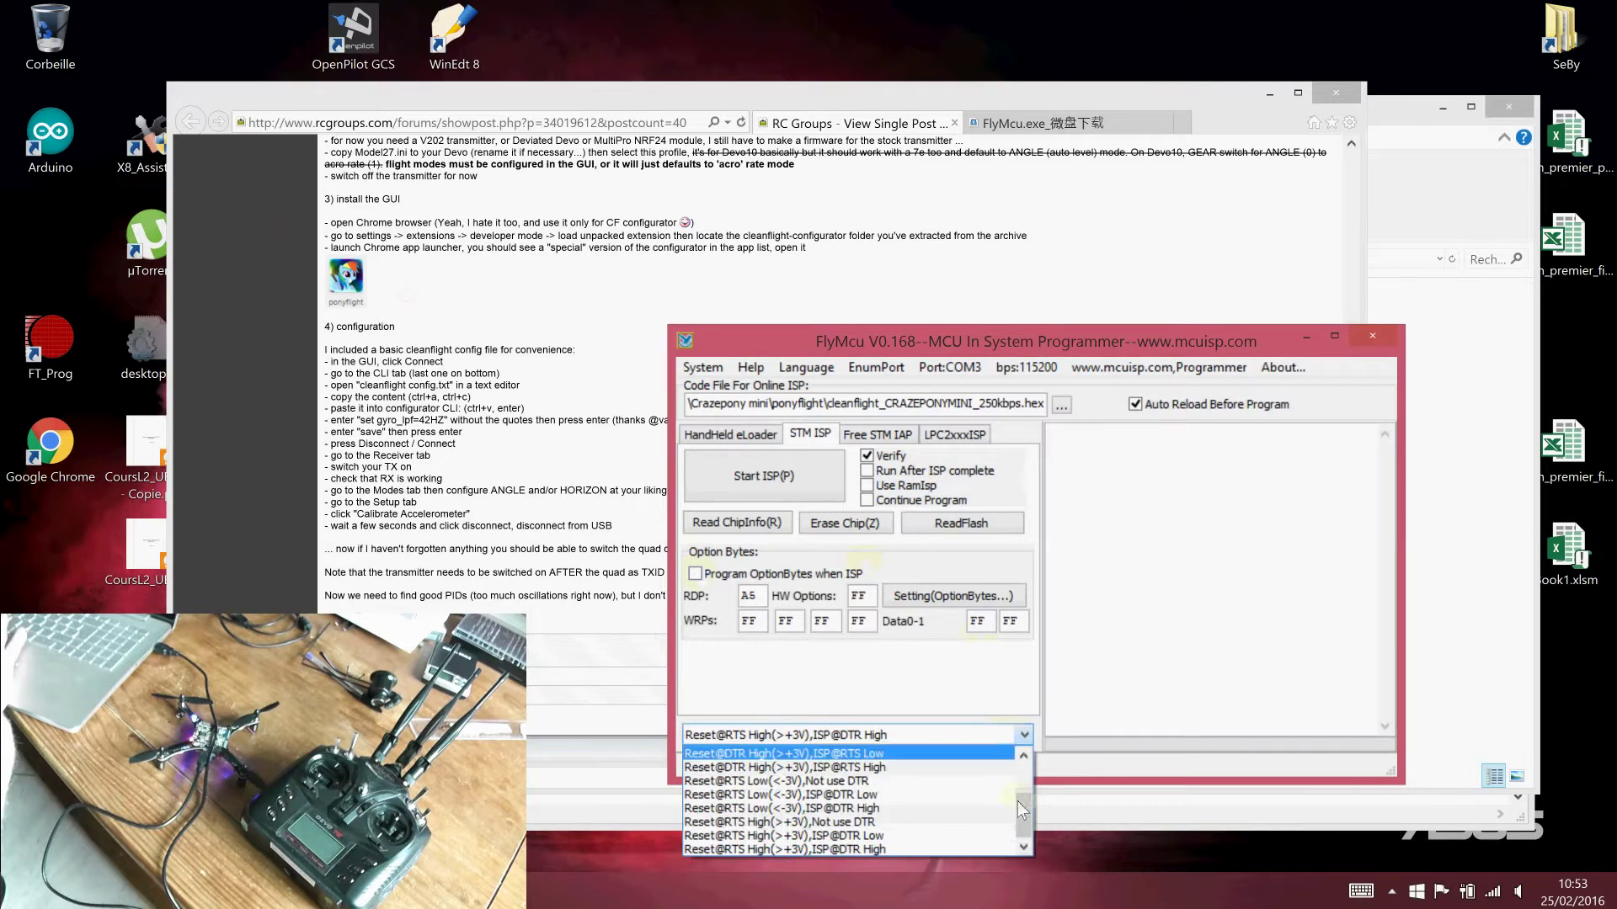
{"action": "left_click_drag", "start_coordinate": [1017, 801], "coordinate": [1018, 752]}
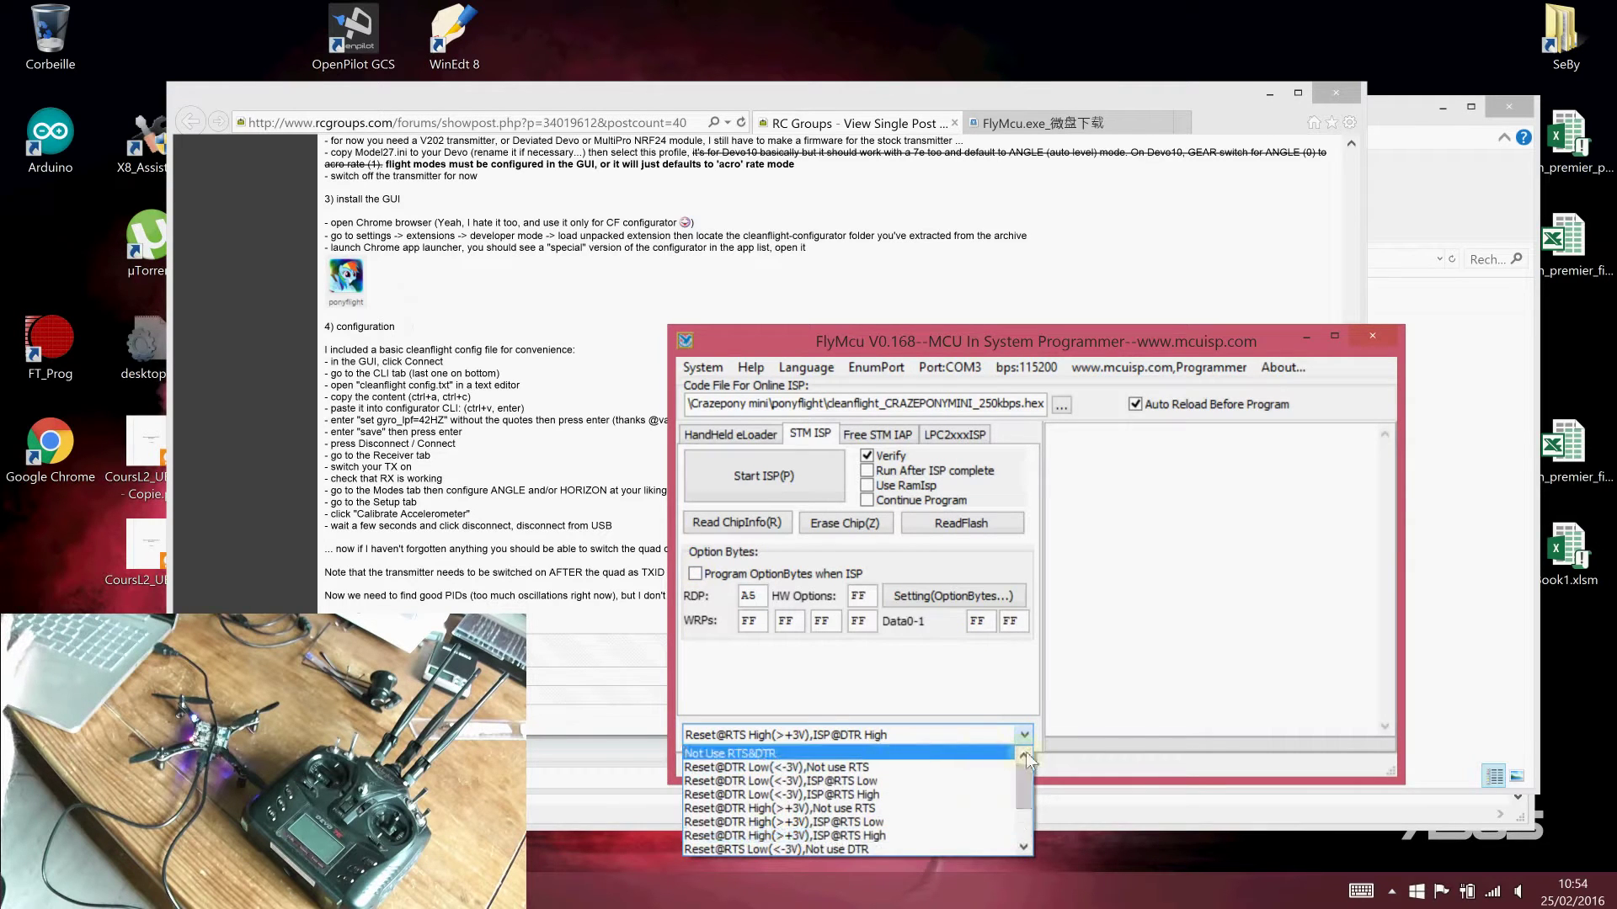
{"action": "scroll", "coordinate": [1024, 783], "scroll_direction": "down", "scroll_amount": 2}
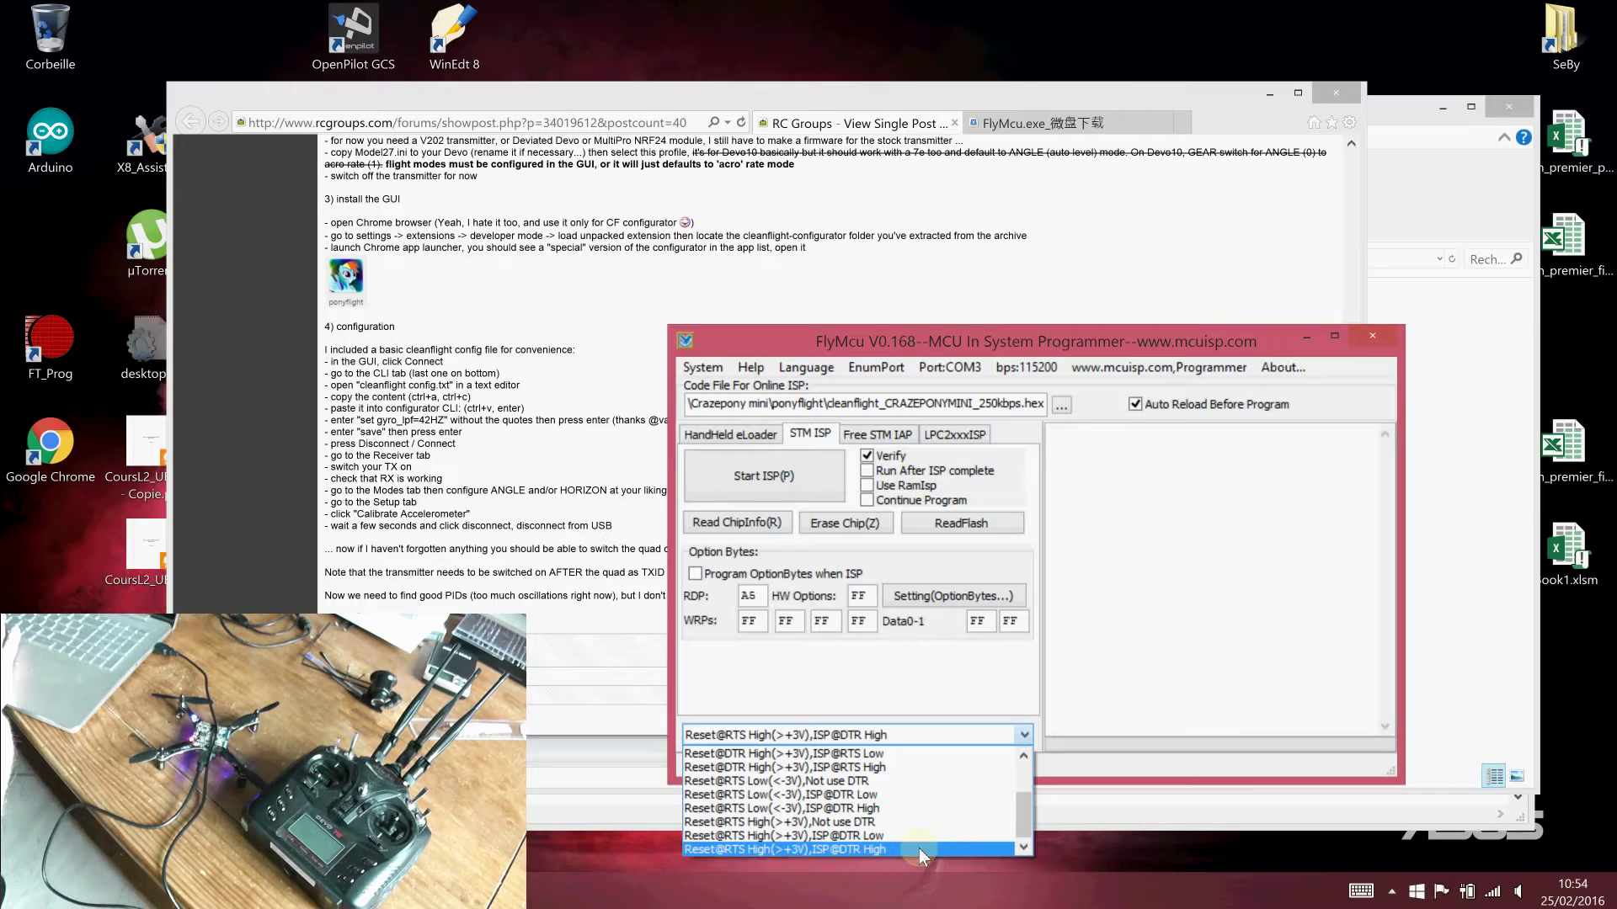
{"action": "left_click", "coordinate": [918, 847]}
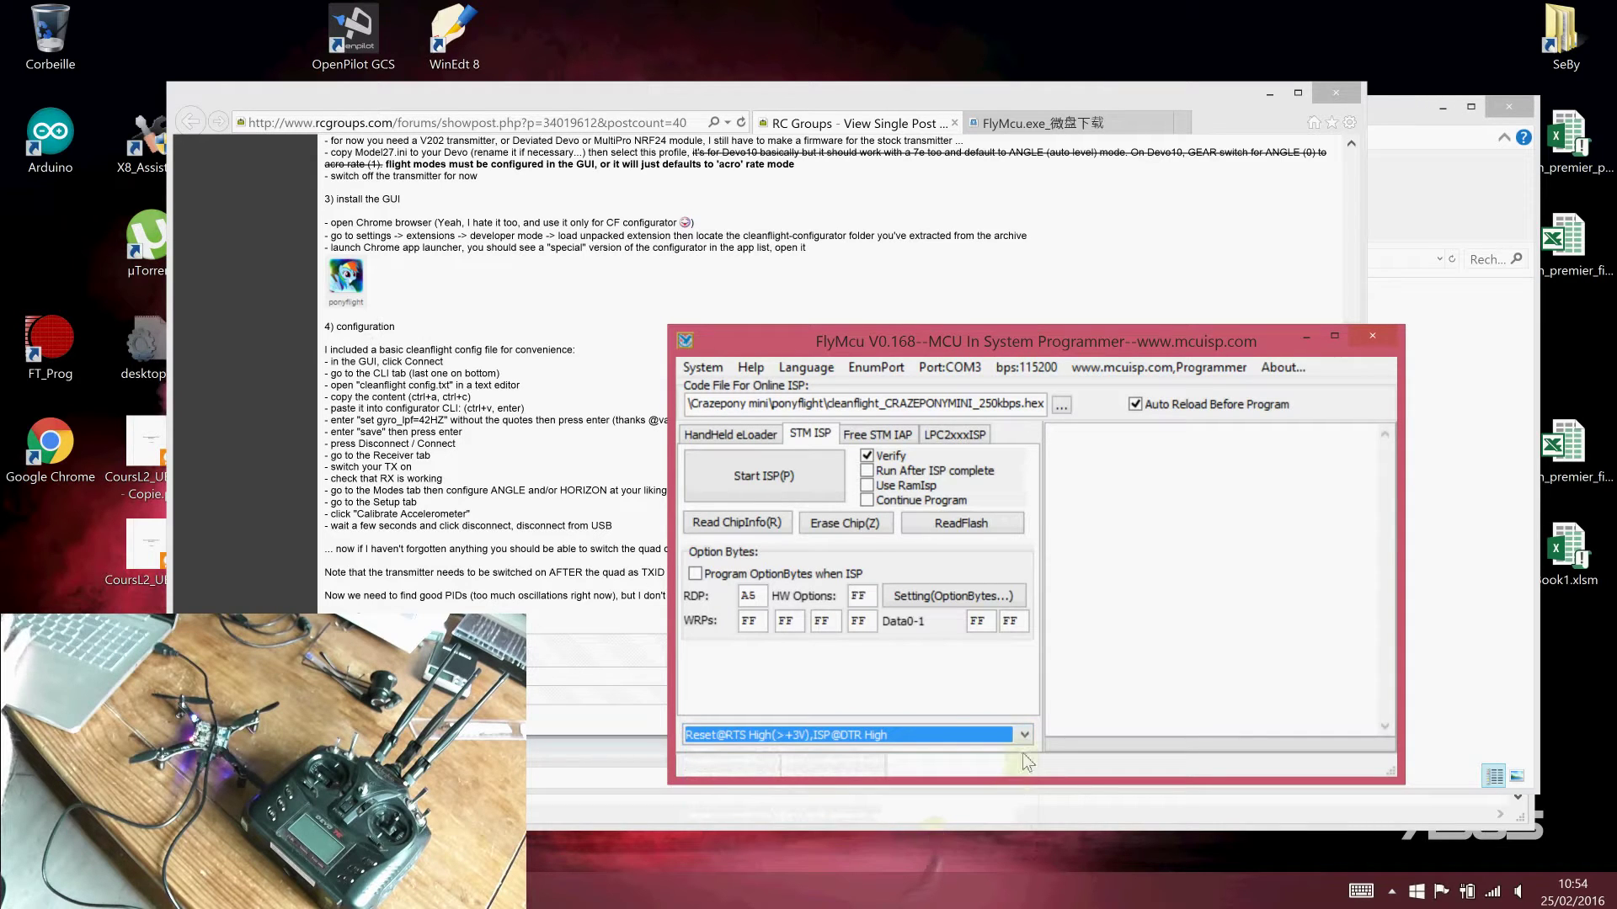
{"action": "left_click", "coordinate": [696, 575]}
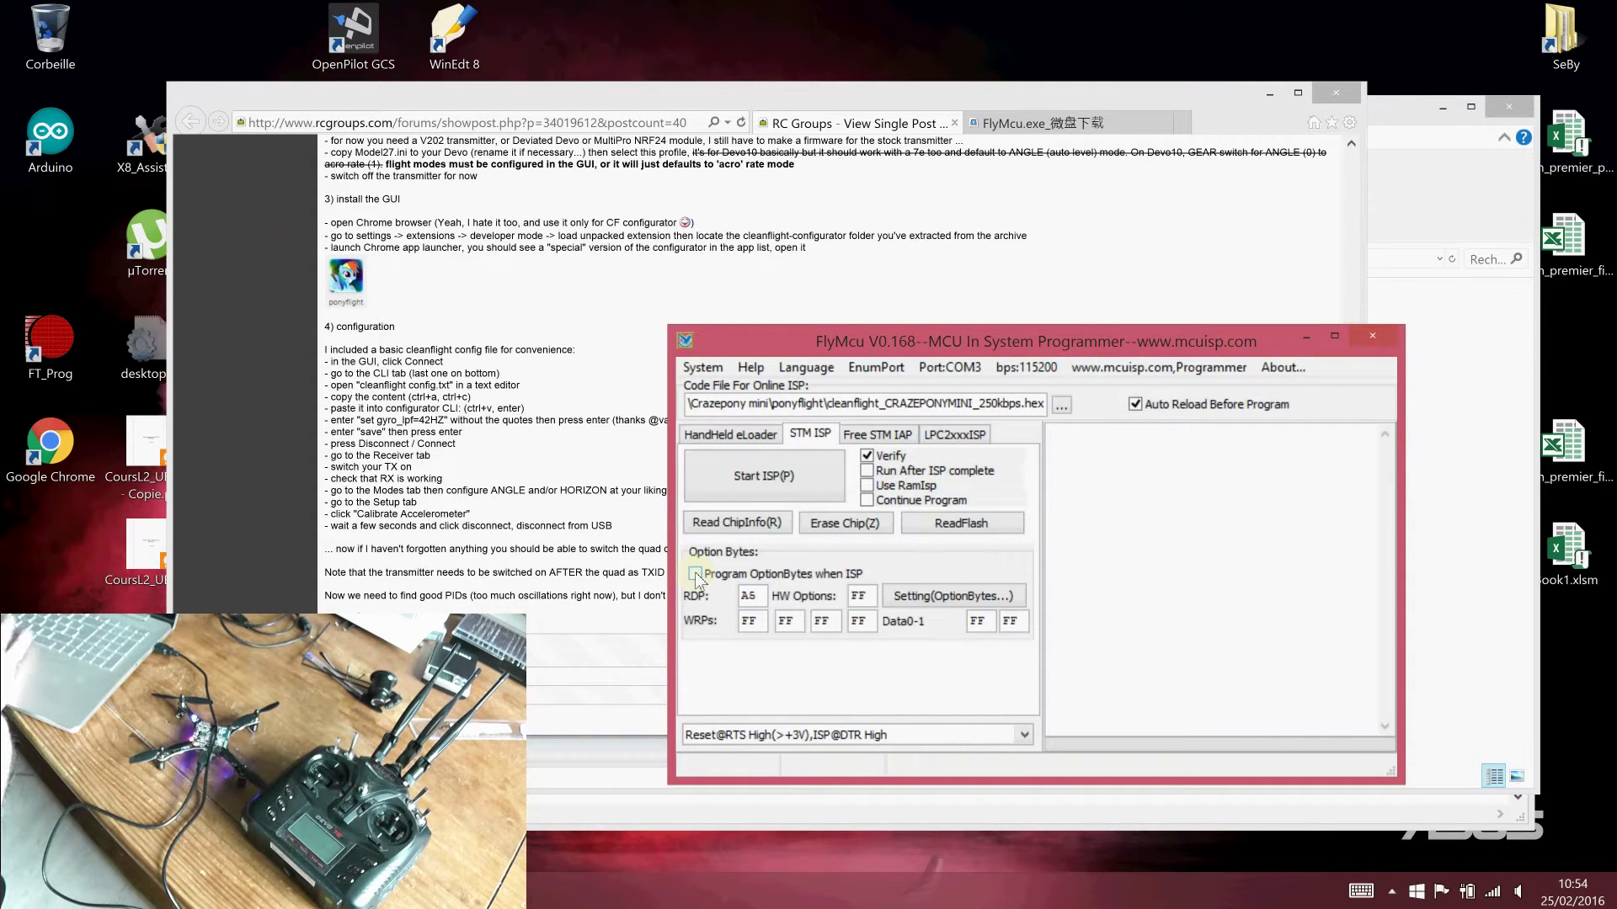
{"action": "left_click", "coordinate": [696, 574]}
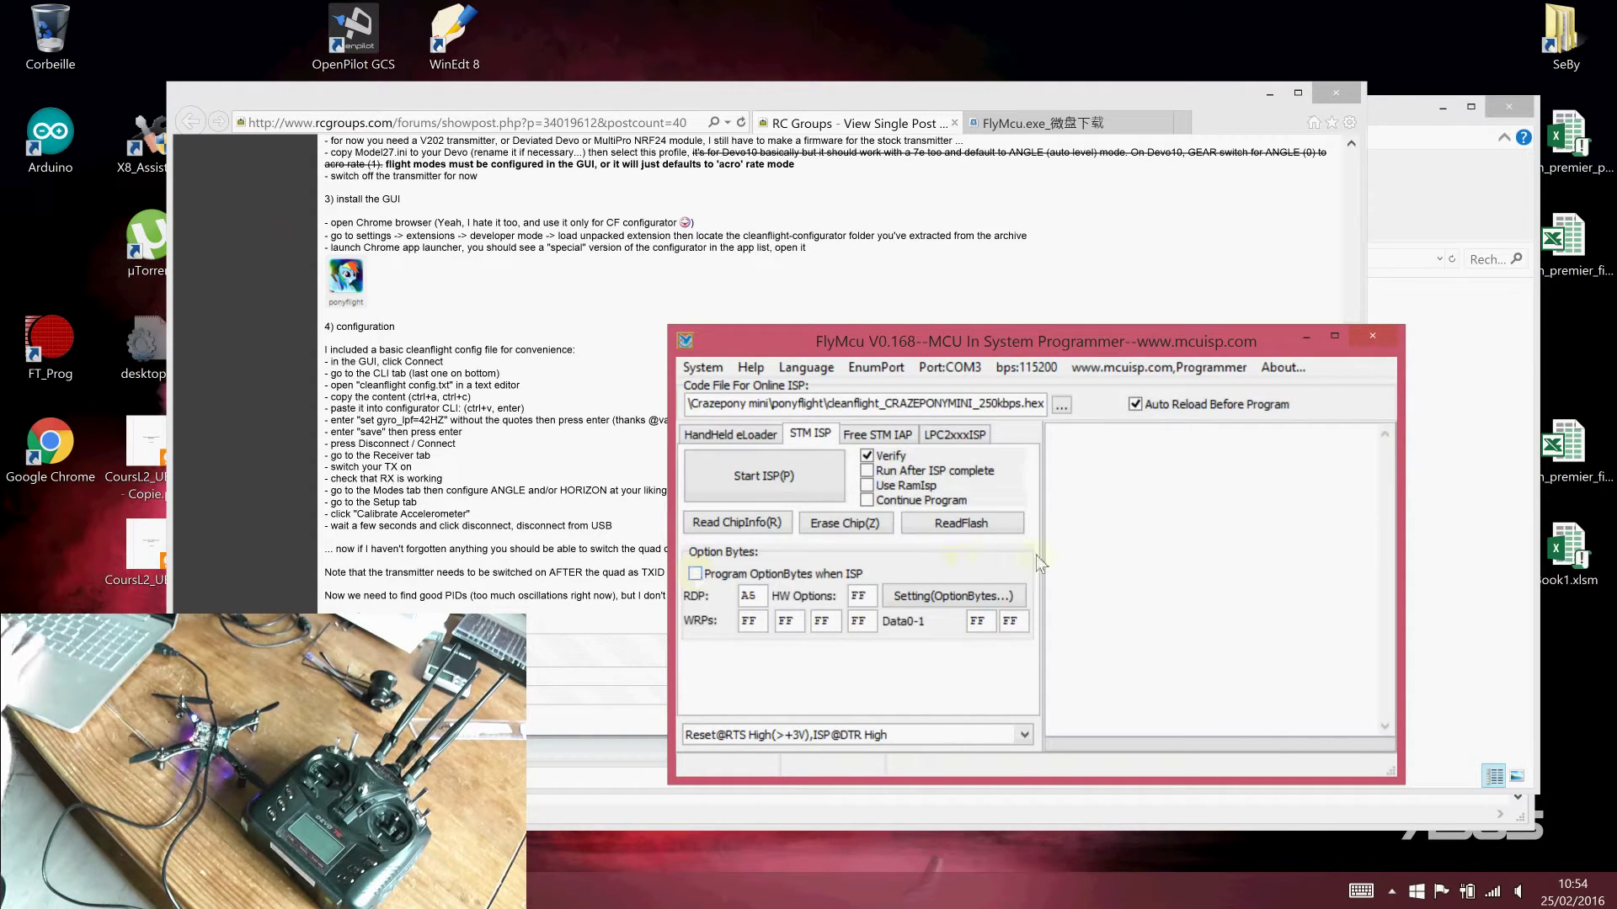
{"action": "left_click", "coordinate": [812, 487]}
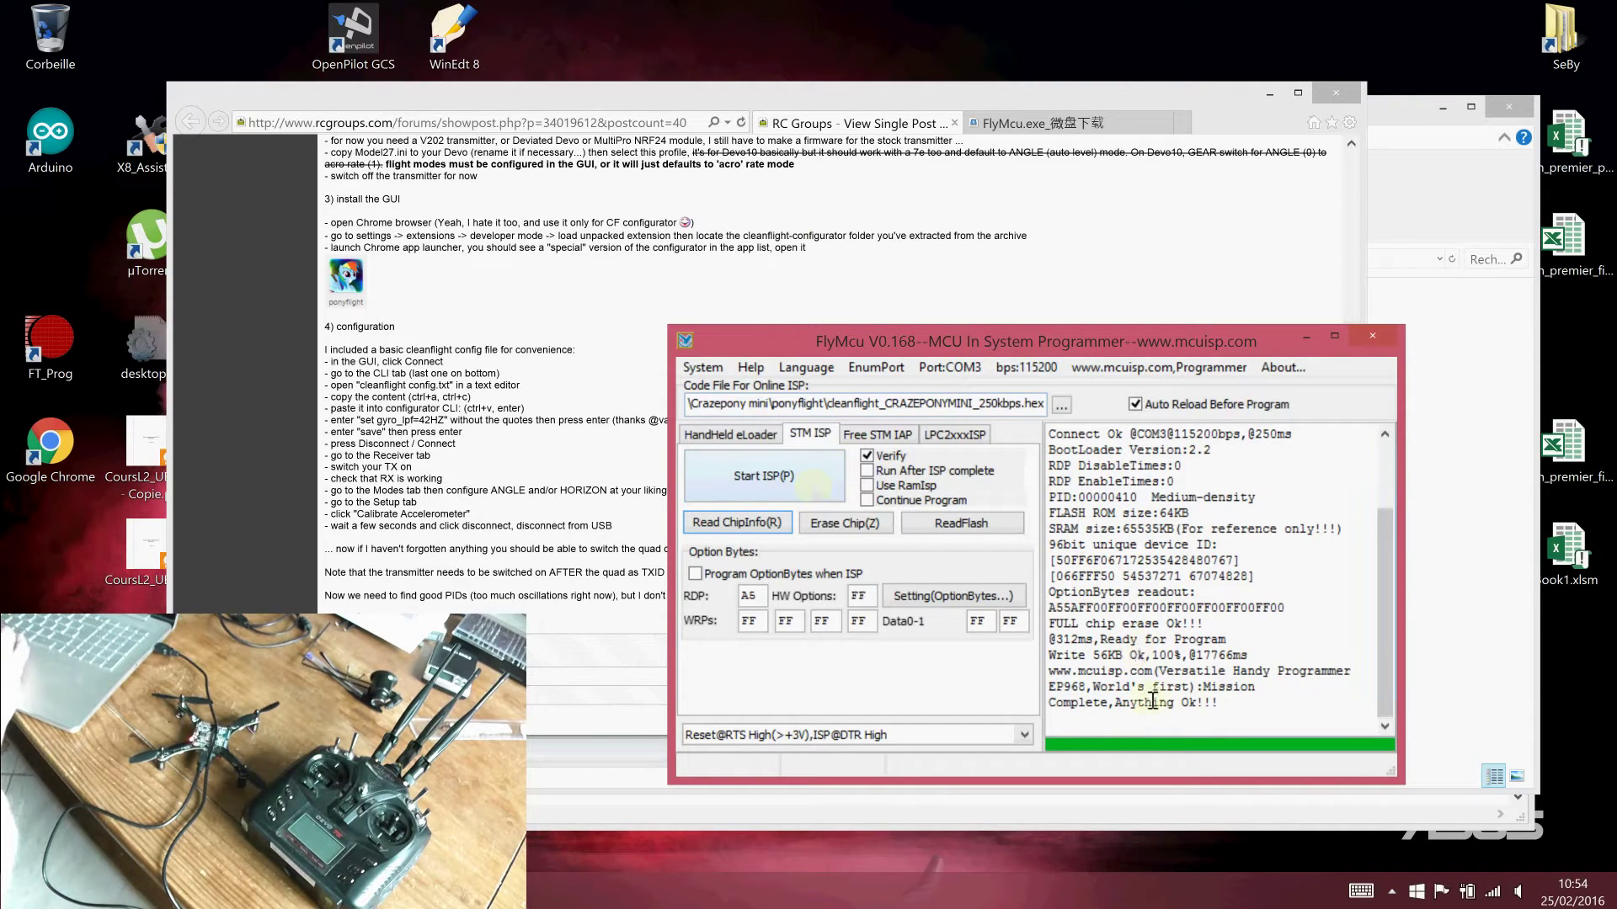
{"action": "left_click", "coordinate": [1381, 332]}
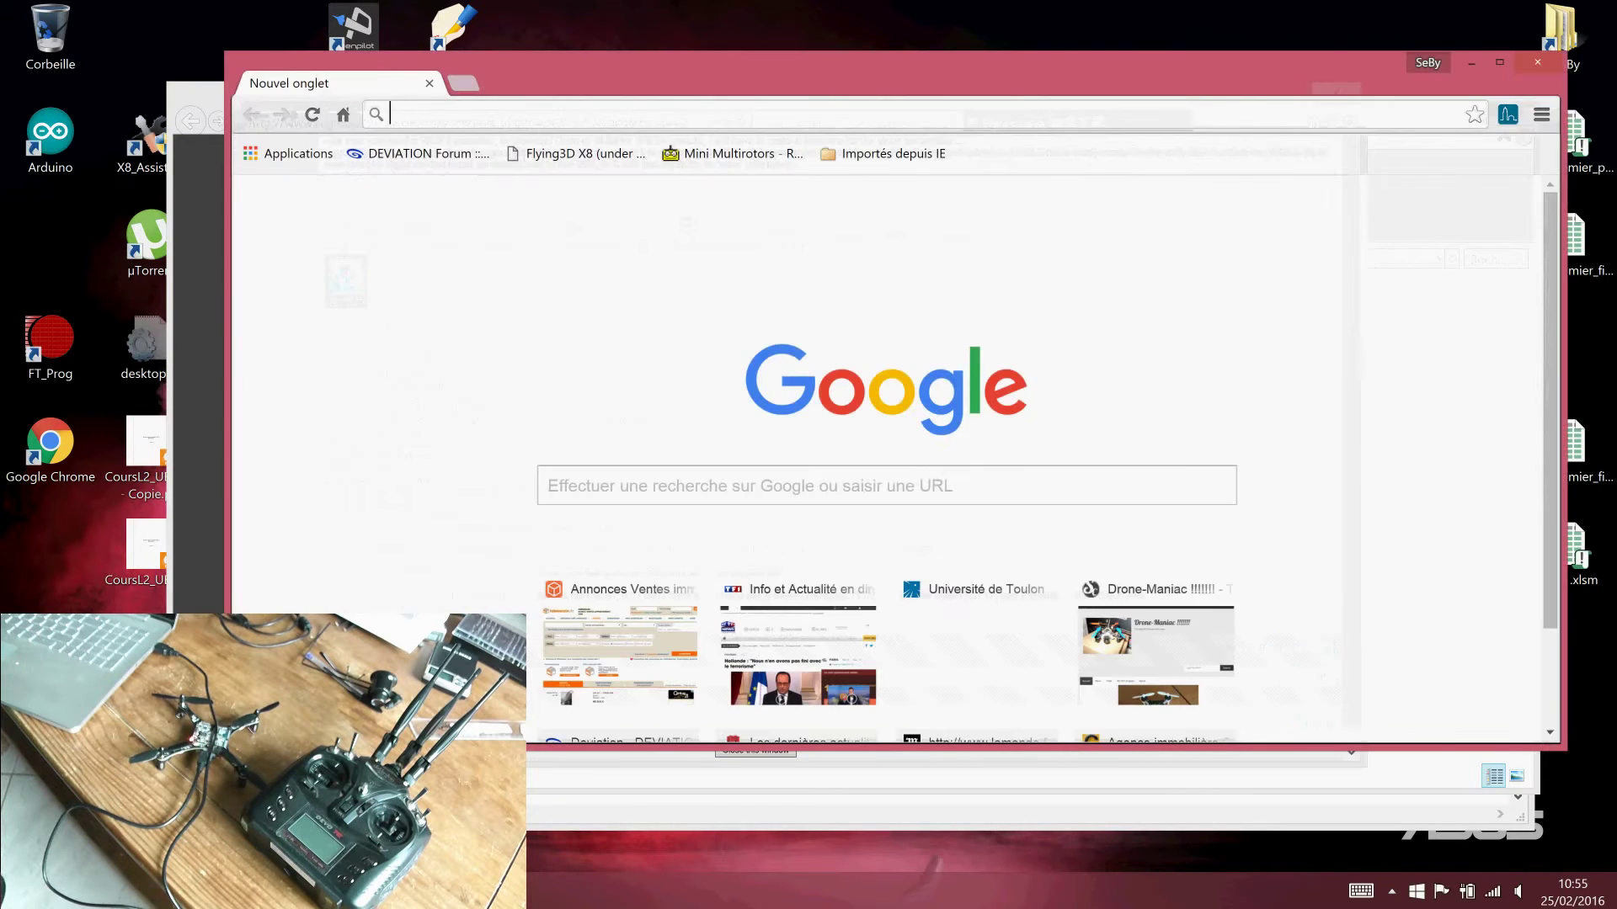
Go to Chrome's Extensions settings and begin loading an unpacked extension
{"action": "left_click", "coordinate": [1542, 115]}
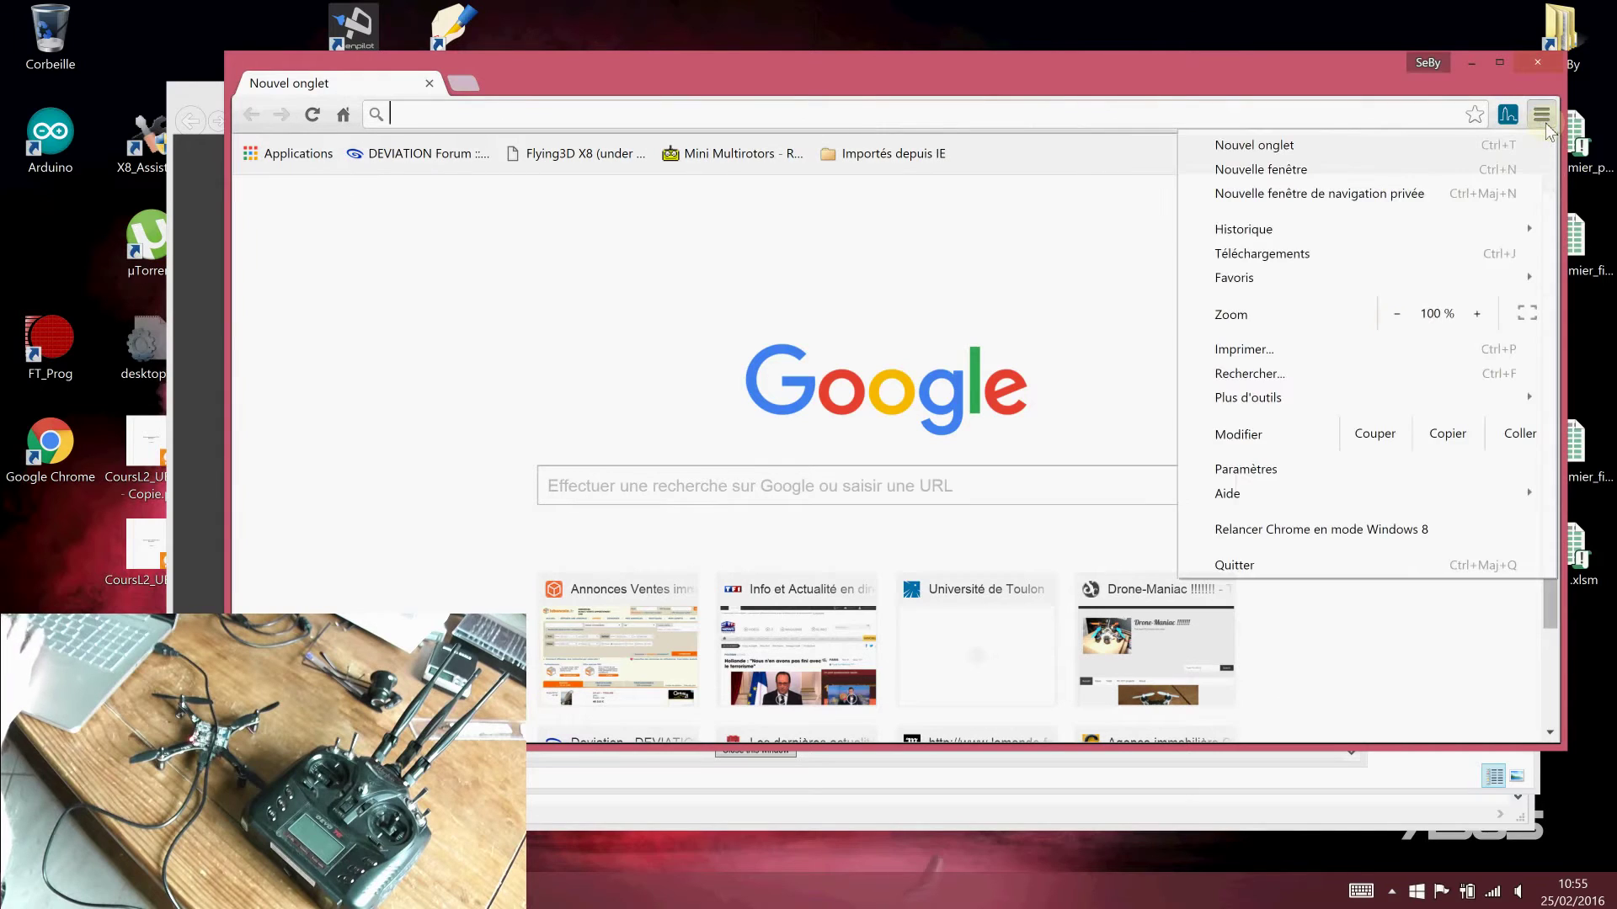
{"action": "left_click", "coordinate": [1308, 471]}
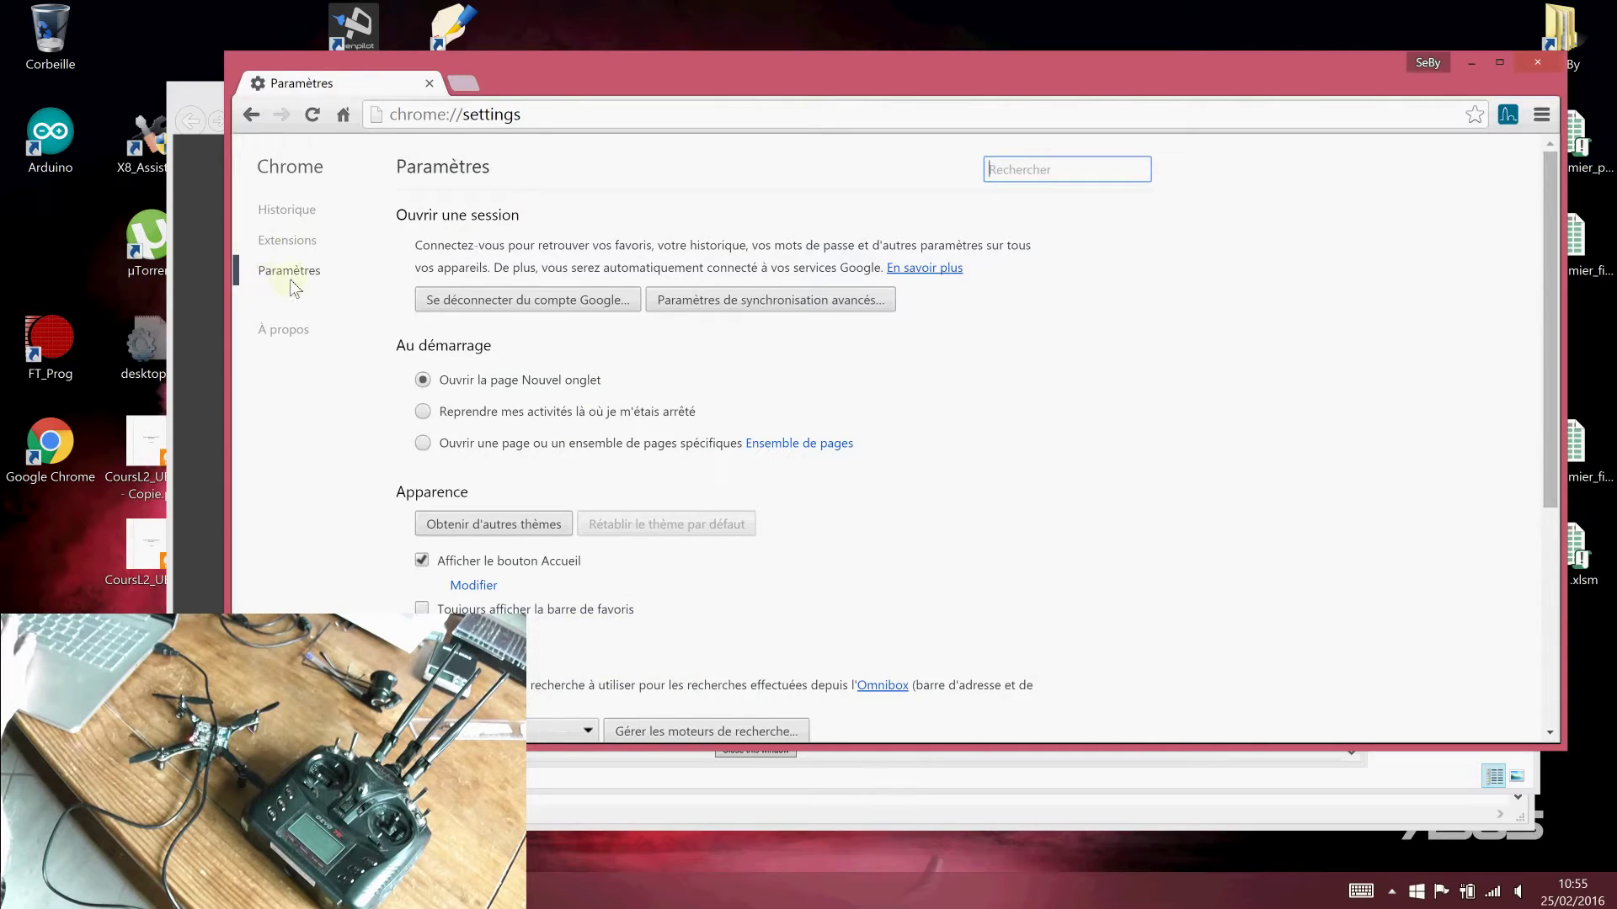
{"action": "left_click", "coordinate": [289, 242]}
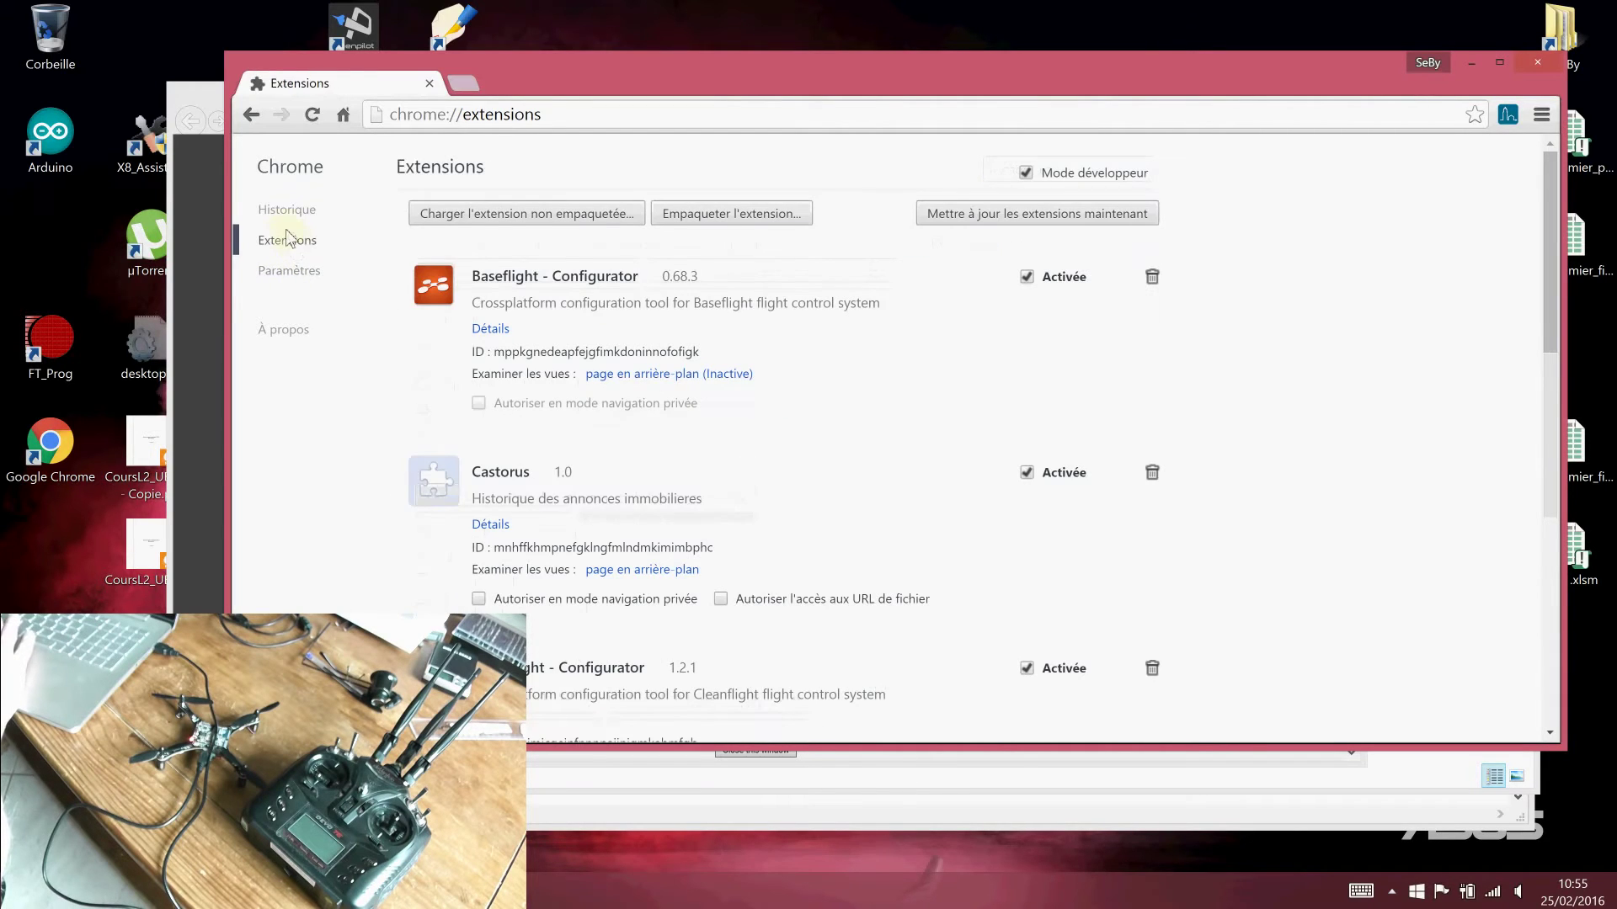
{"action": "left_click", "coordinate": [485, 213]}
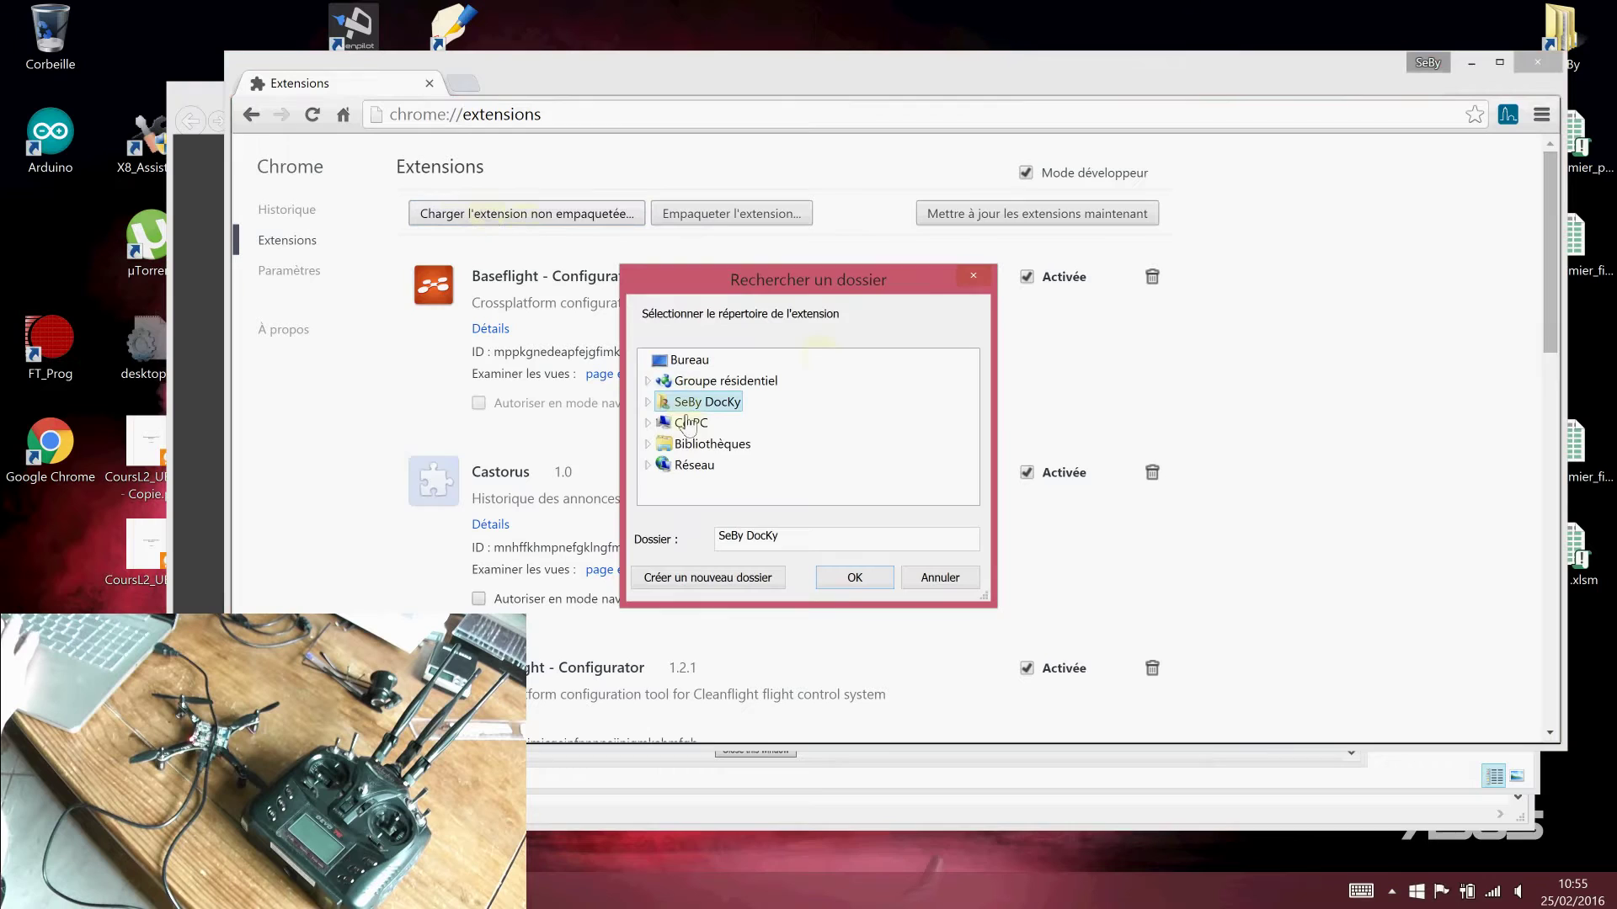
Load D: > Utilisateurs > perso > quadcopters > Crazepony mini > ponyflight > cleanflight-configurator as the extension
{"action": "left_click", "coordinate": [647, 424]}
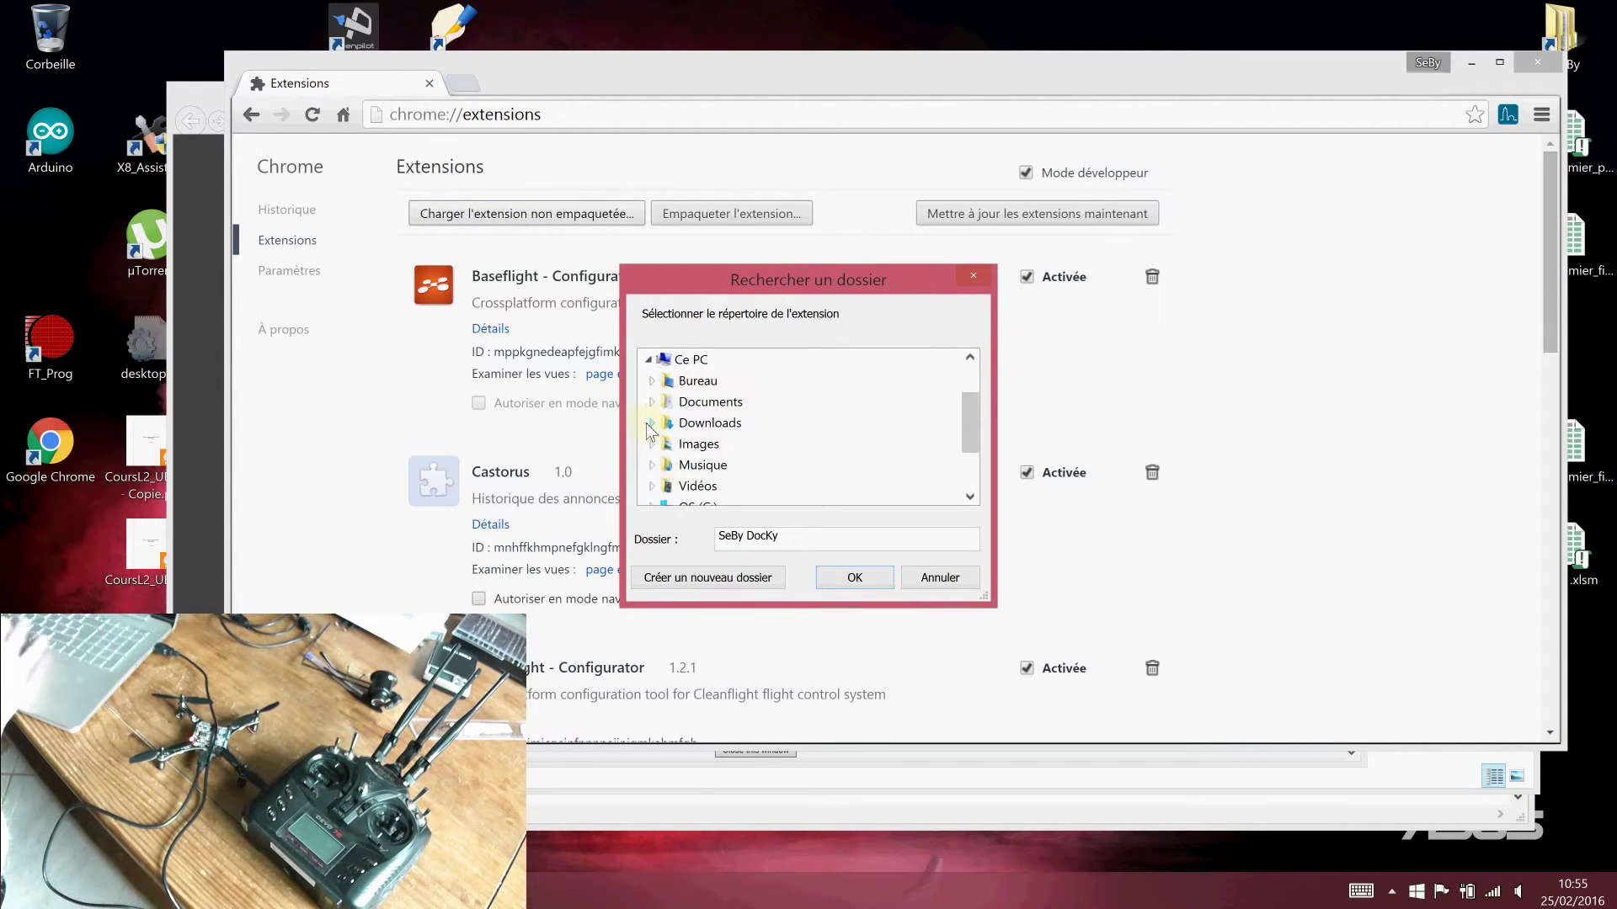
{"action": "left_click_drag", "start_coordinate": [979, 420], "coordinate": [969, 457]}
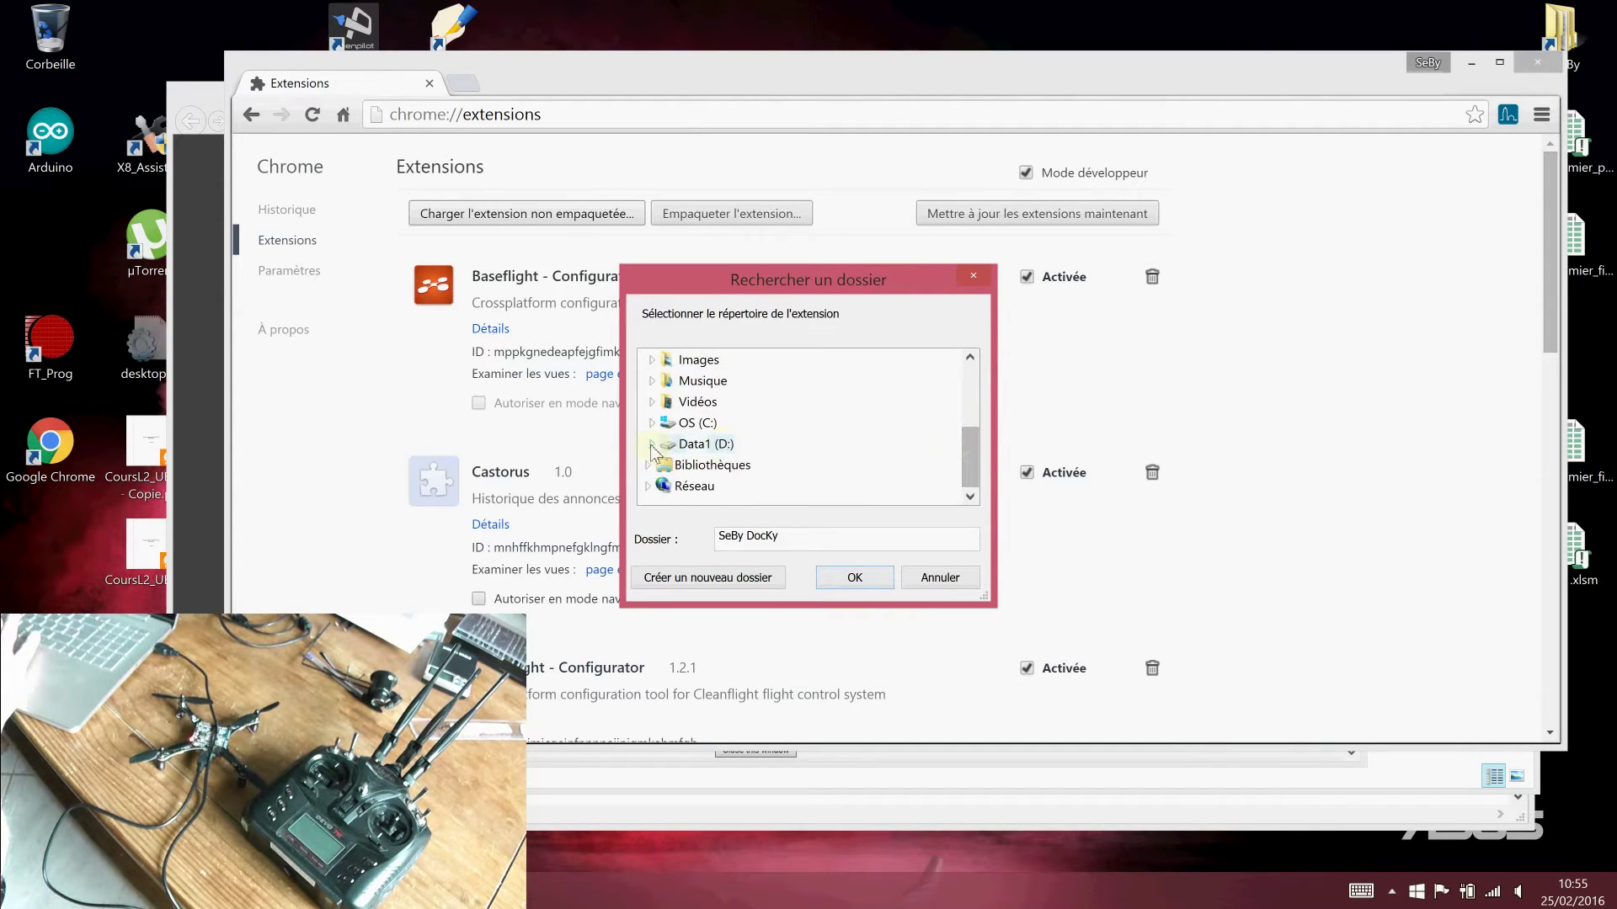
{"action": "left_click", "coordinate": [652, 451]}
{"action": "left_click", "coordinate": [654, 488]}
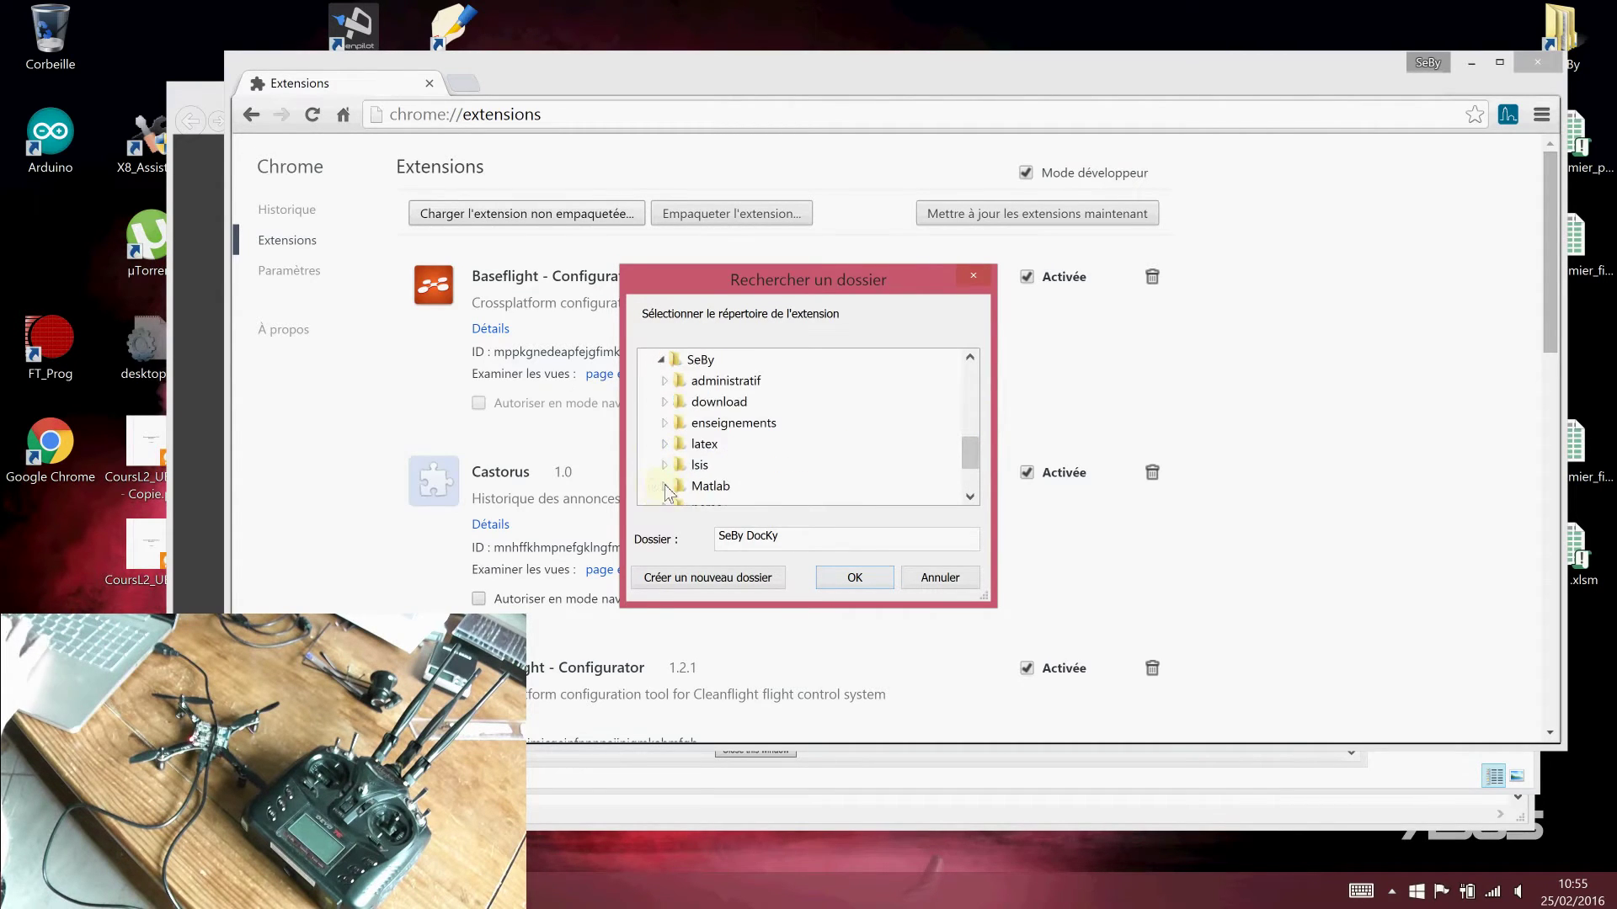
{"action": "left_click_drag", "start_coordinate": [969, 452], "coordinate": [972, 464]}
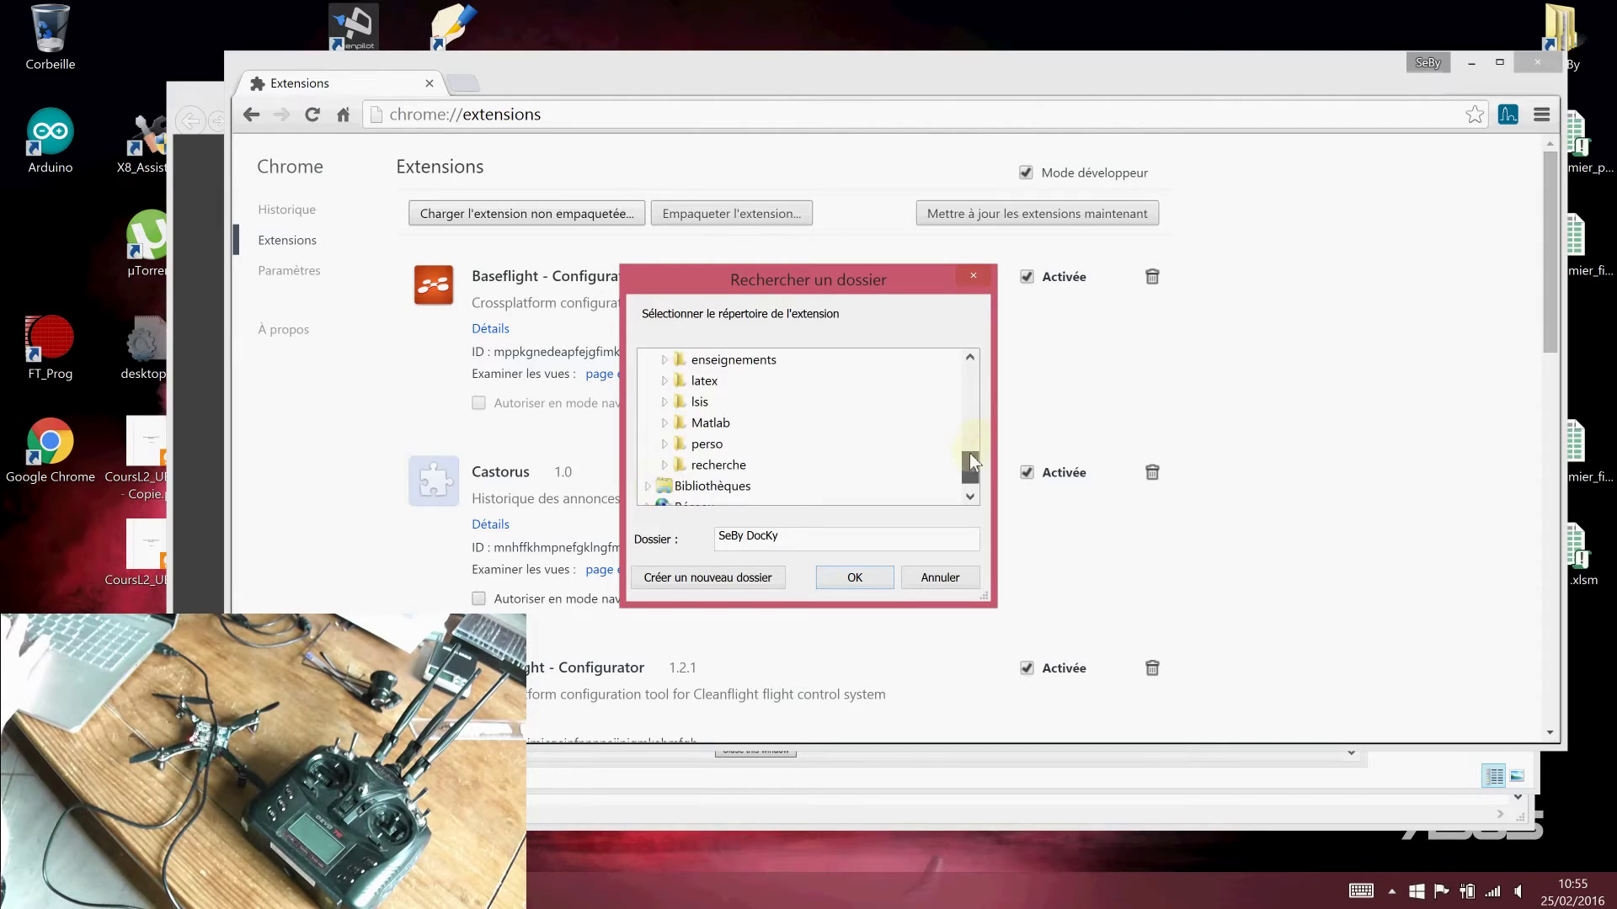
{"action": "left_click", "coordinate": [665, 446]}
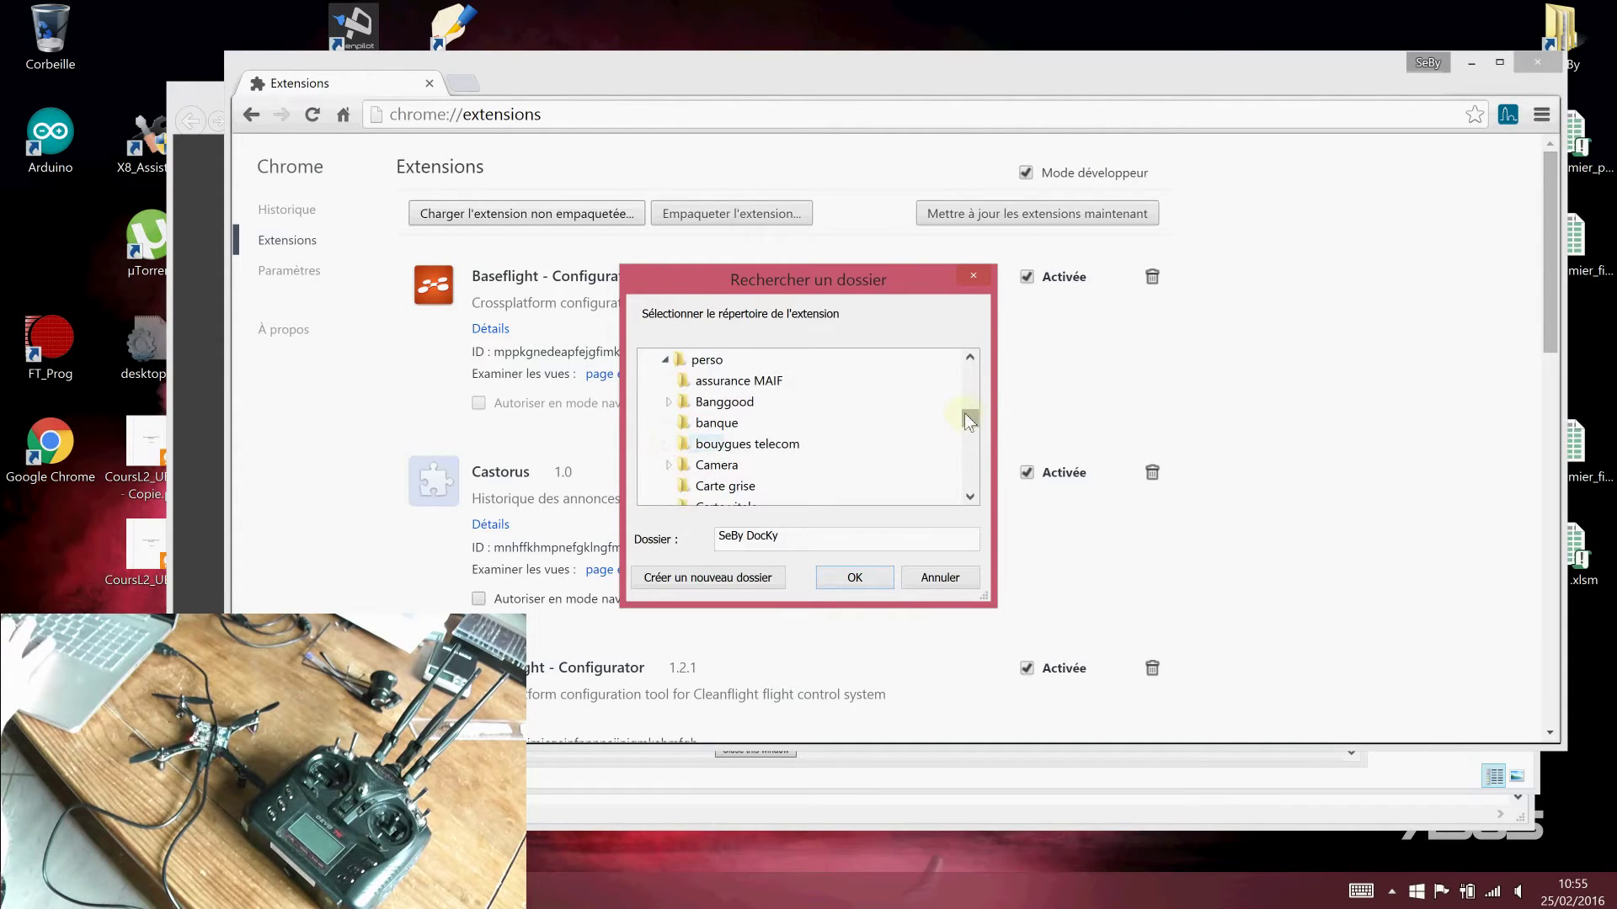
{"action": "scroll", "coordinate": [738, 408], "scroll_direction": "down", "scroll_amount": 4}
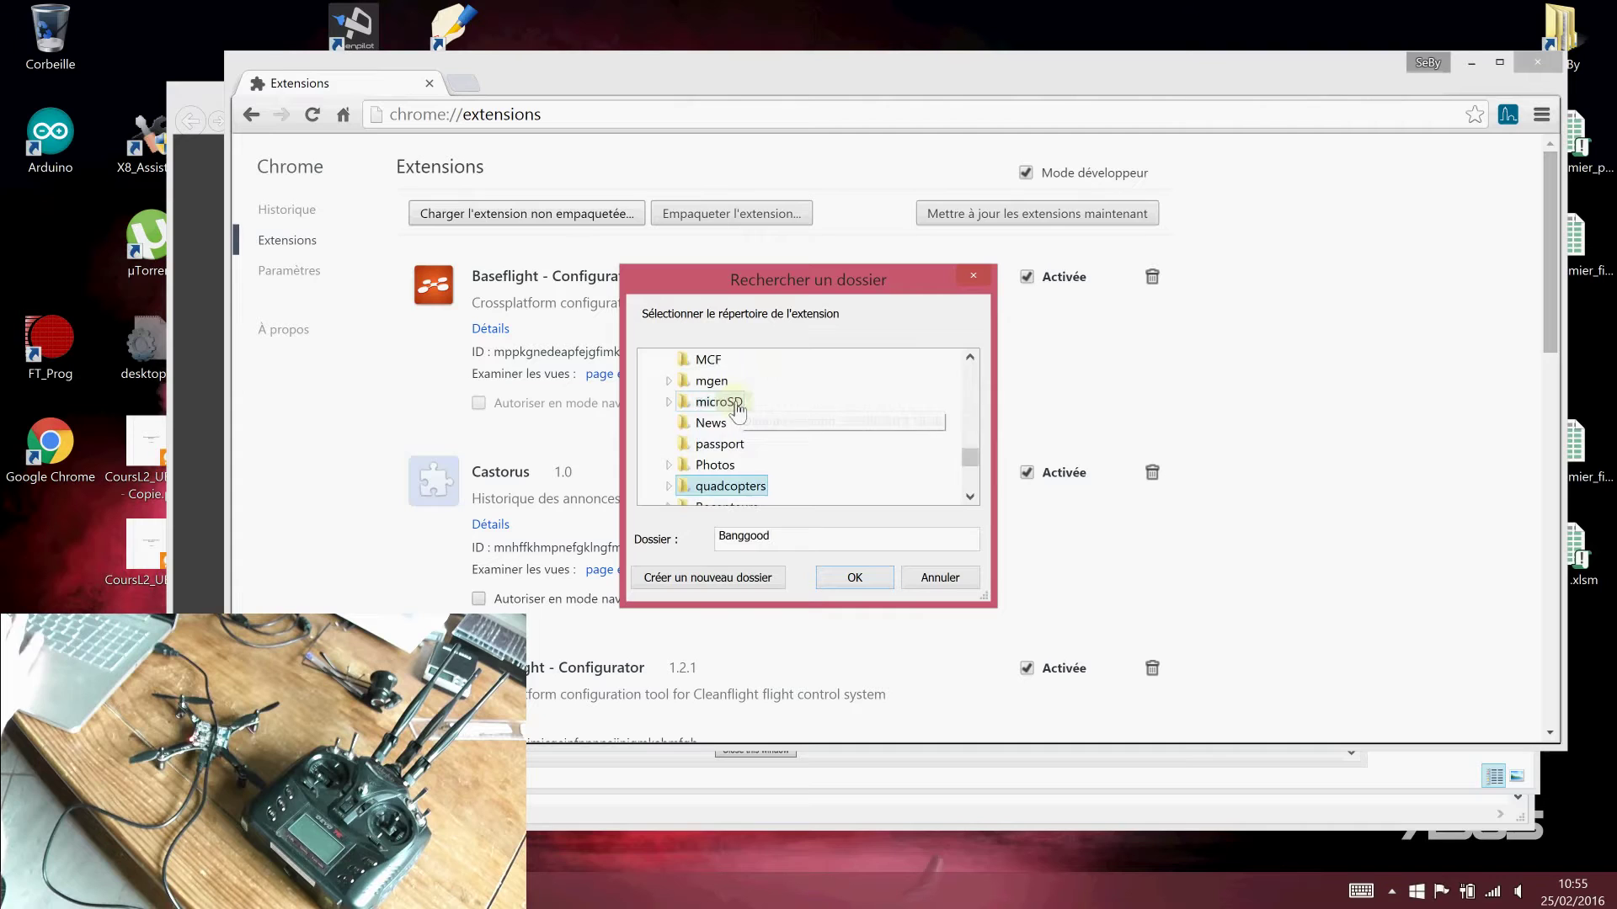
{"action": "left_click", "coordinate": [682, 486]}
{"action": "left_click", "coordinate": [668, 488]}
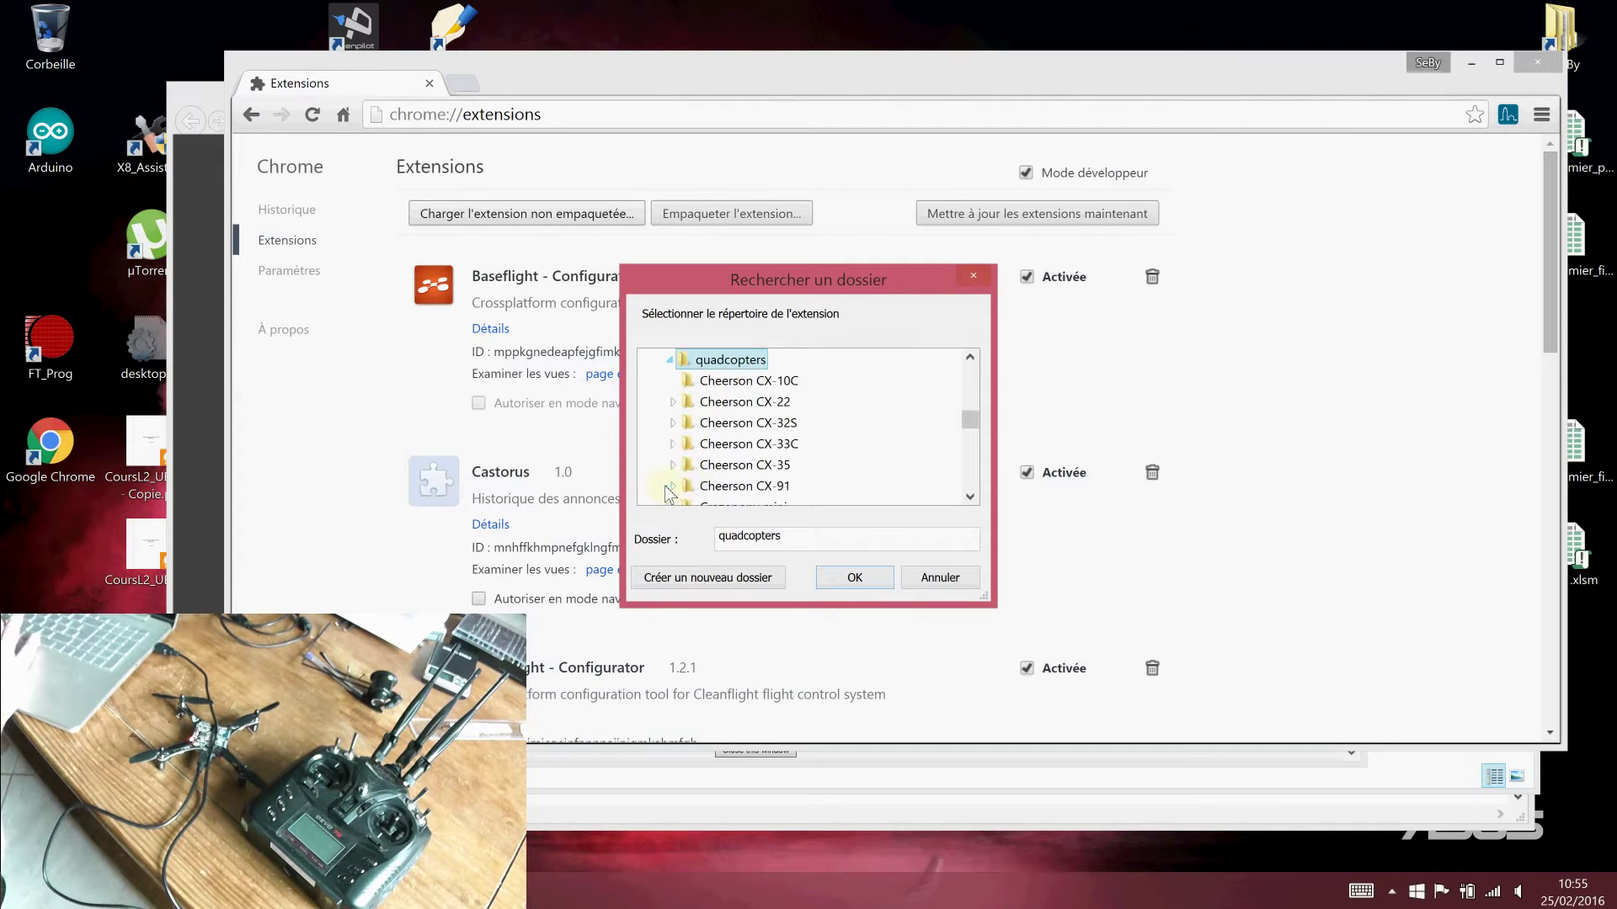
{"action": "left_click", "coordinate": [752, 381]}
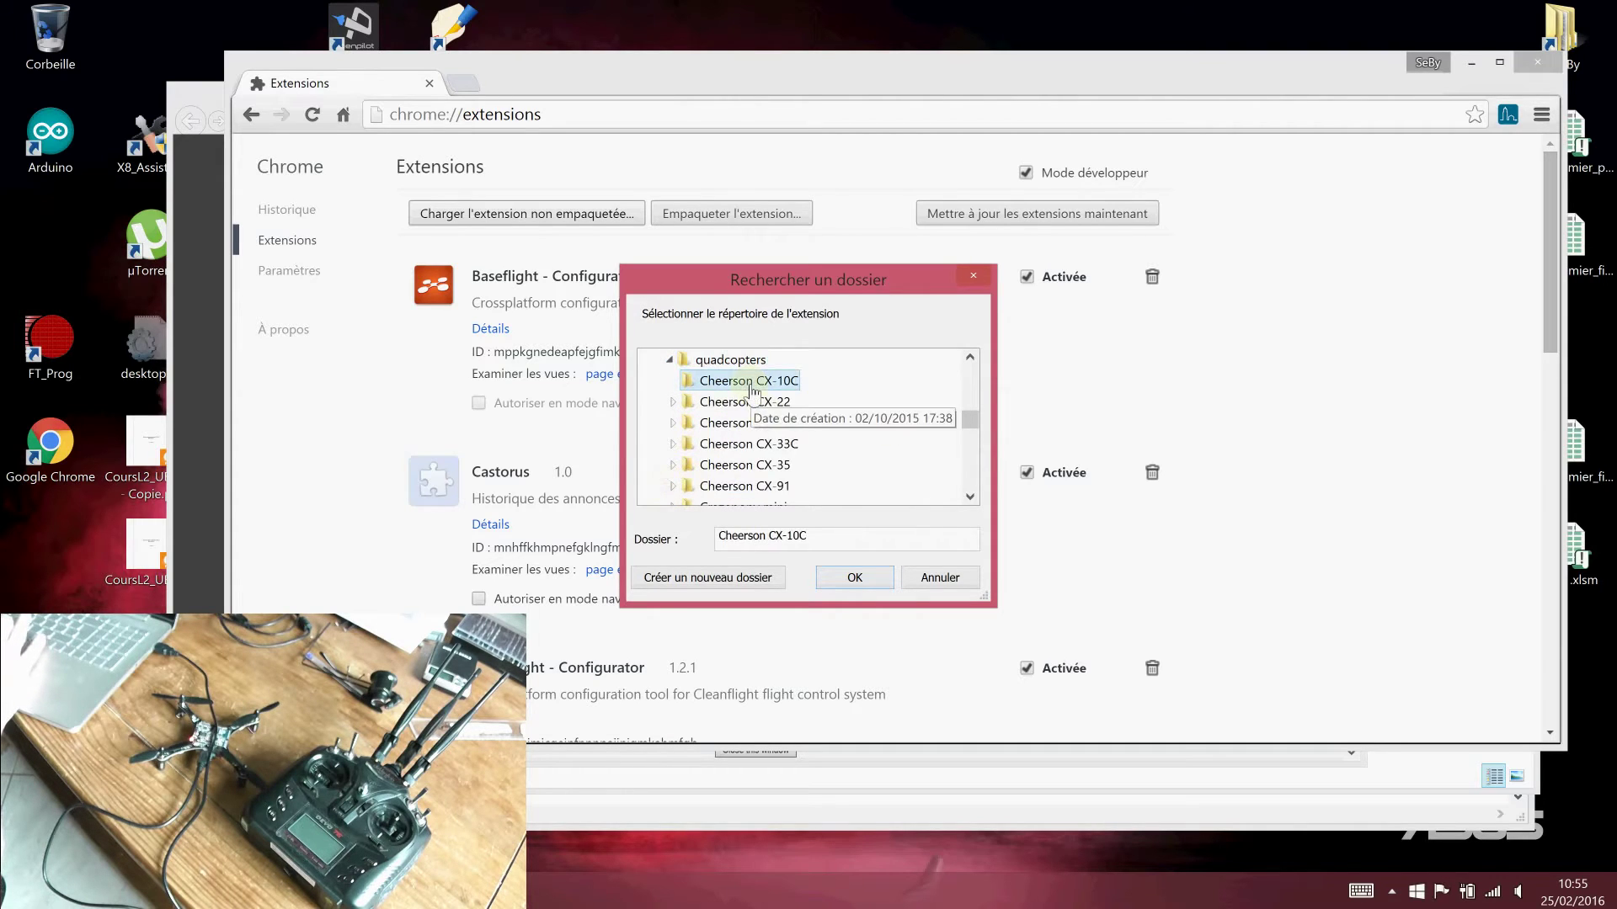
{"action": "scroll", "coordinate": [963, 418], "scroll_direction": "down", "scroll_amount": 1}
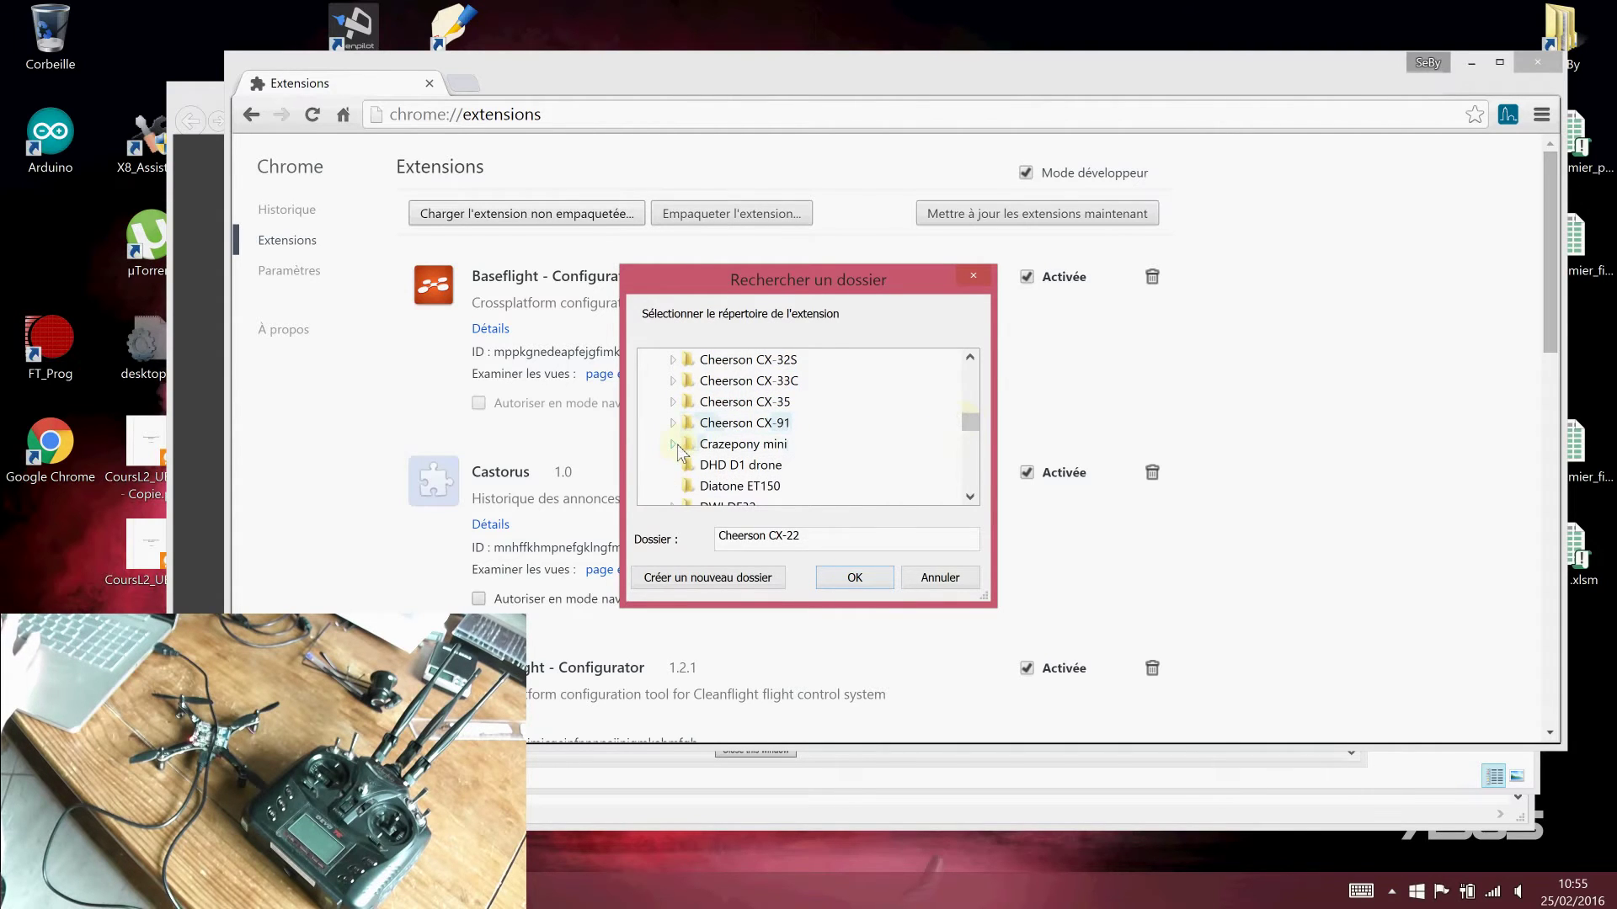
{"action": "left_click", "coordinate": [674, 445]}
{"action": "left_click", "coordinate": [691, 465]}
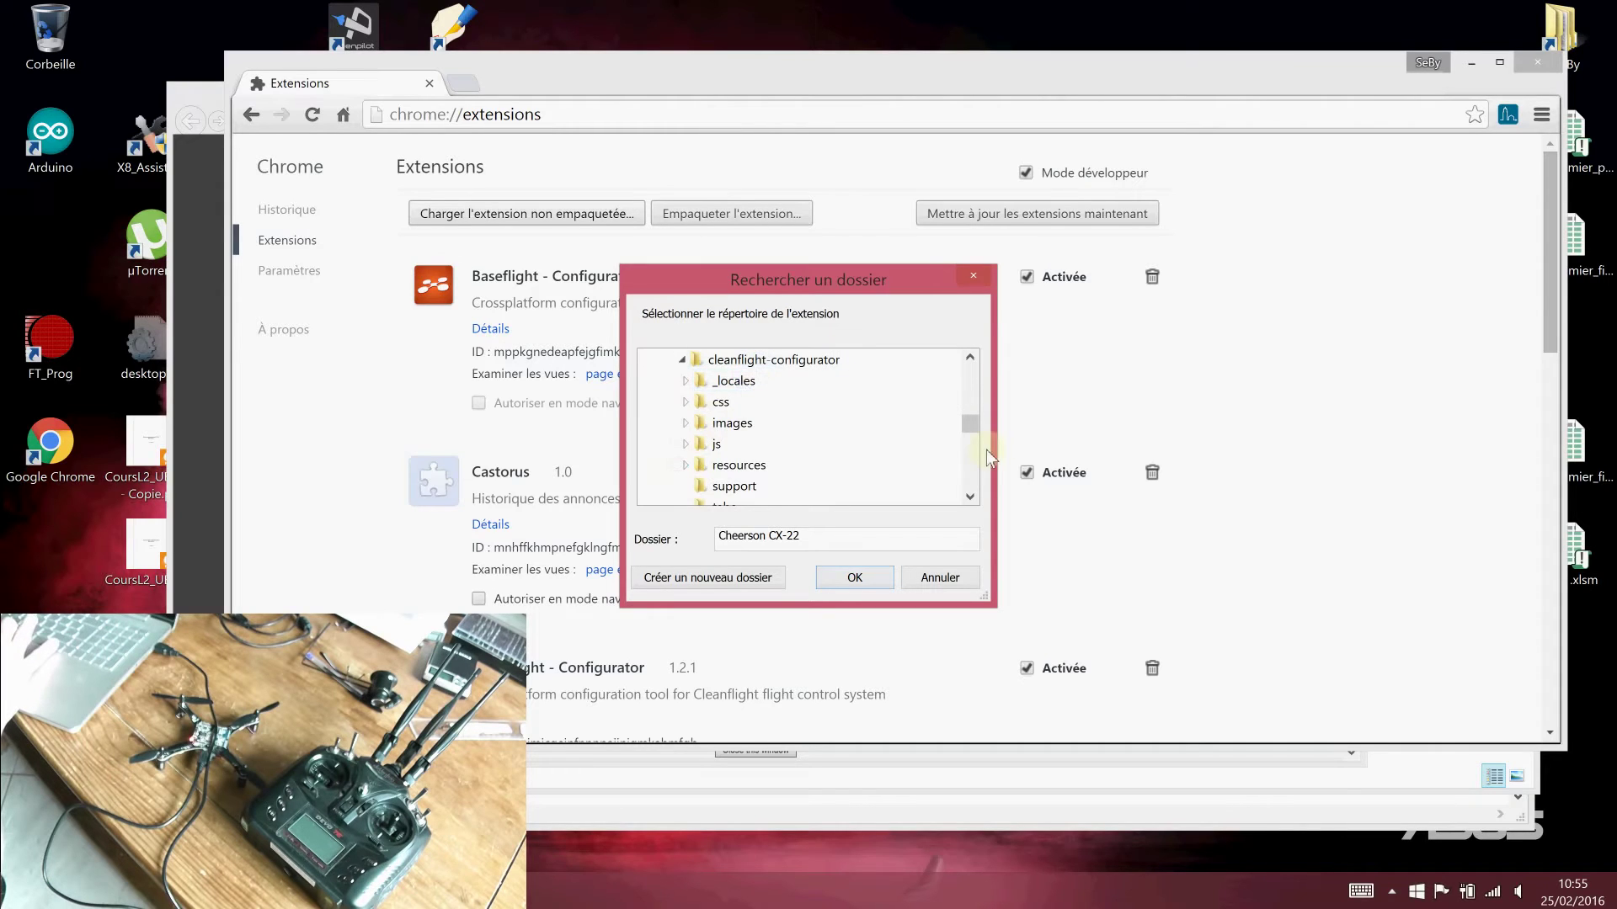
{"action": "left_click_drag", "start_coordinate": [965, 425], "coordinate": [963, 425]}
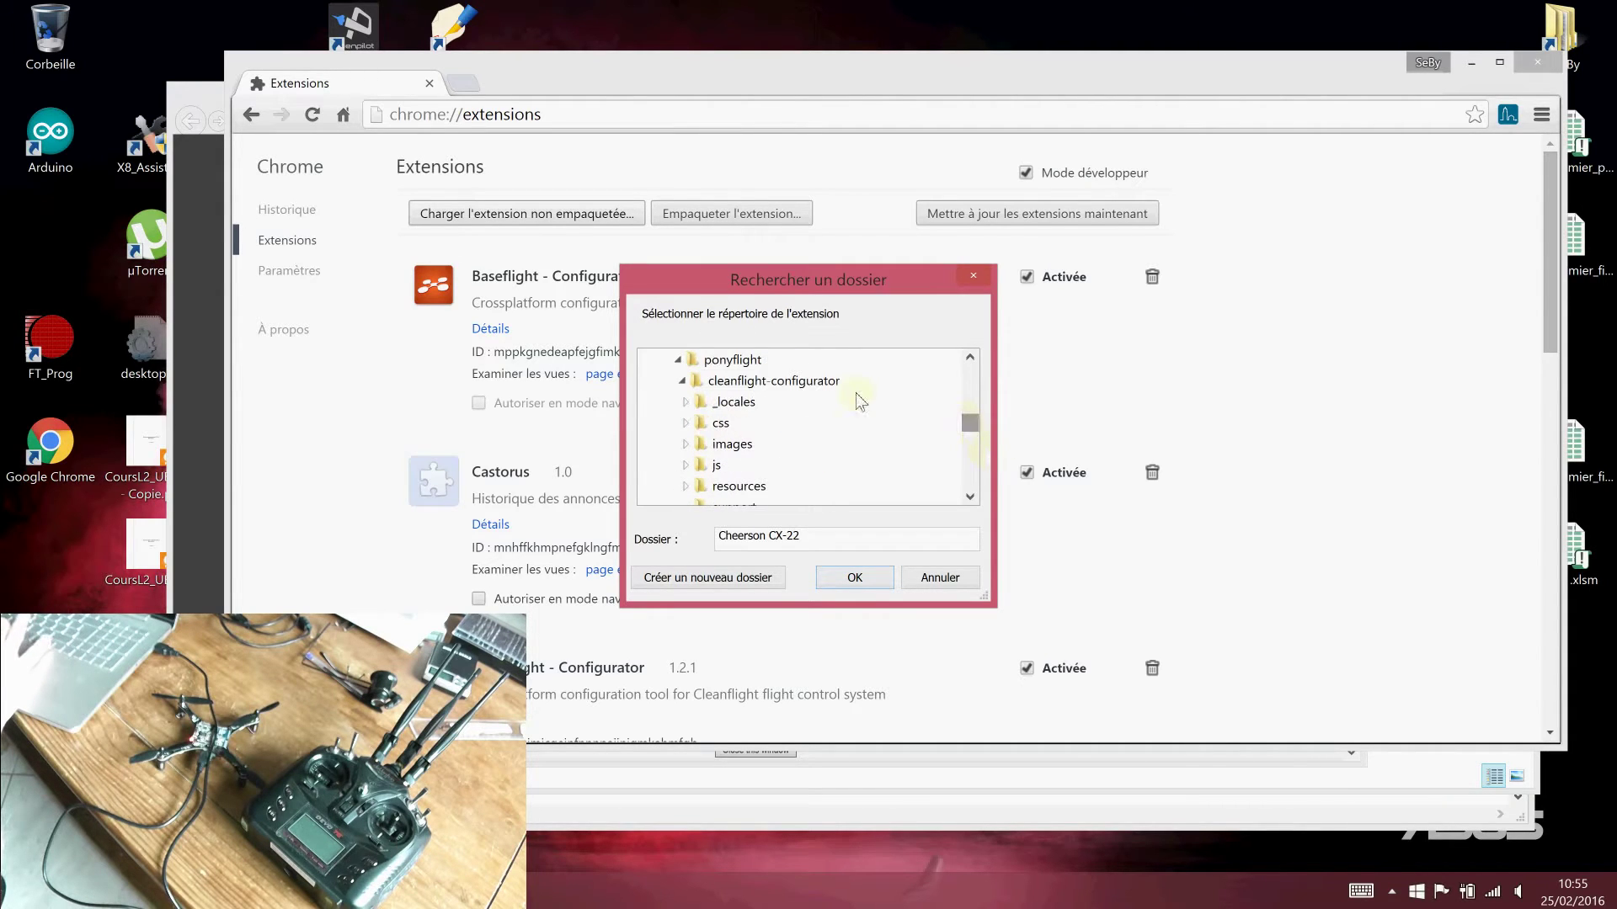
{"action": "left_click", "coordinate": [785, 396]}
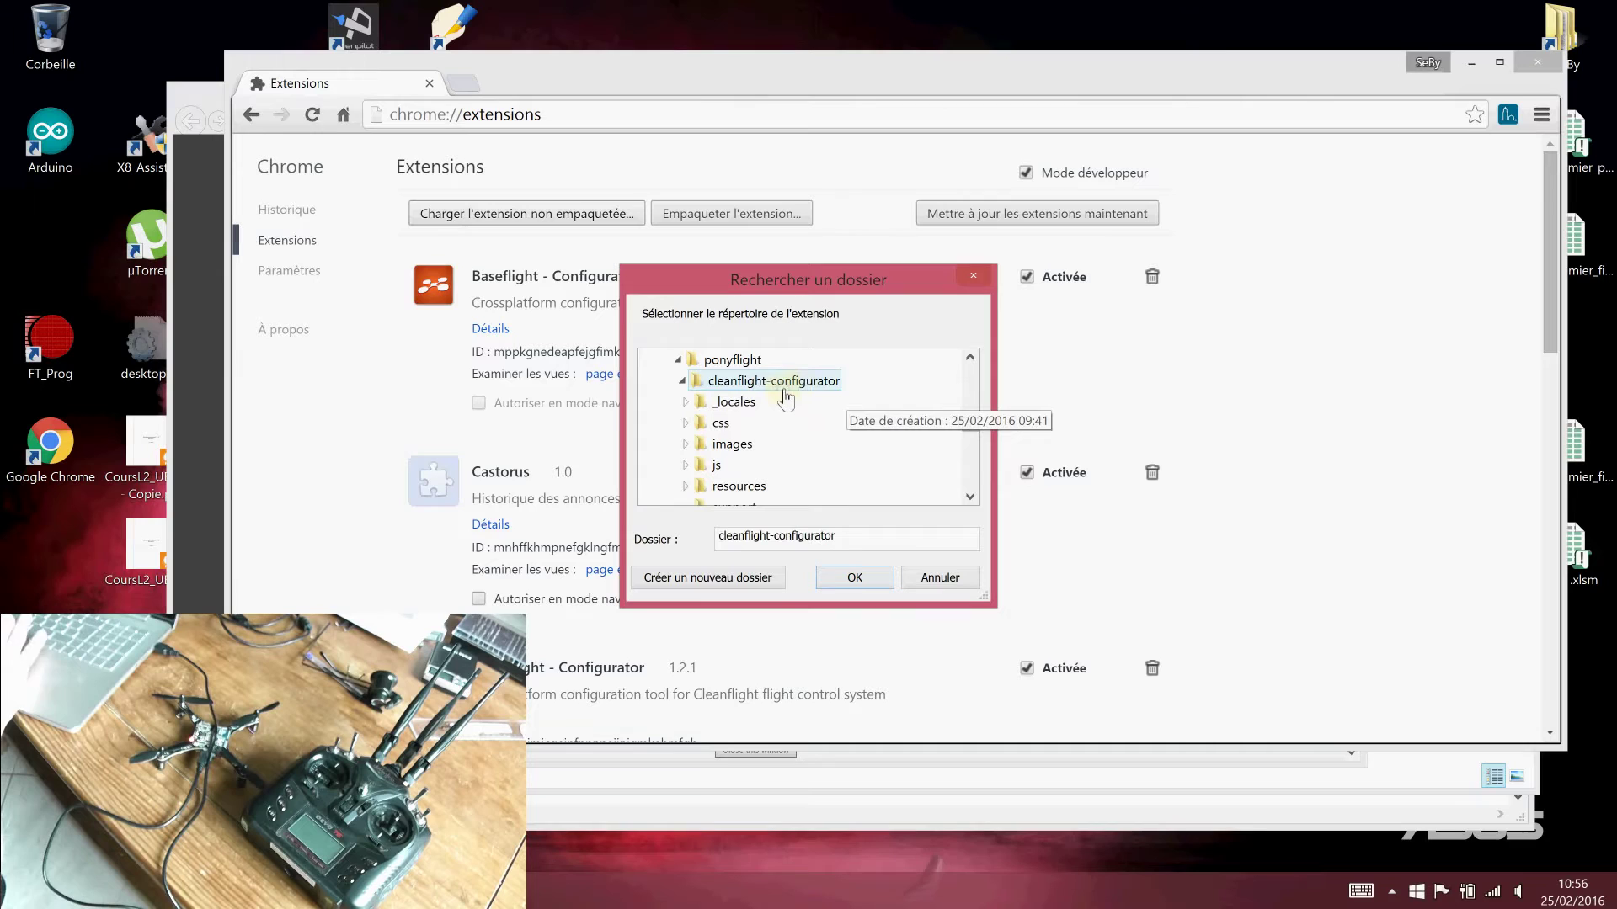
{"action": "left_click", "coordinate": [852, 580]}
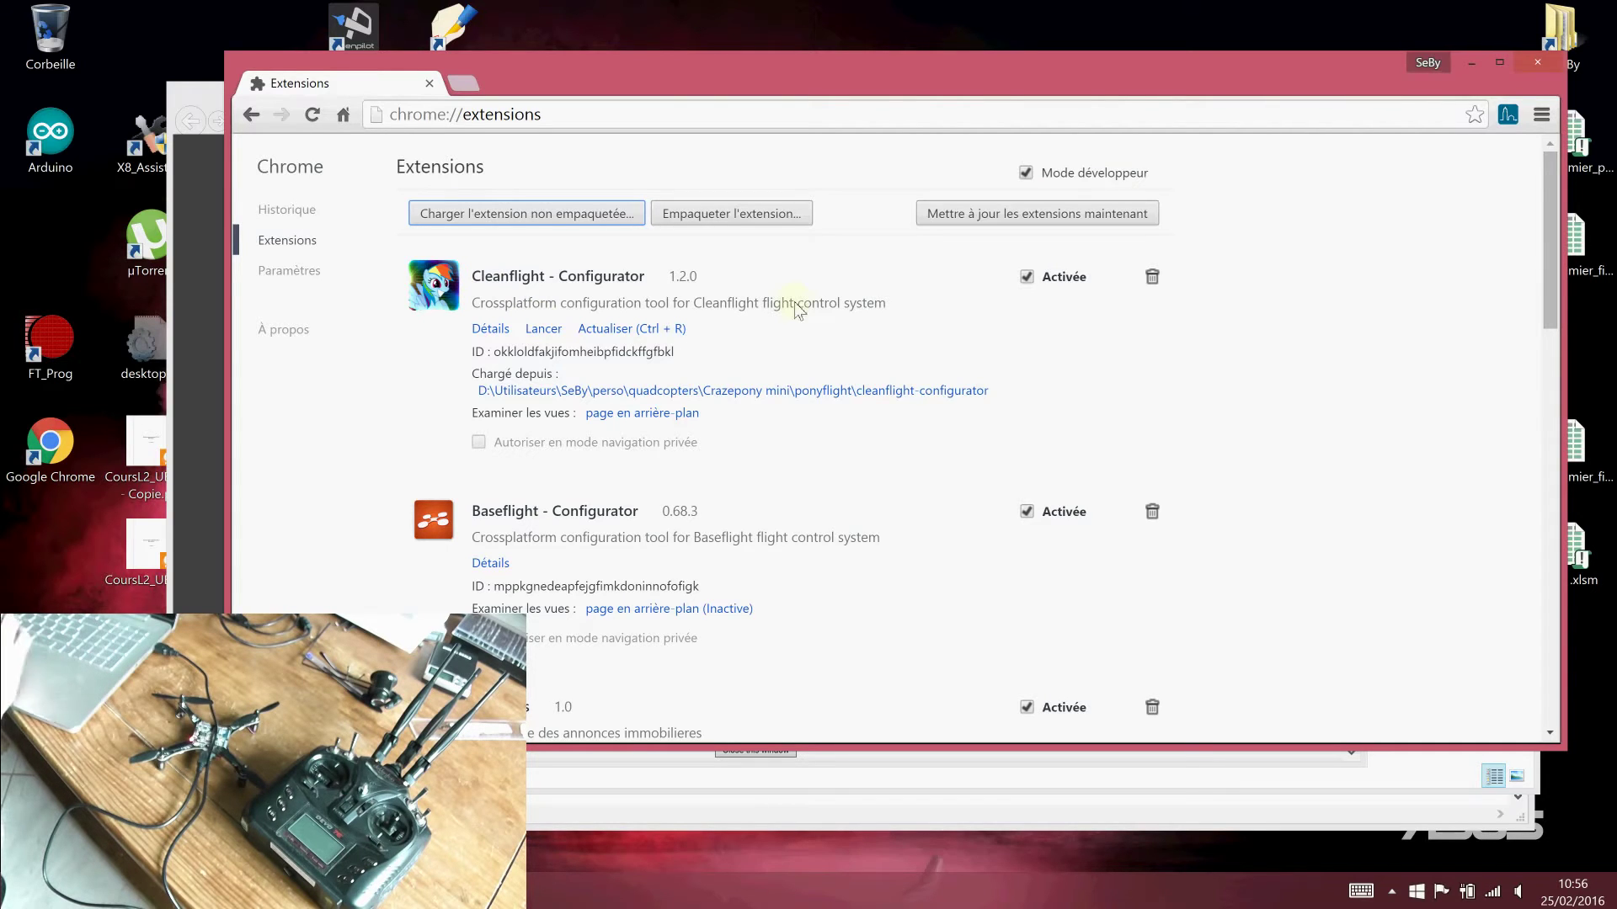
Launch the ponyflight configurator app from Chrome's Applications page in a new tab
{"action": "left_click", "coordinate": [465, 81]}
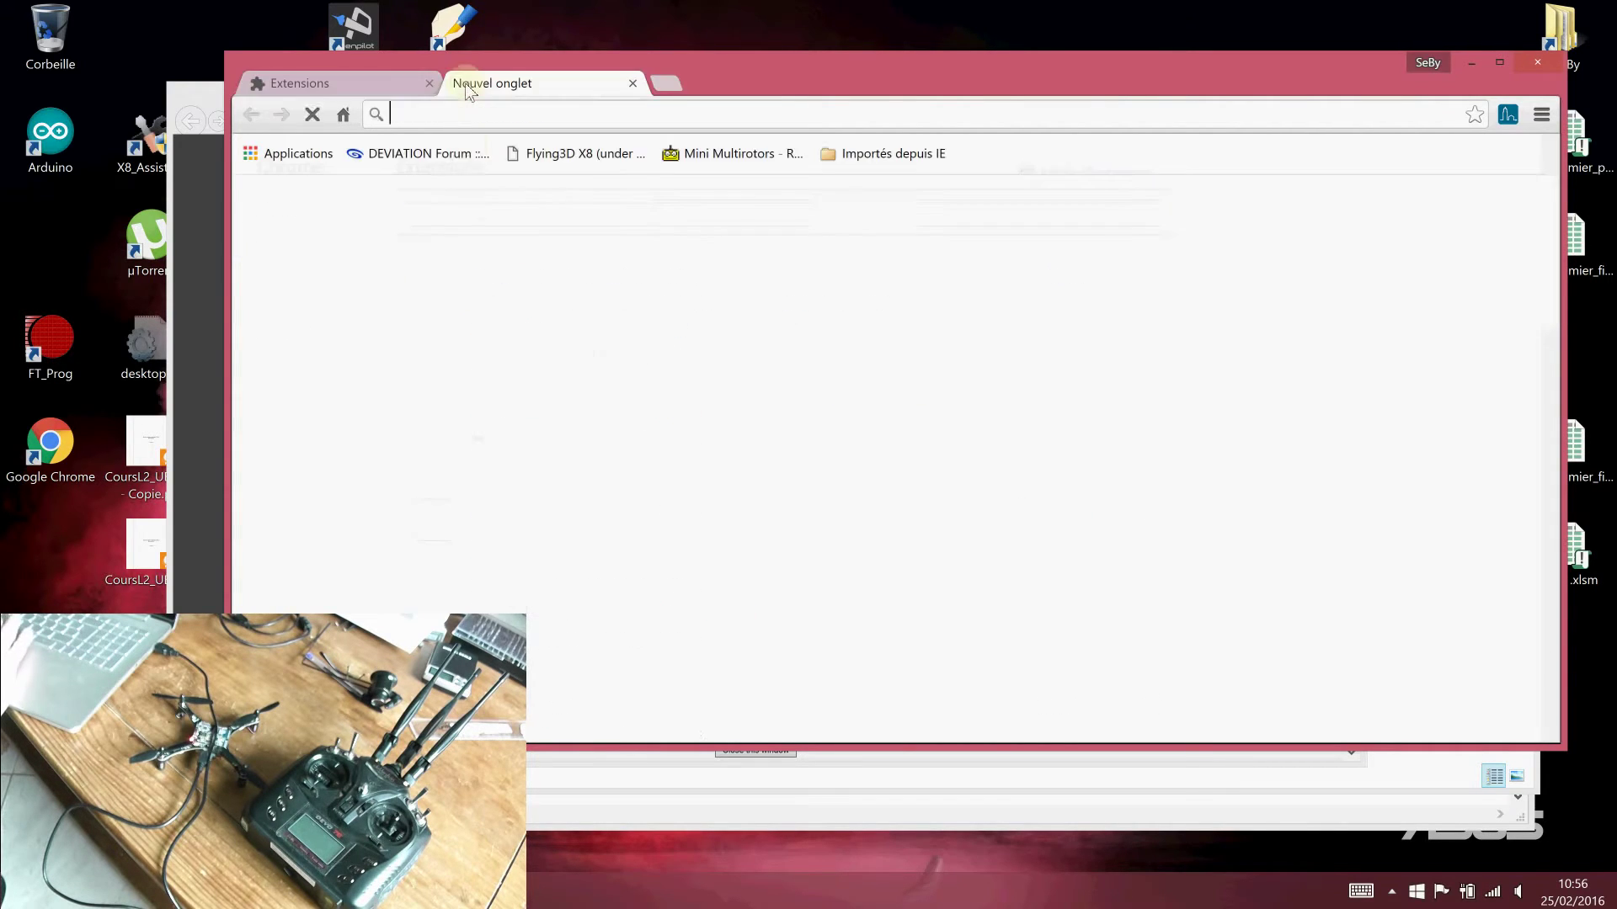
{"action": "left_click", "coordinate": [296, 156]}
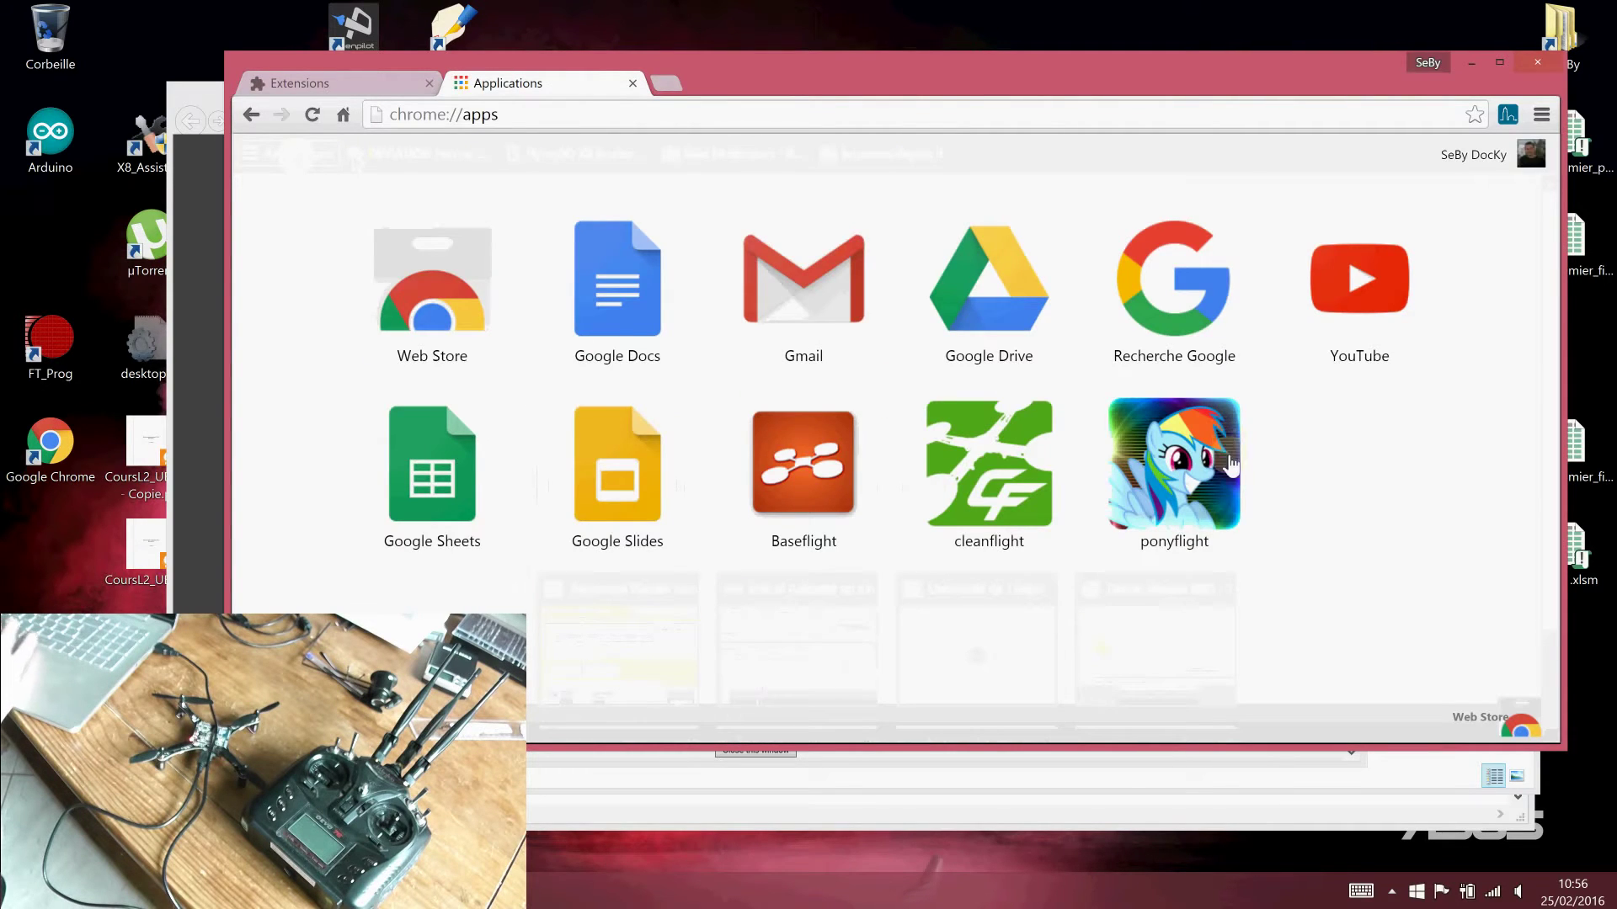
{"action": "left_click", "coordinate": [1185, 467]}
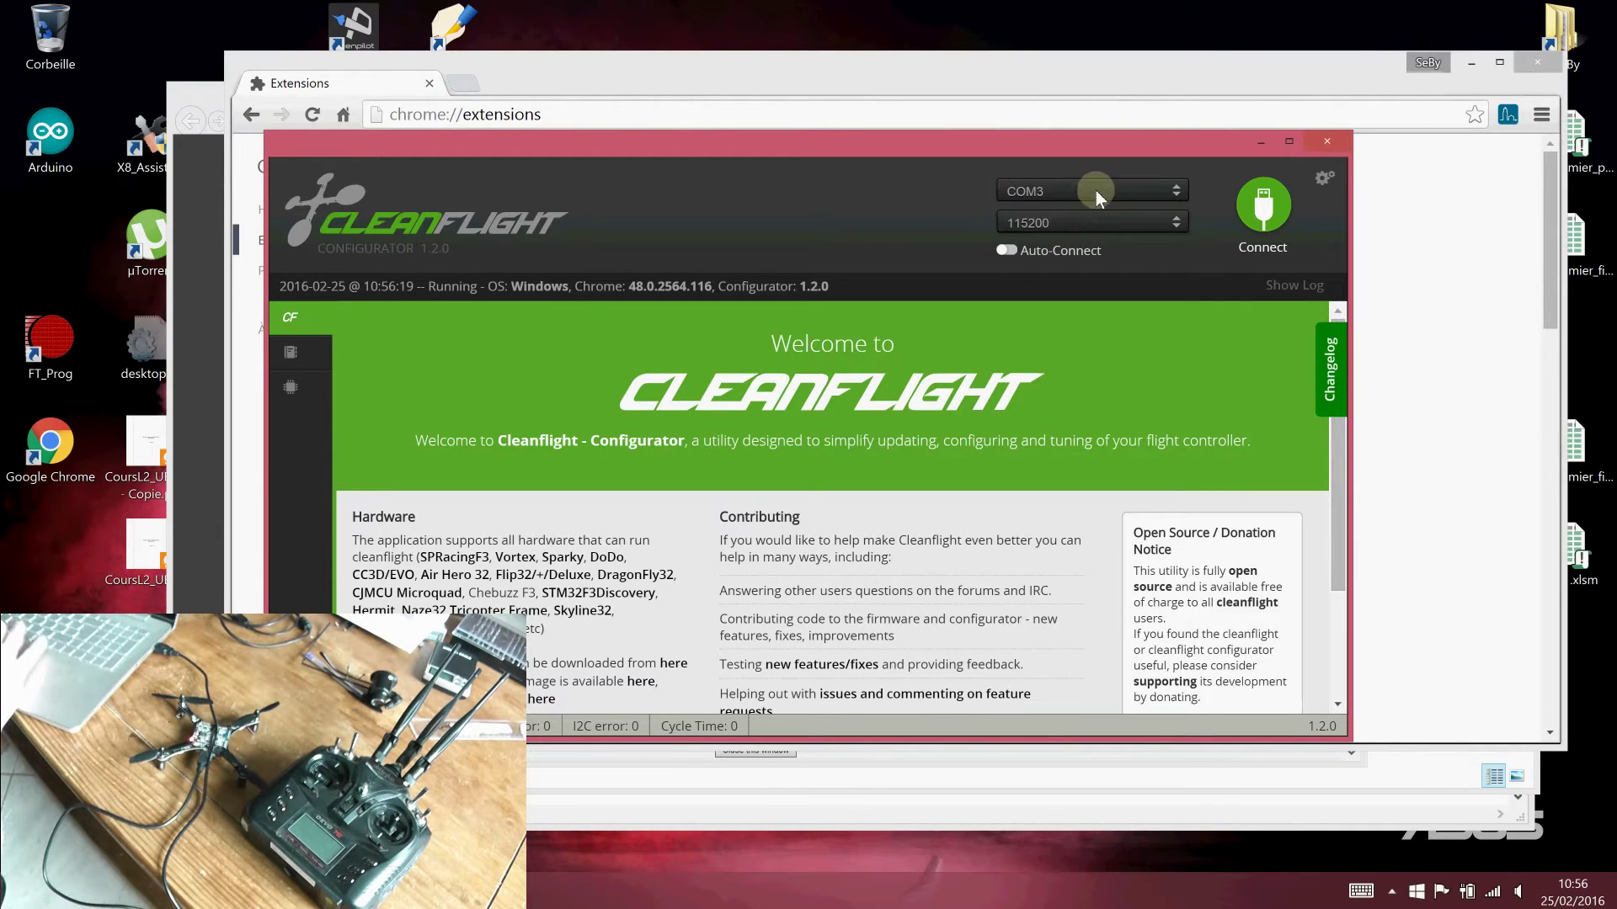
Connect to the flight controller on COM3 at 115200, then bring the RC Groups post forward
{"action": "left_click", "coordinate": [1253, 215]}
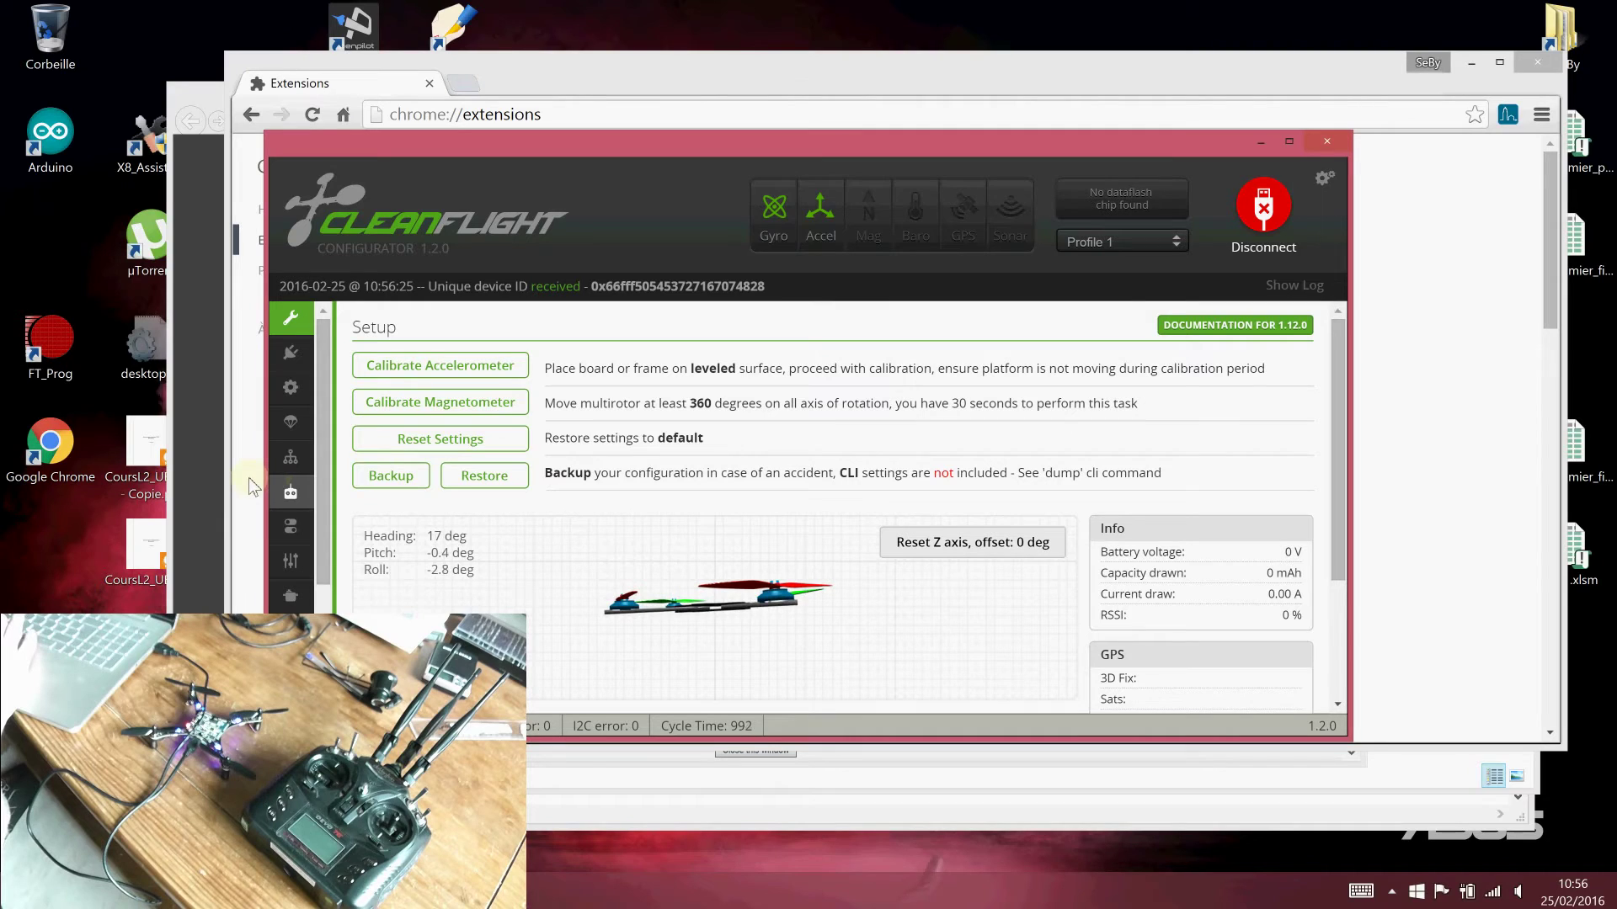
{"action": "left_click", "coordinate": [197, 484]}
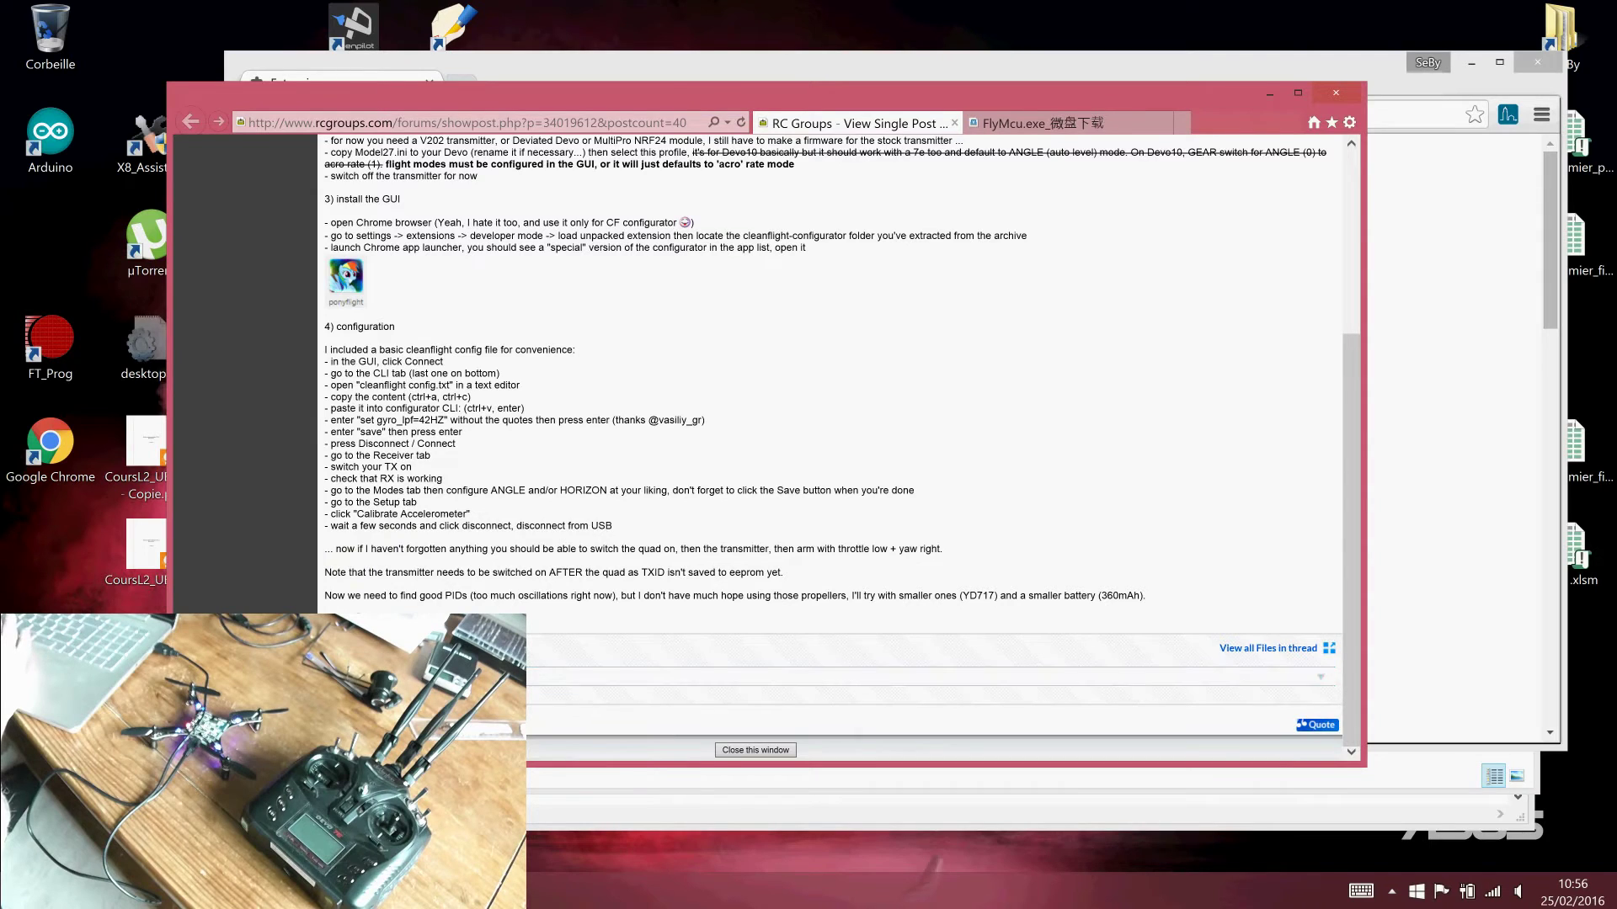
Open cleanflight config.txt from the ponyflight folder, copy all its text, and return to Cleanflight
{"action": "key", "text": "alt+Tab"}
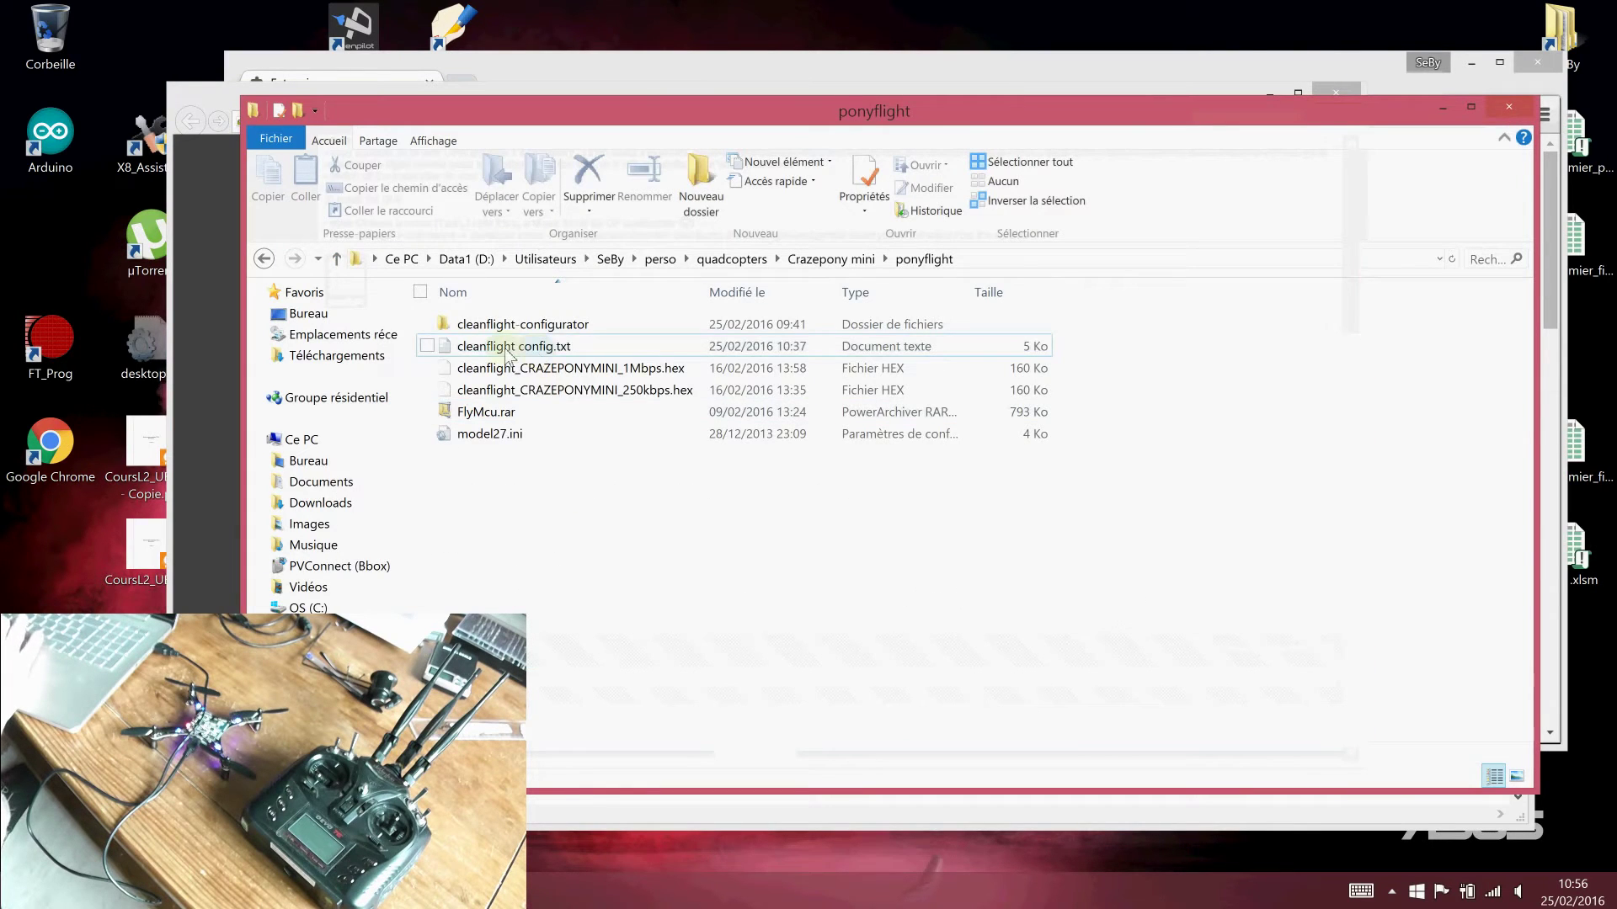
{"action": "double_click", "coordinate": [516, 346]}
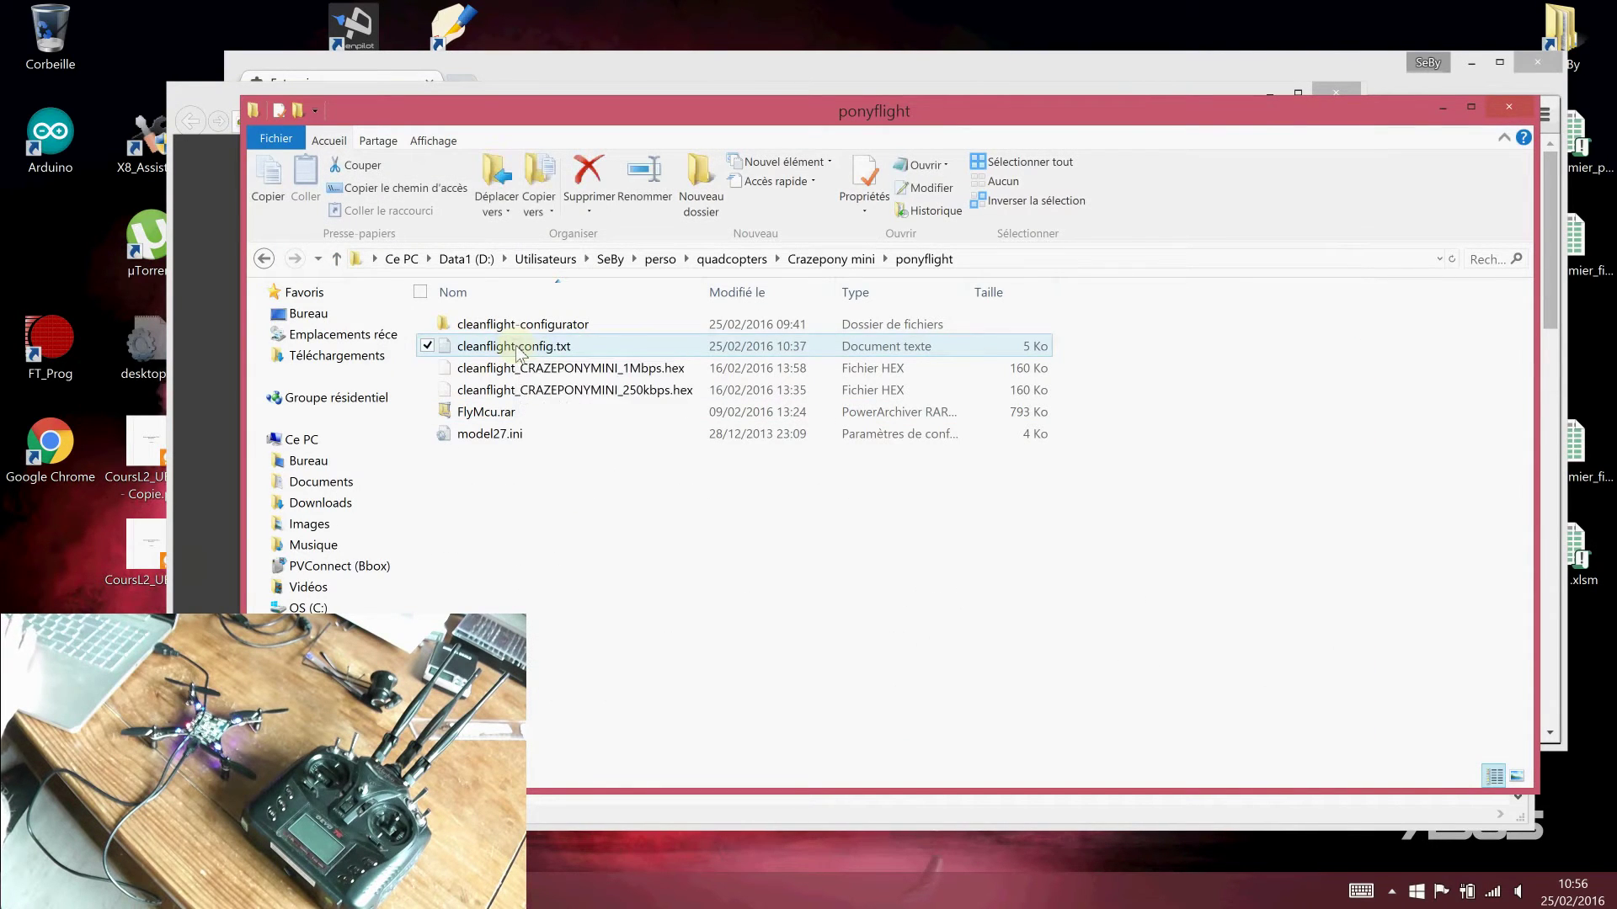
{"action": "left_click_drag", "start_coordinate": [451, 334], "coordinate": [723, 123]}
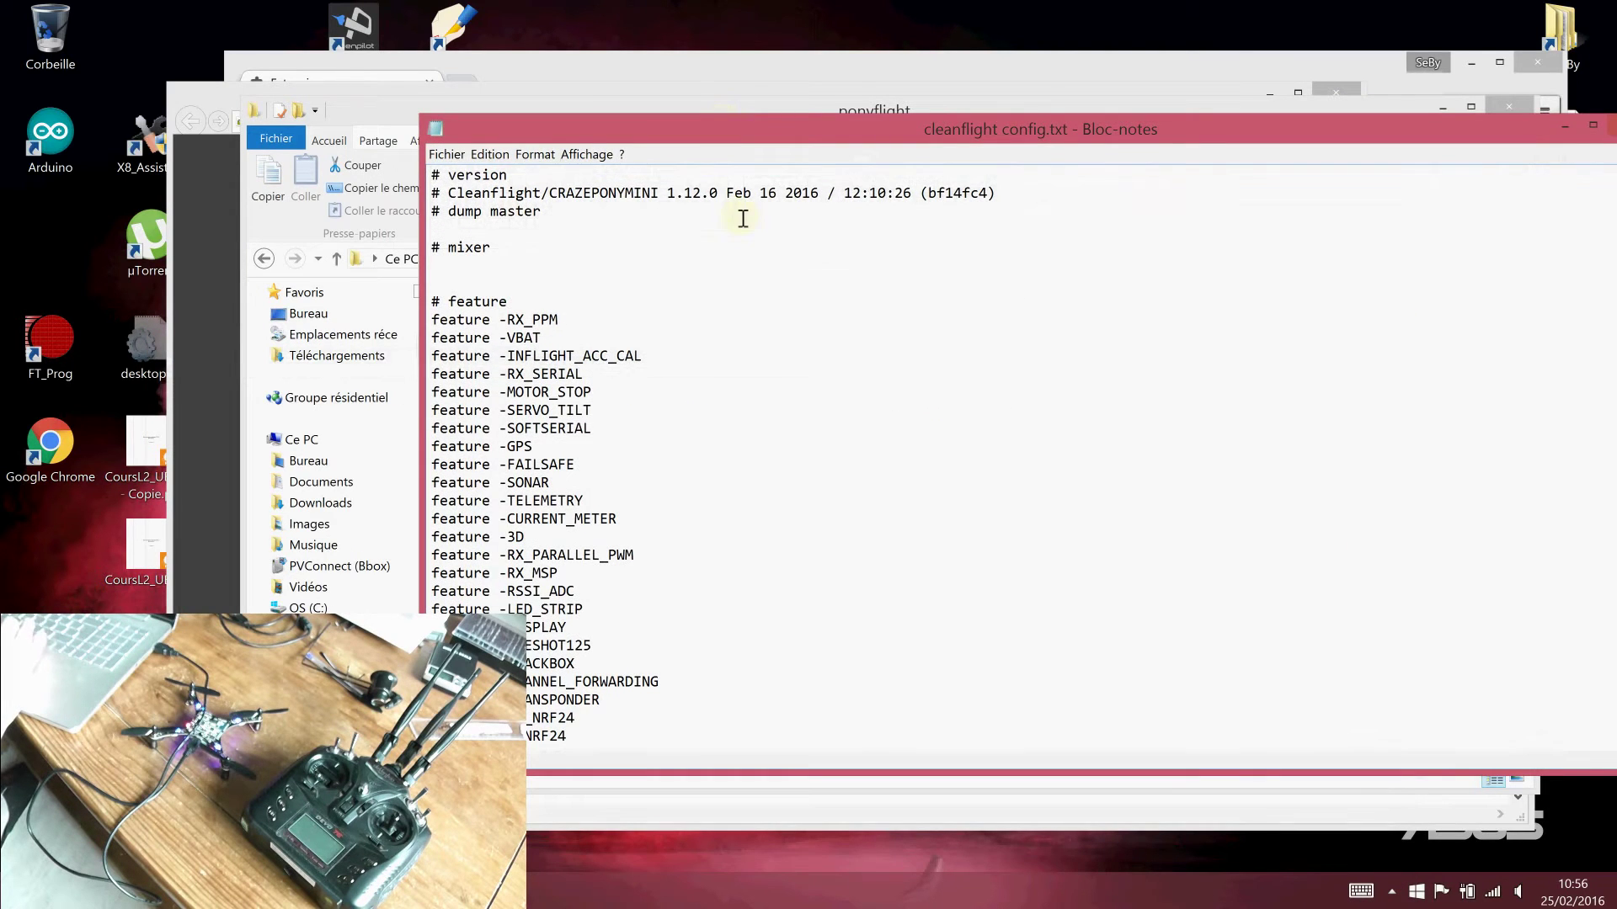
{"action": "key", "text": "ctrl+a"}
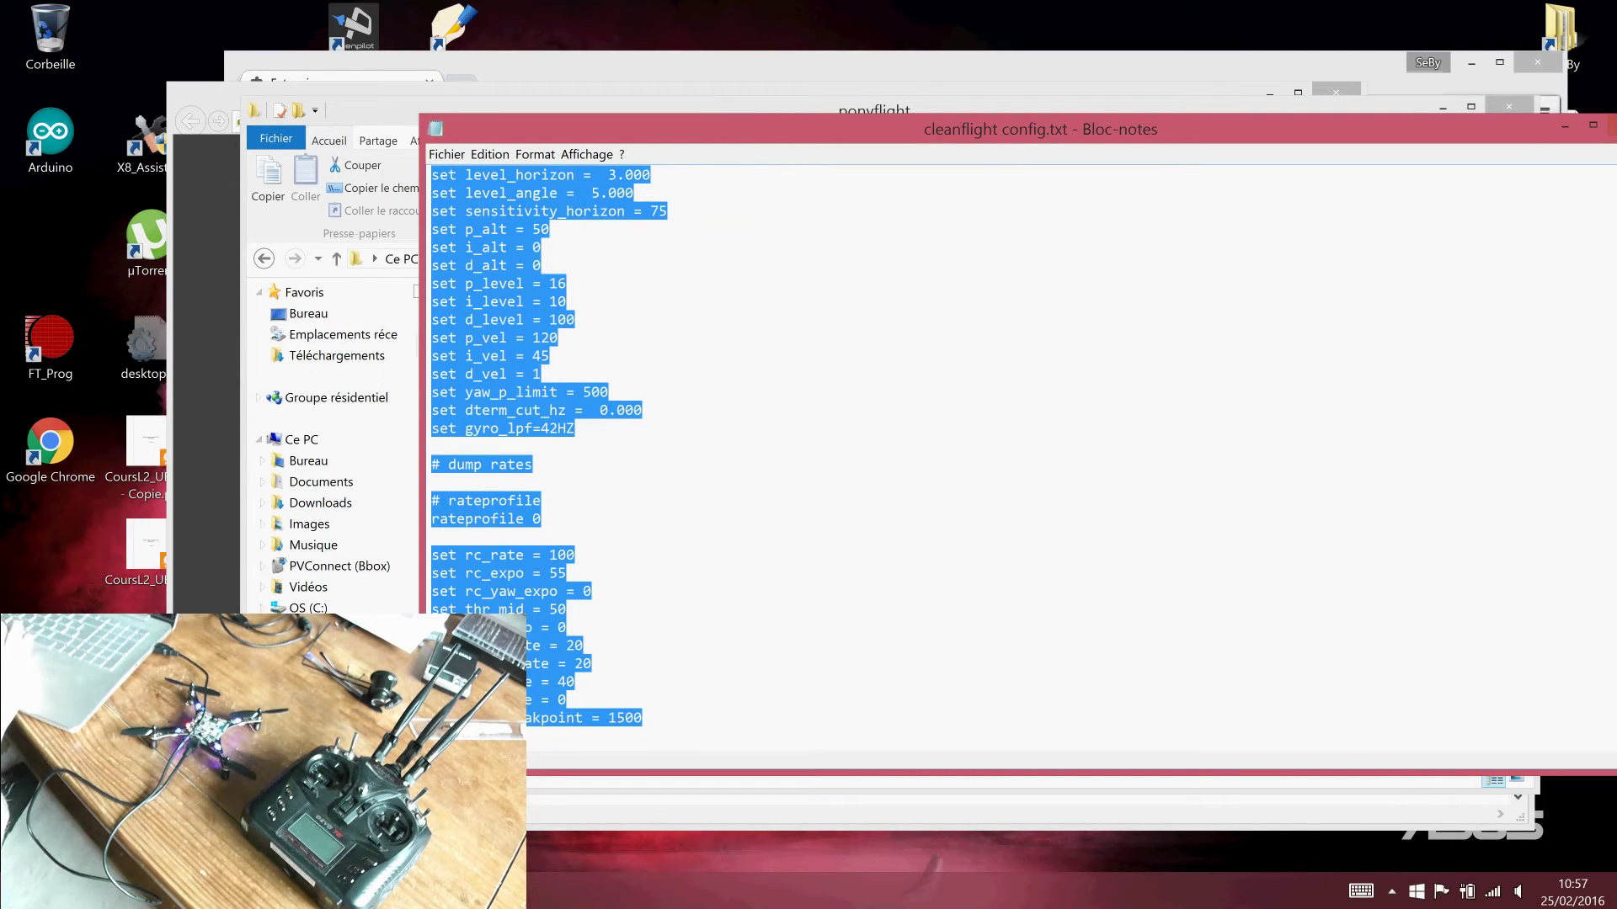
{"action": "key", "text": "alt+Tab"}
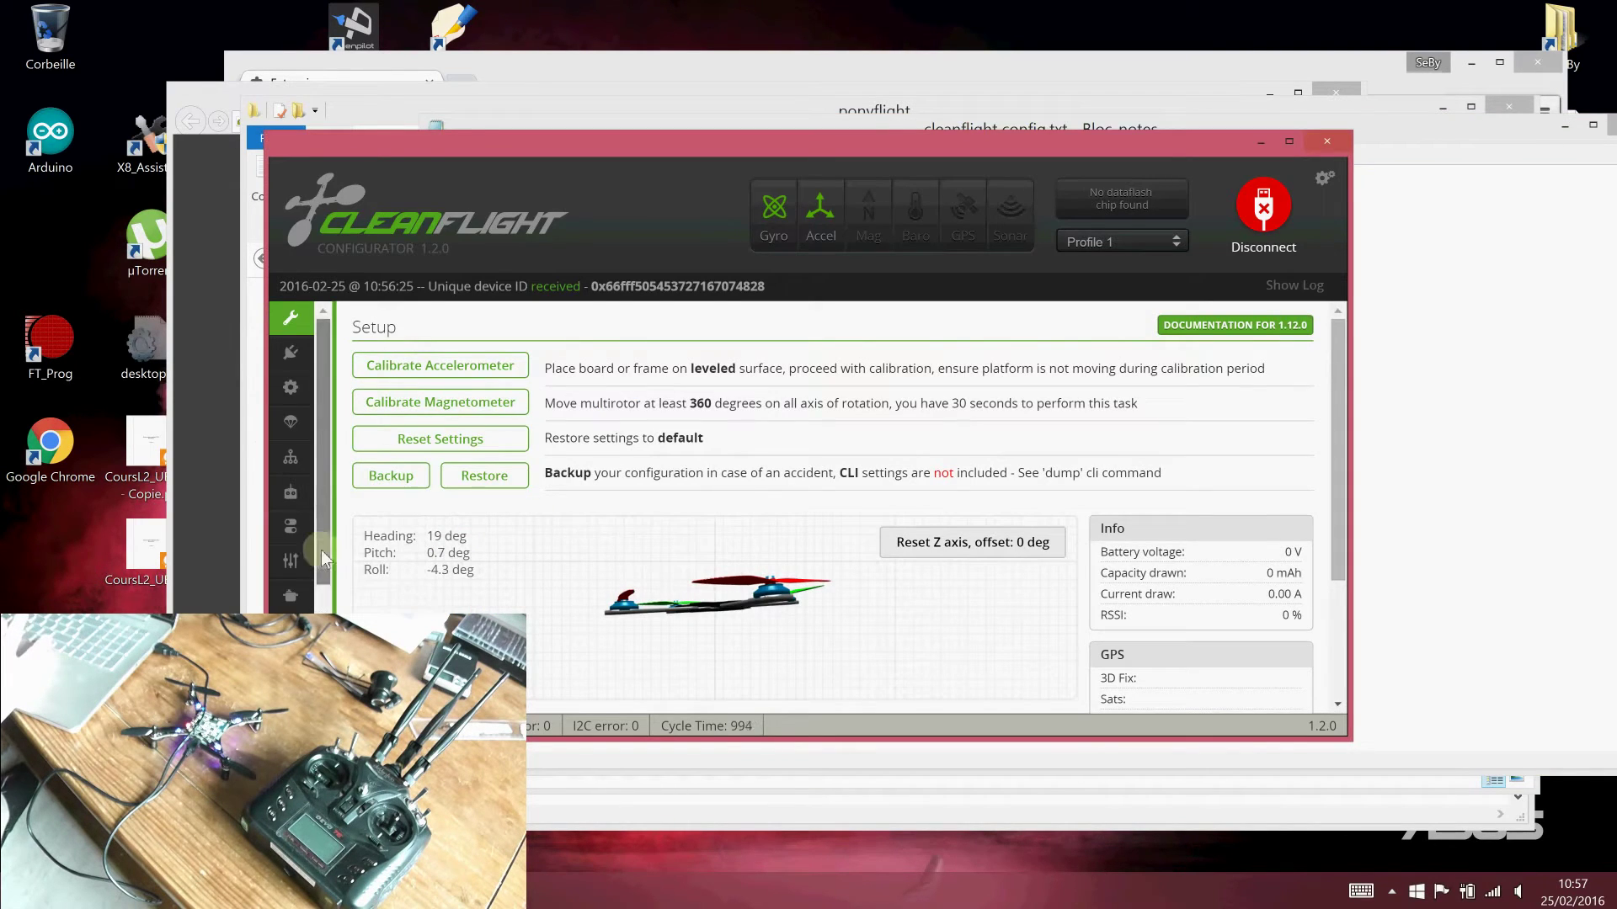
Paste the copied configuration into the CLI and run it
{"action": "left_click", "coordinate": [321, 549]}
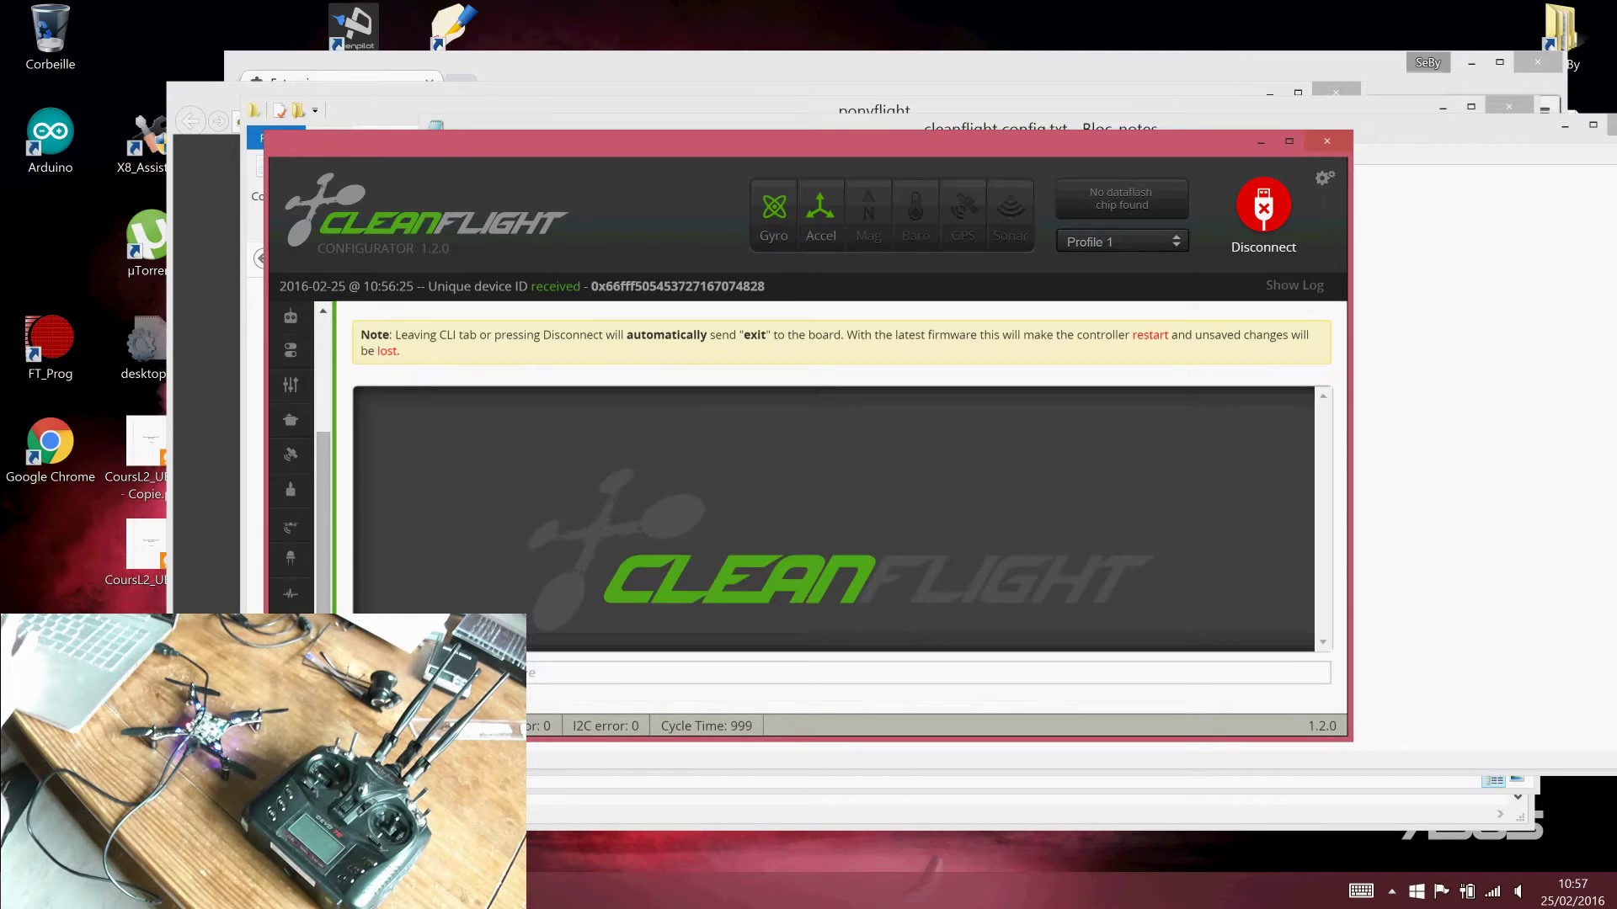
{"action": "left_click", "coordinate": [290, 658]}
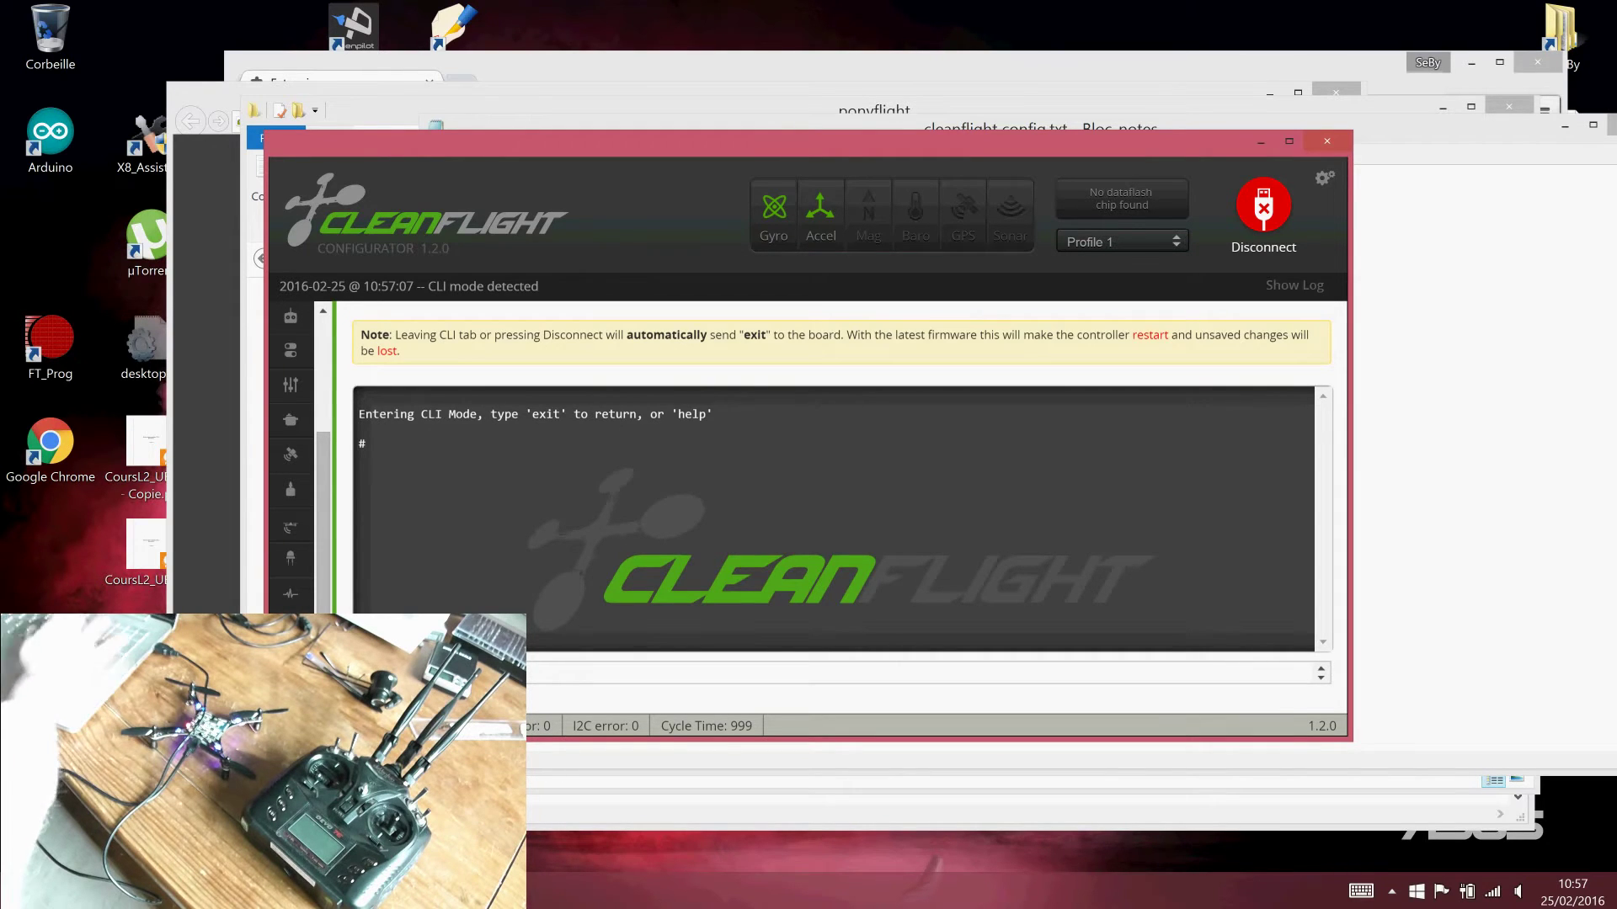
{"action": "key", "text": "ctrl+v"}
{"action": "key", "text": "Return"}
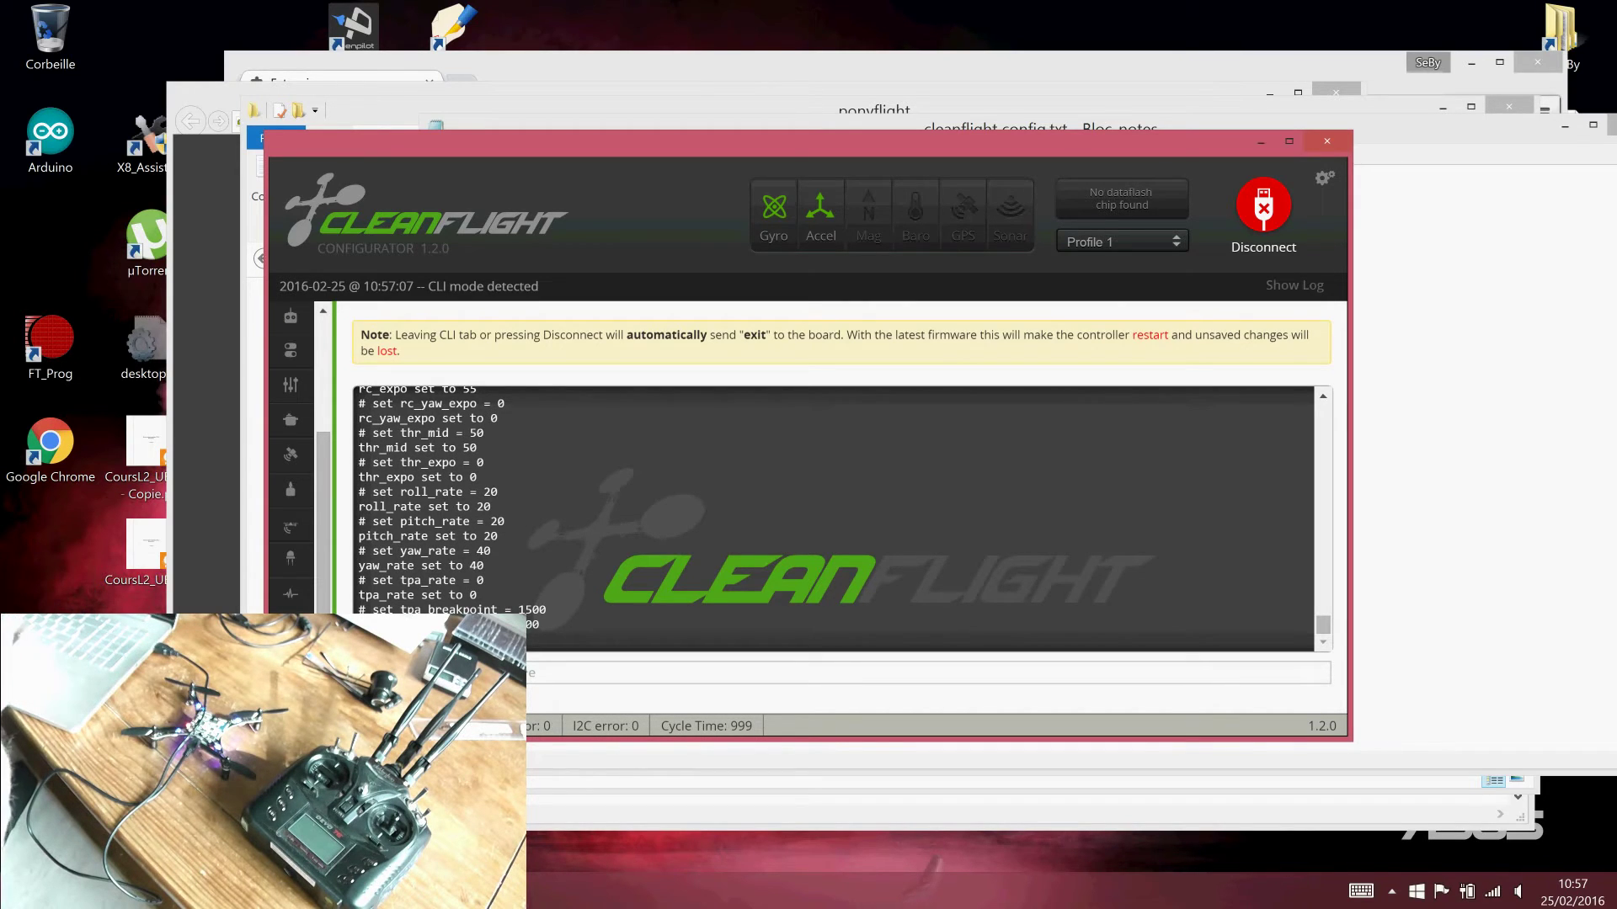
Copy 'set gyro_lpf=42HZ' from the forum post and return to the configurator
{"action": "left_click", "coordinate": [216, 96]}
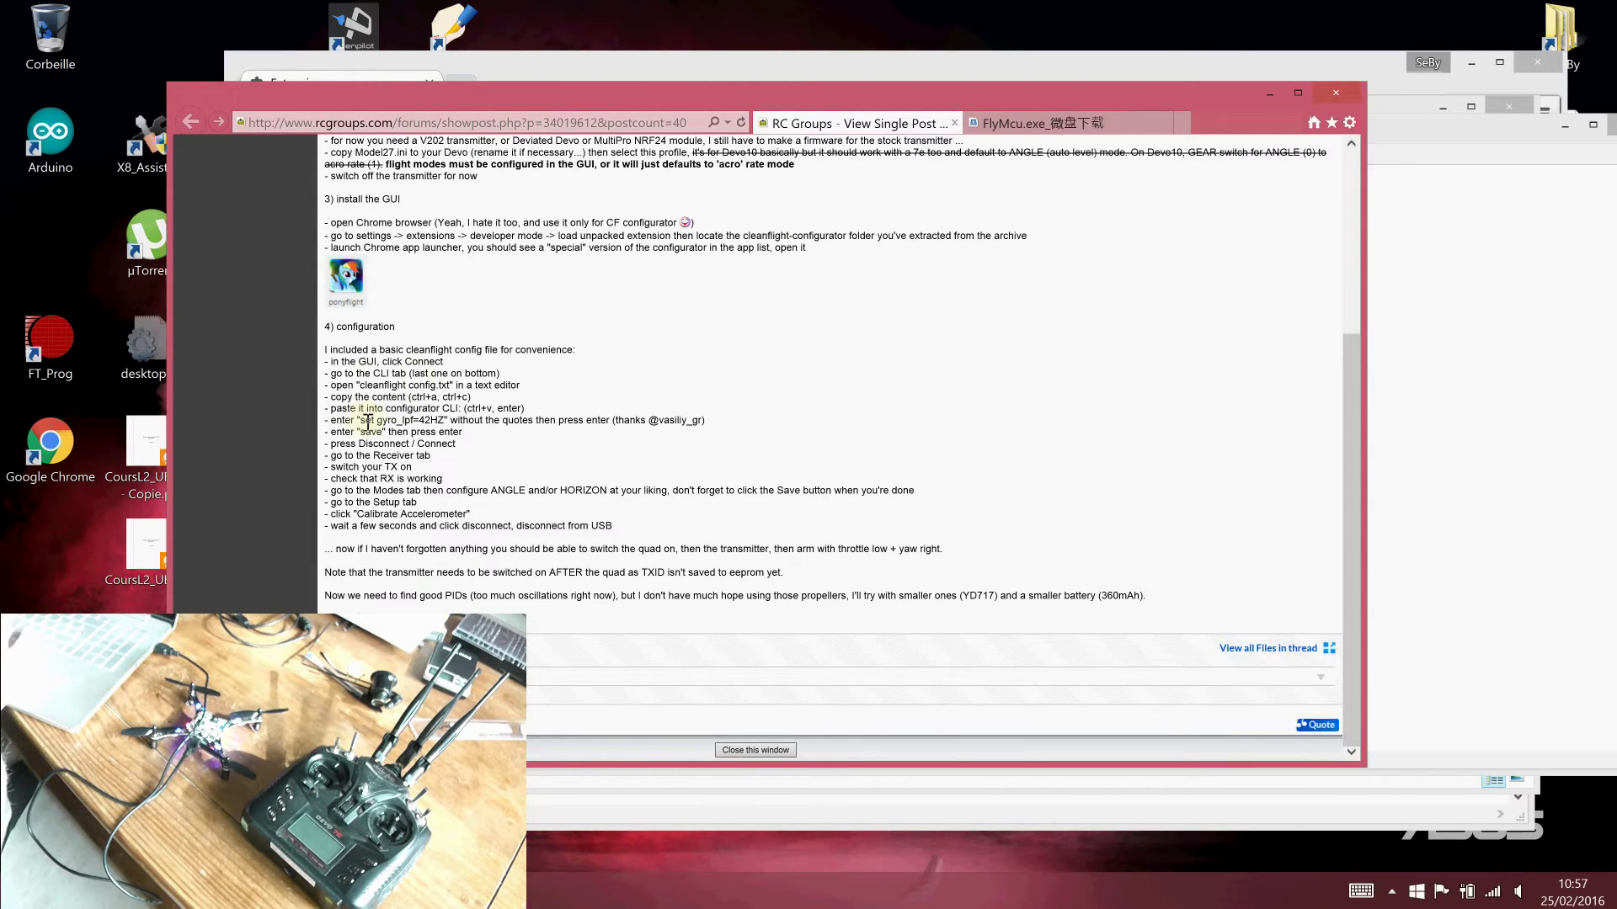
{"action": "left_click_drag", "start_coordinate": [359, 421], "coordinate": [416, 421]}
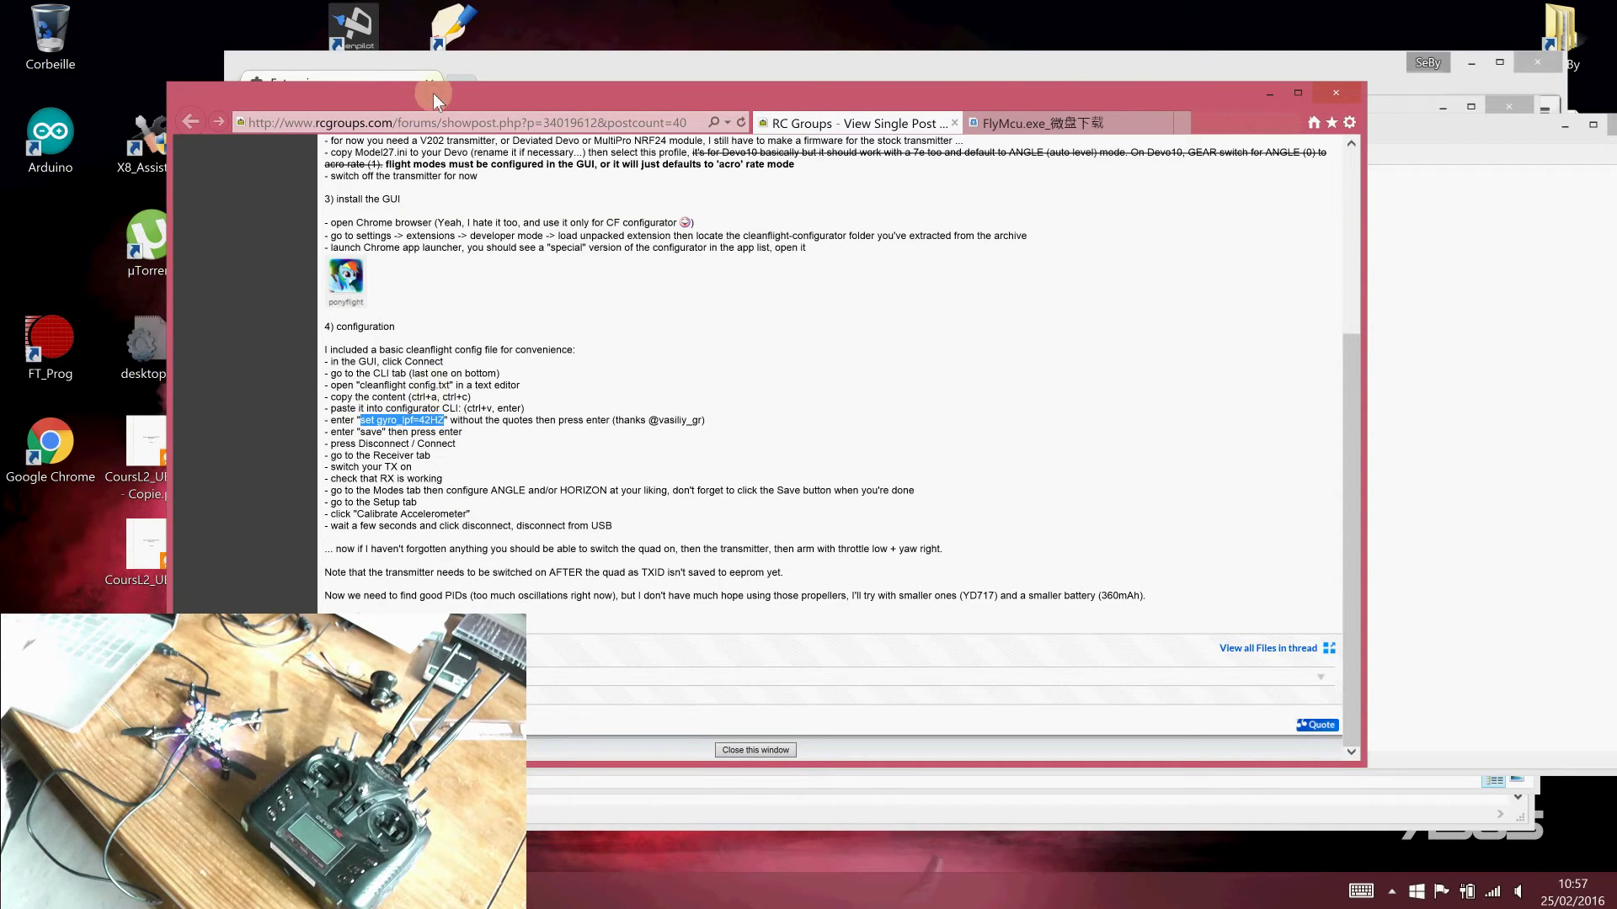
{"action": "left_click_drag", "start_coordinate": [437, 89], "coordinate": [870, 138]}
{"action": "left_click", "coordinate": [869, 137]}
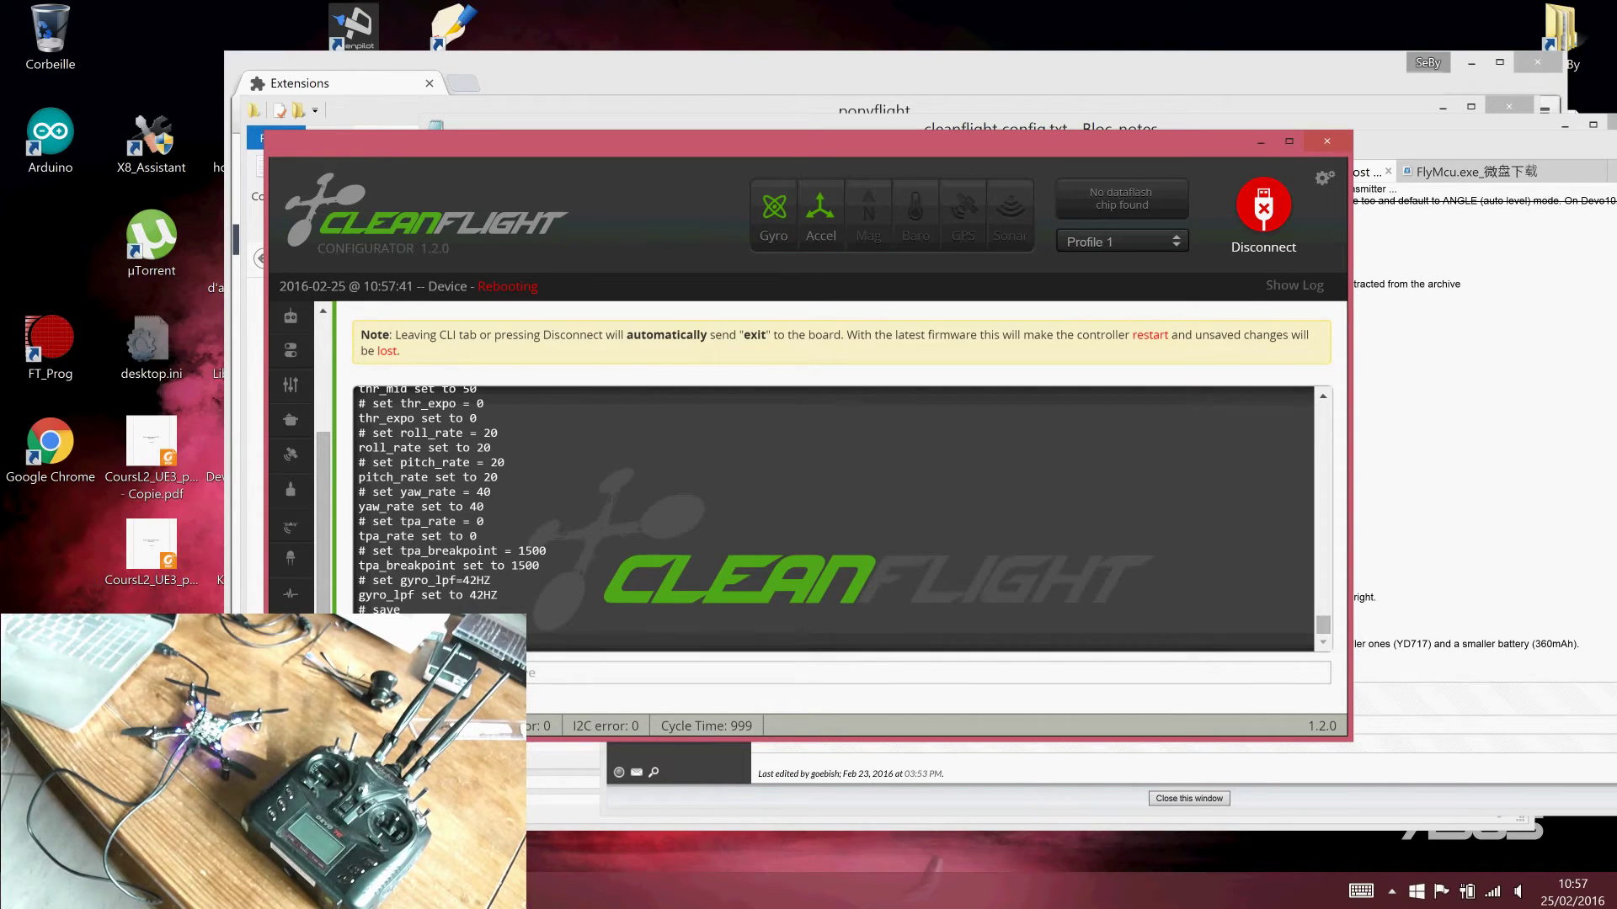
Reconnect the board and check Receiver bars: Roll, Pitch, Yaw near 1498, Throttle 1000
{"action": "left_click", "coordinate": [1250, 226]}
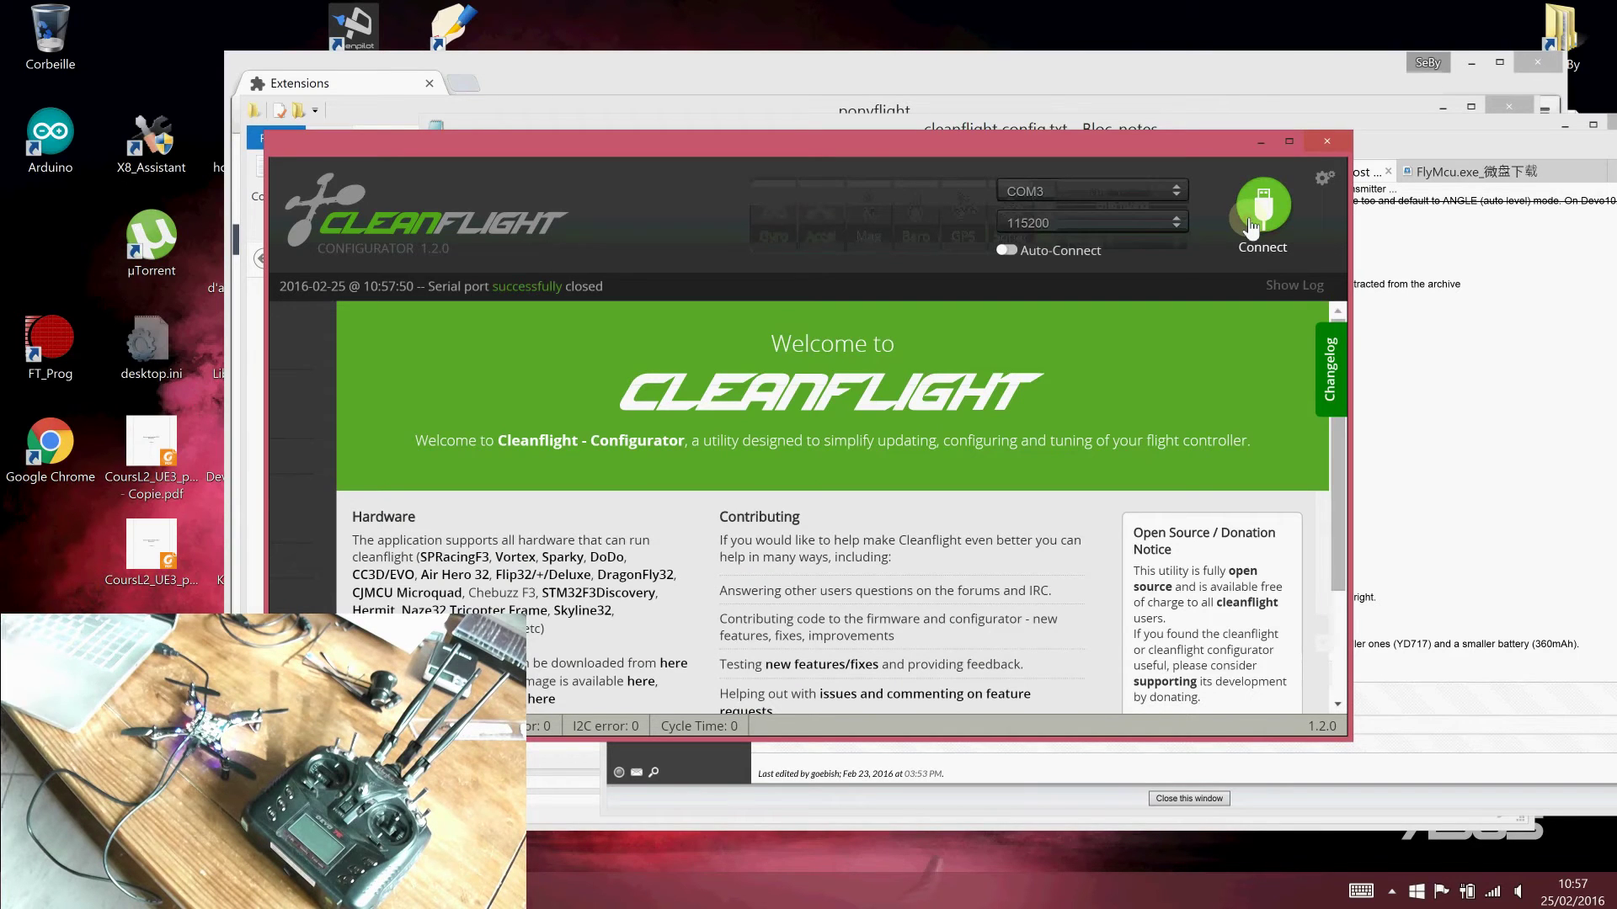
{"action": "left_click", "coordinate": [1251, 226]}
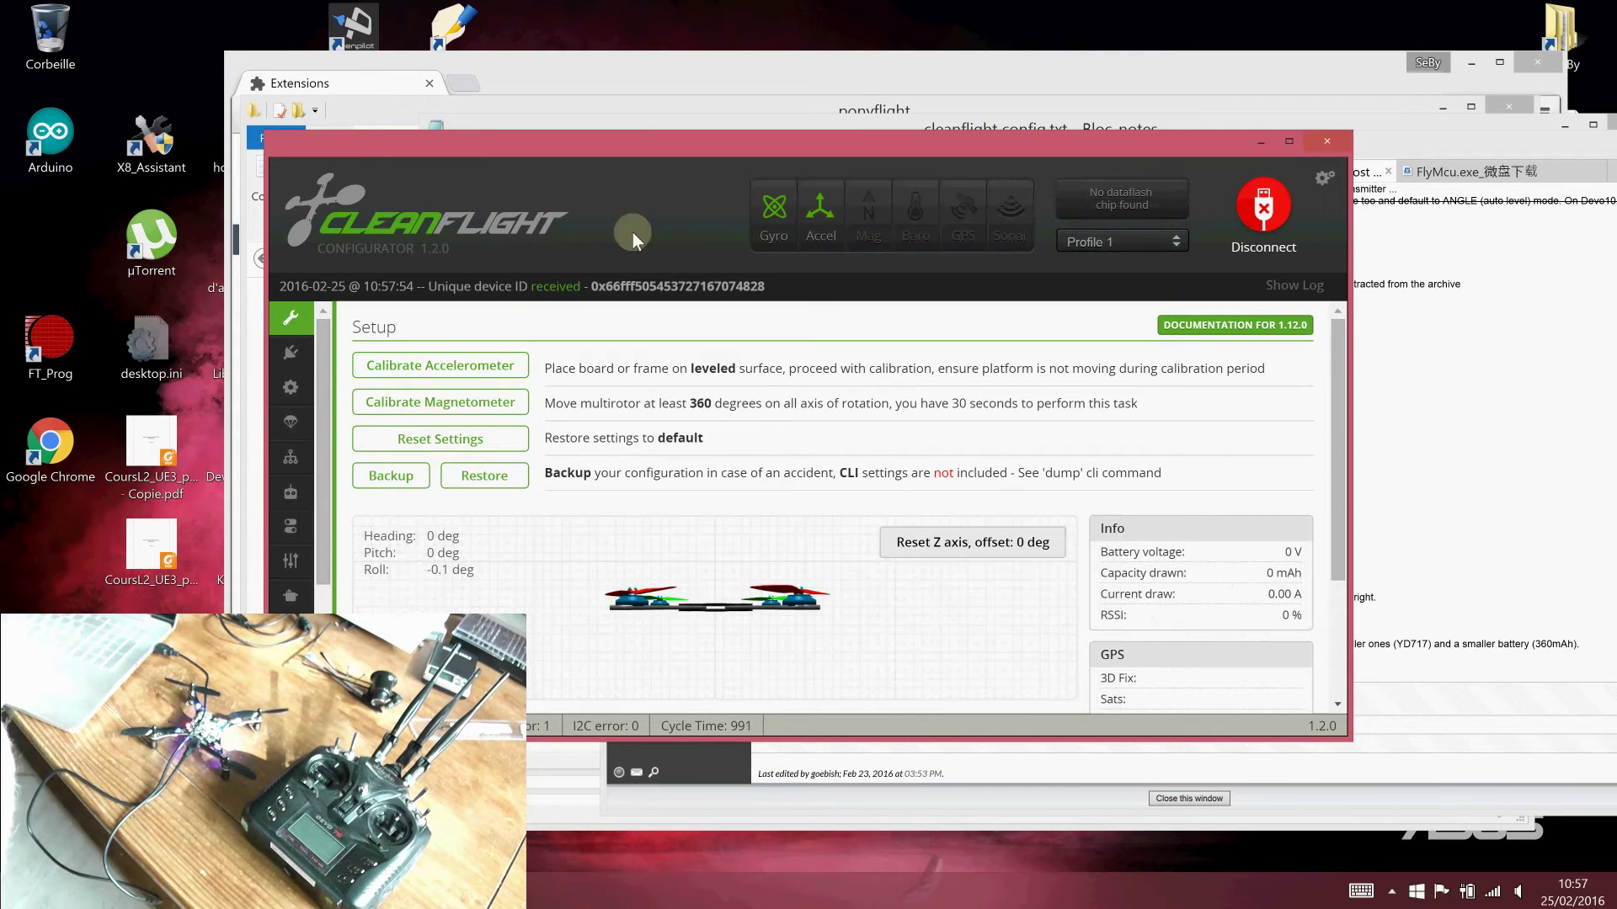
{"action": "left_click", "coordinate": [291, 395]}
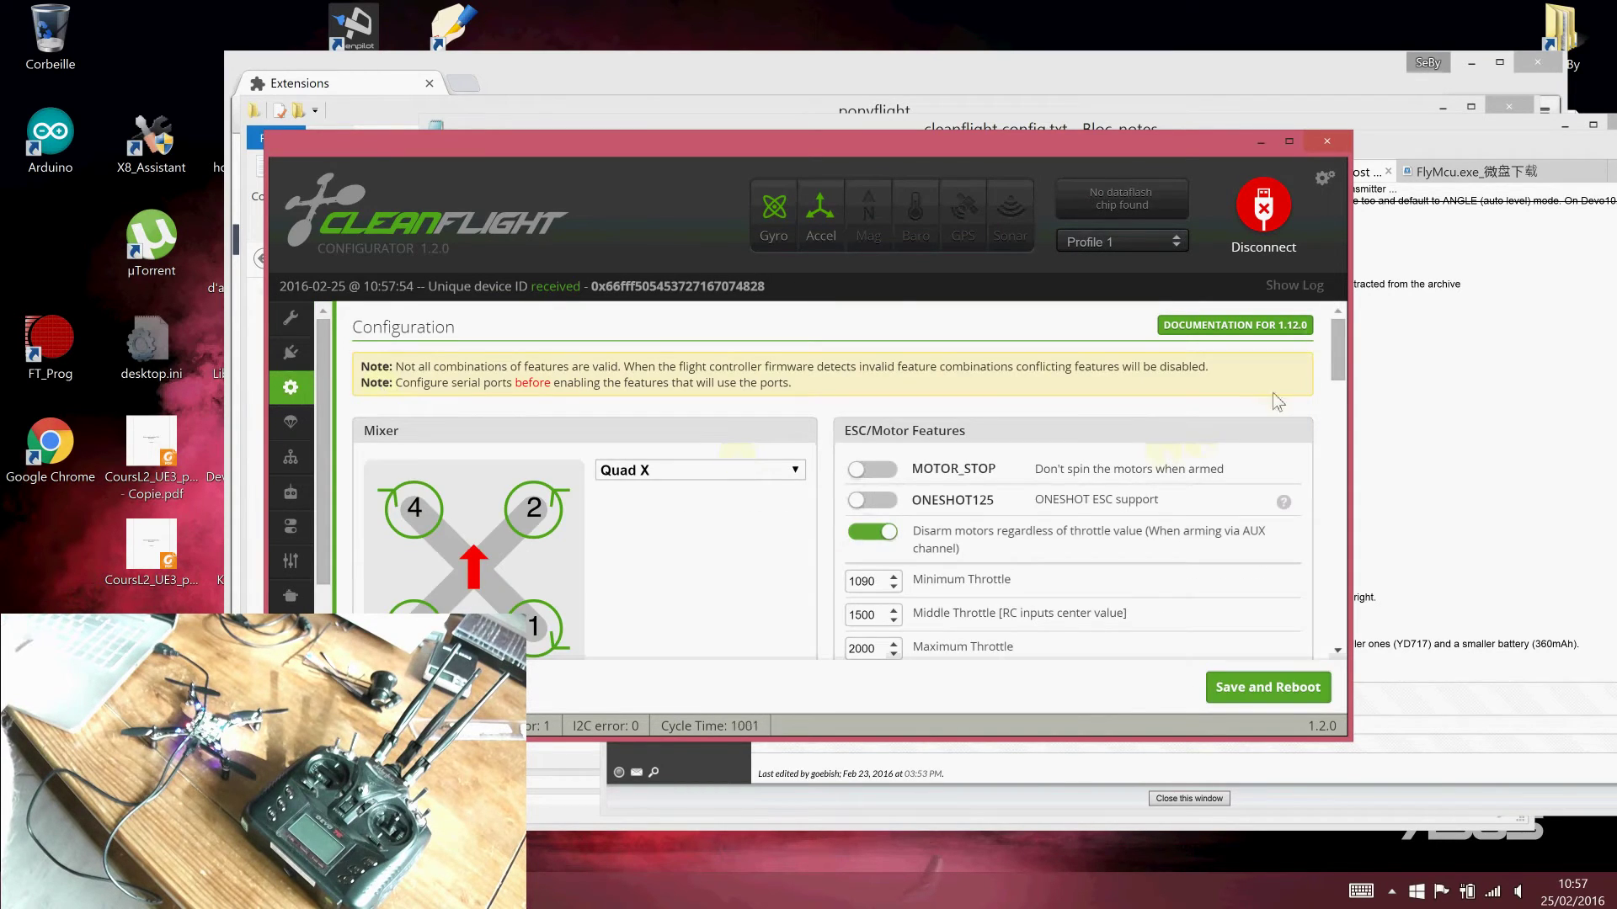
{"action": "left_click_drag", "start_coordinate": [1334, 341], "coordinate": [1327, 430]}
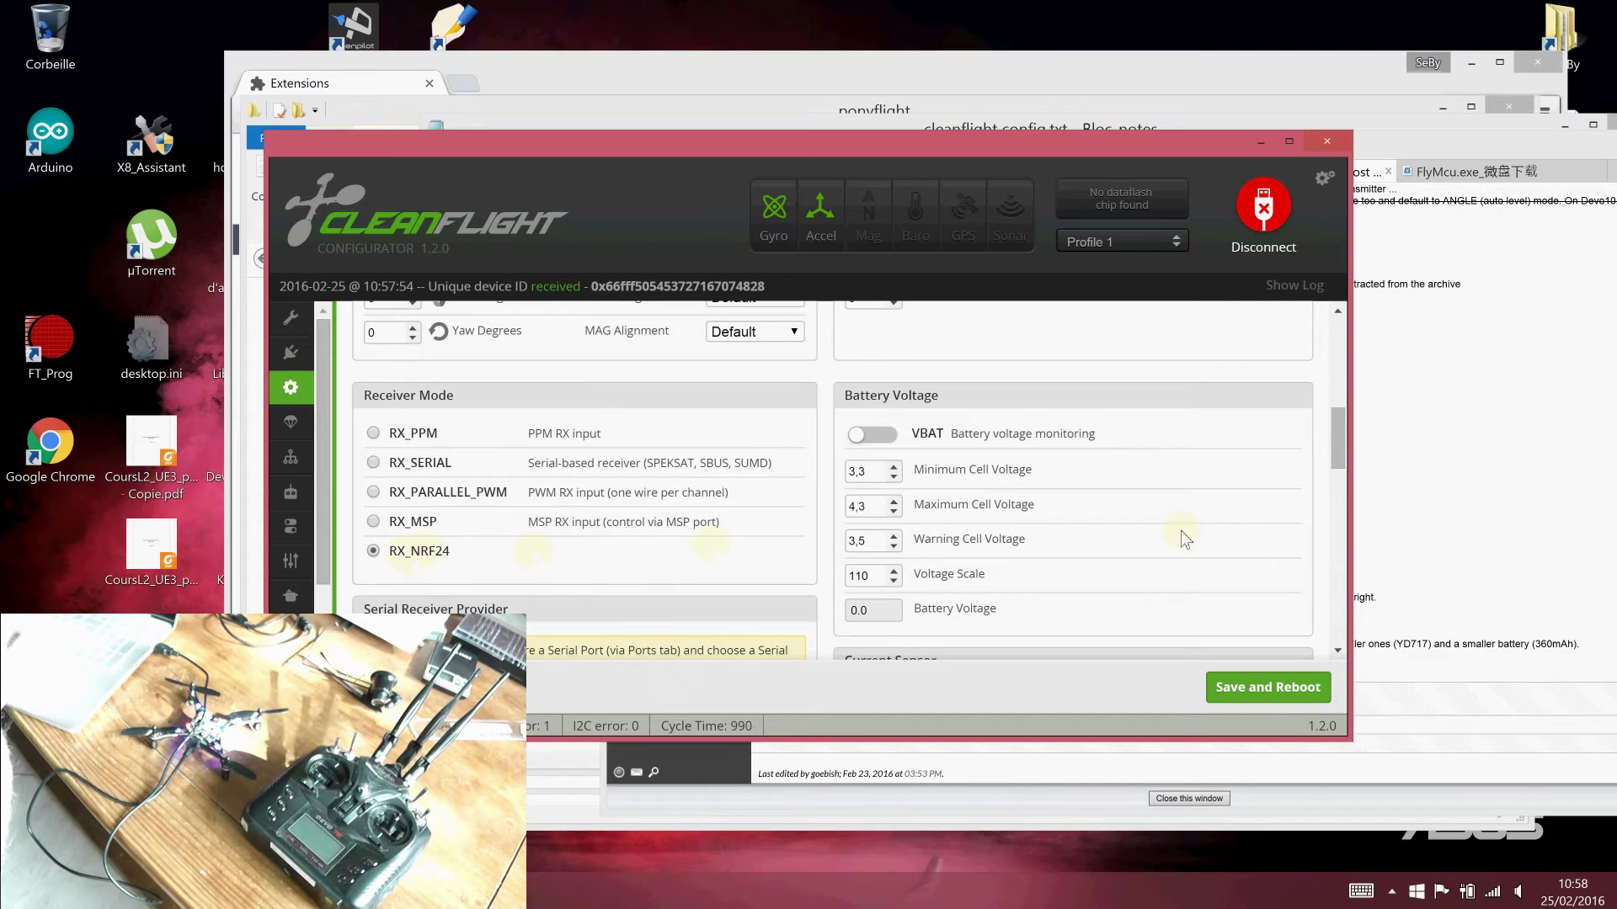
{"action": "mouse_move", "coordinate": [1340, 438]}
{"action": "left_mouse_down"}
{"action": "mouse_move", "coordinate": [1332, 501]}
{"action": "mouse_move", "coordinate": [1330, 483]}
{"action": "left_mouse_up"}
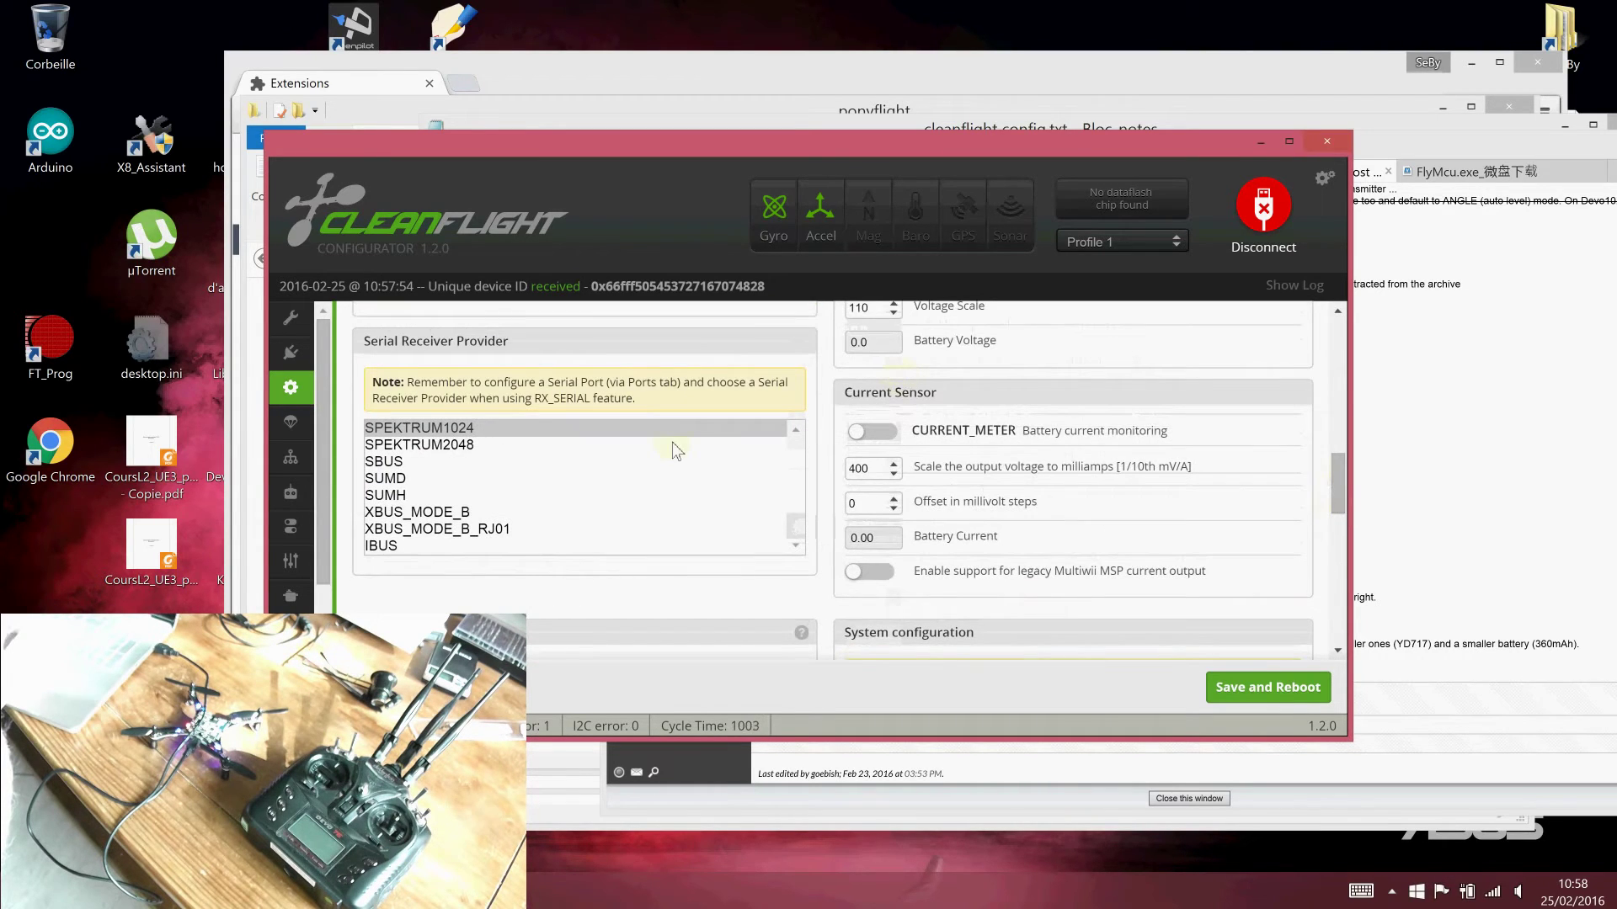
{"action": "left_click", "coordinate": [299, 505]}
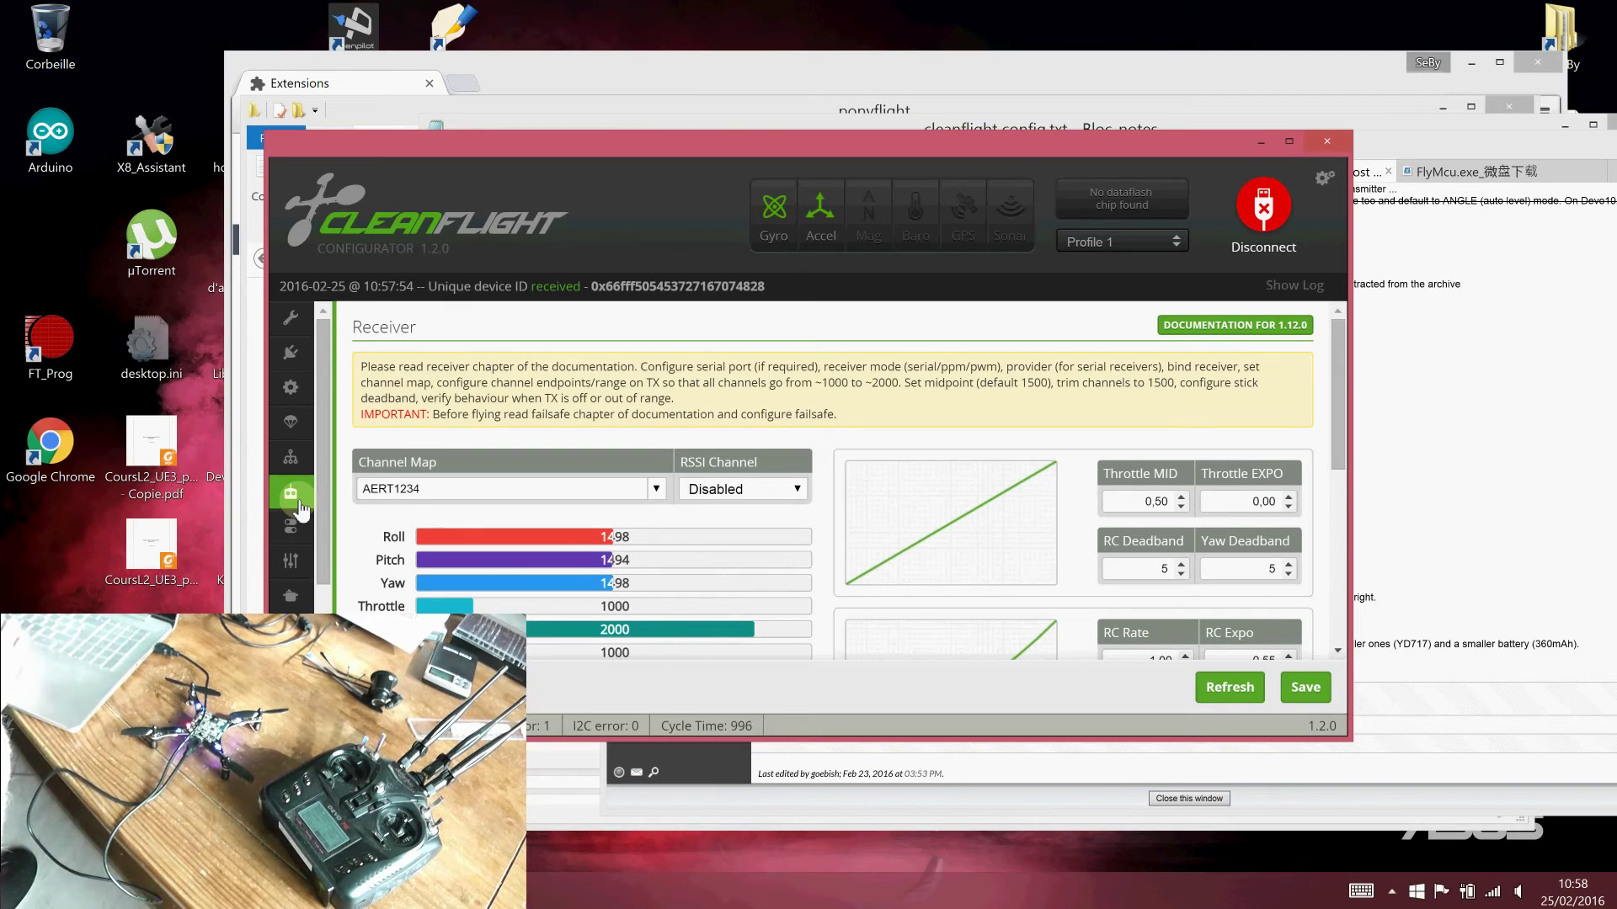
{"action": "left_click", "coordinate": [290, 460]}
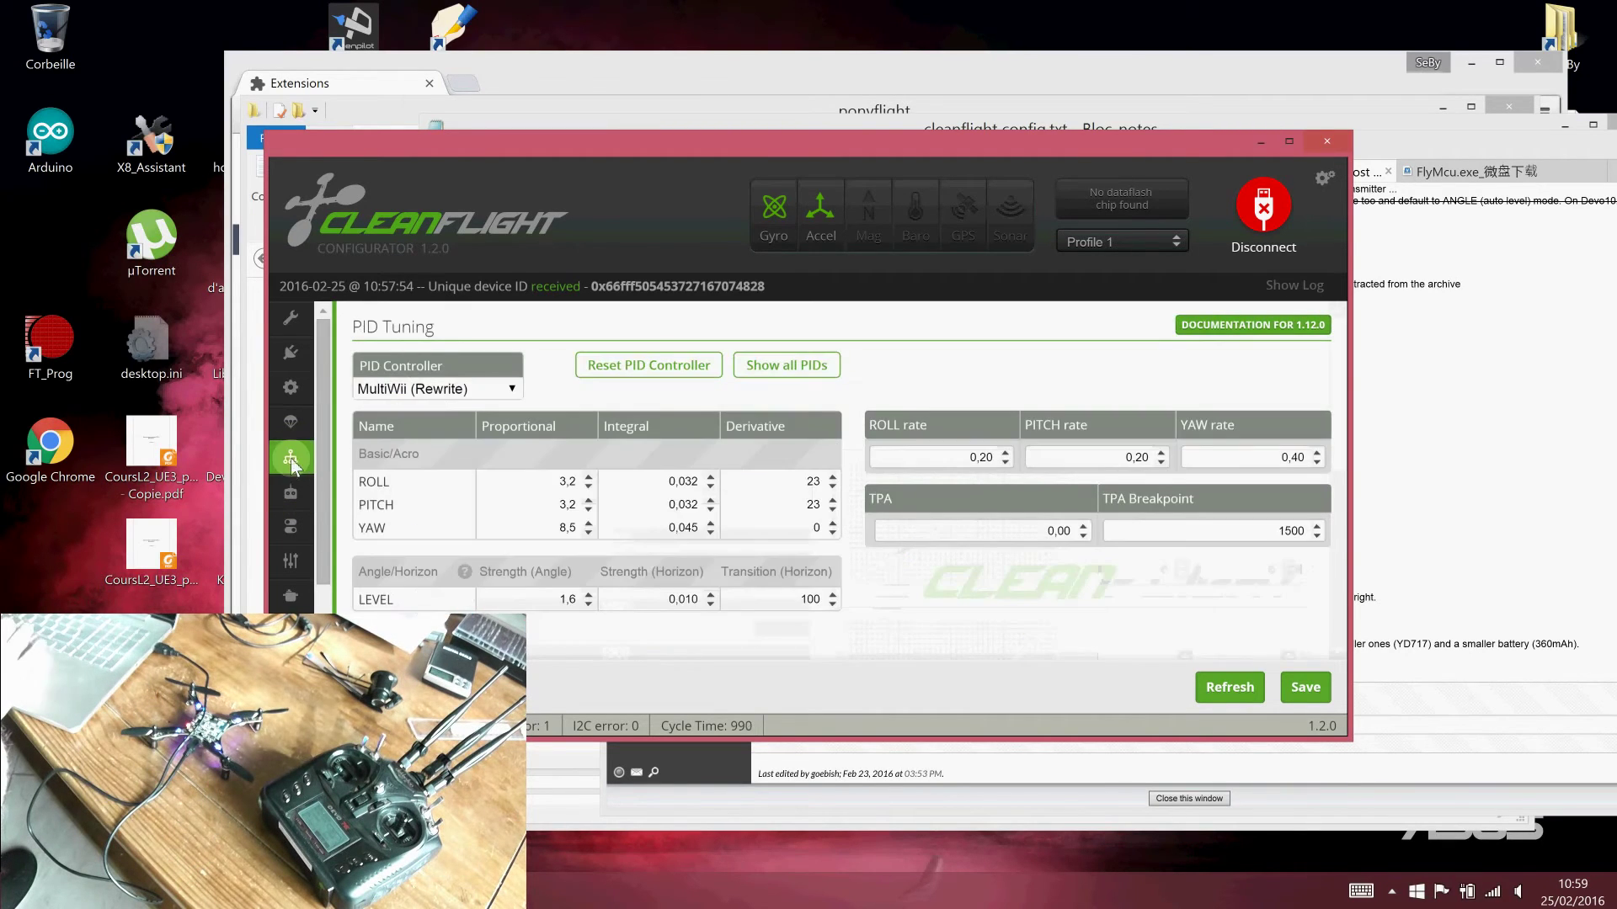
{"action": "left_click", "coordinate": [789, 368]}
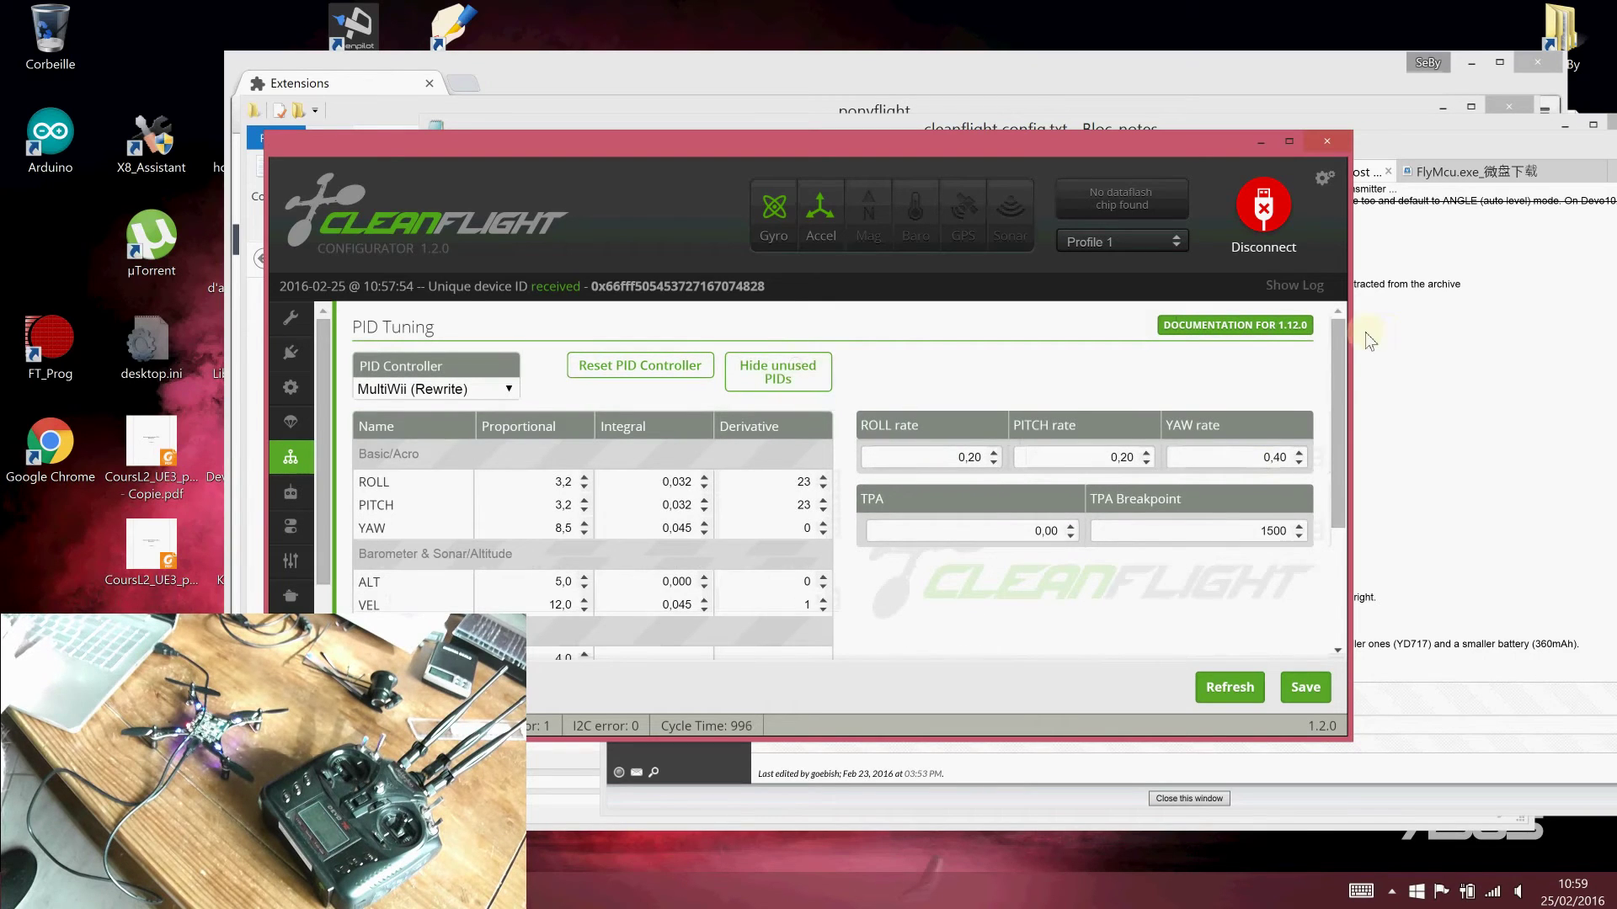
{"action": "scroll", "coordinate": [1340, 418], "scroll_direction": "down", "scroll_amount": 1}
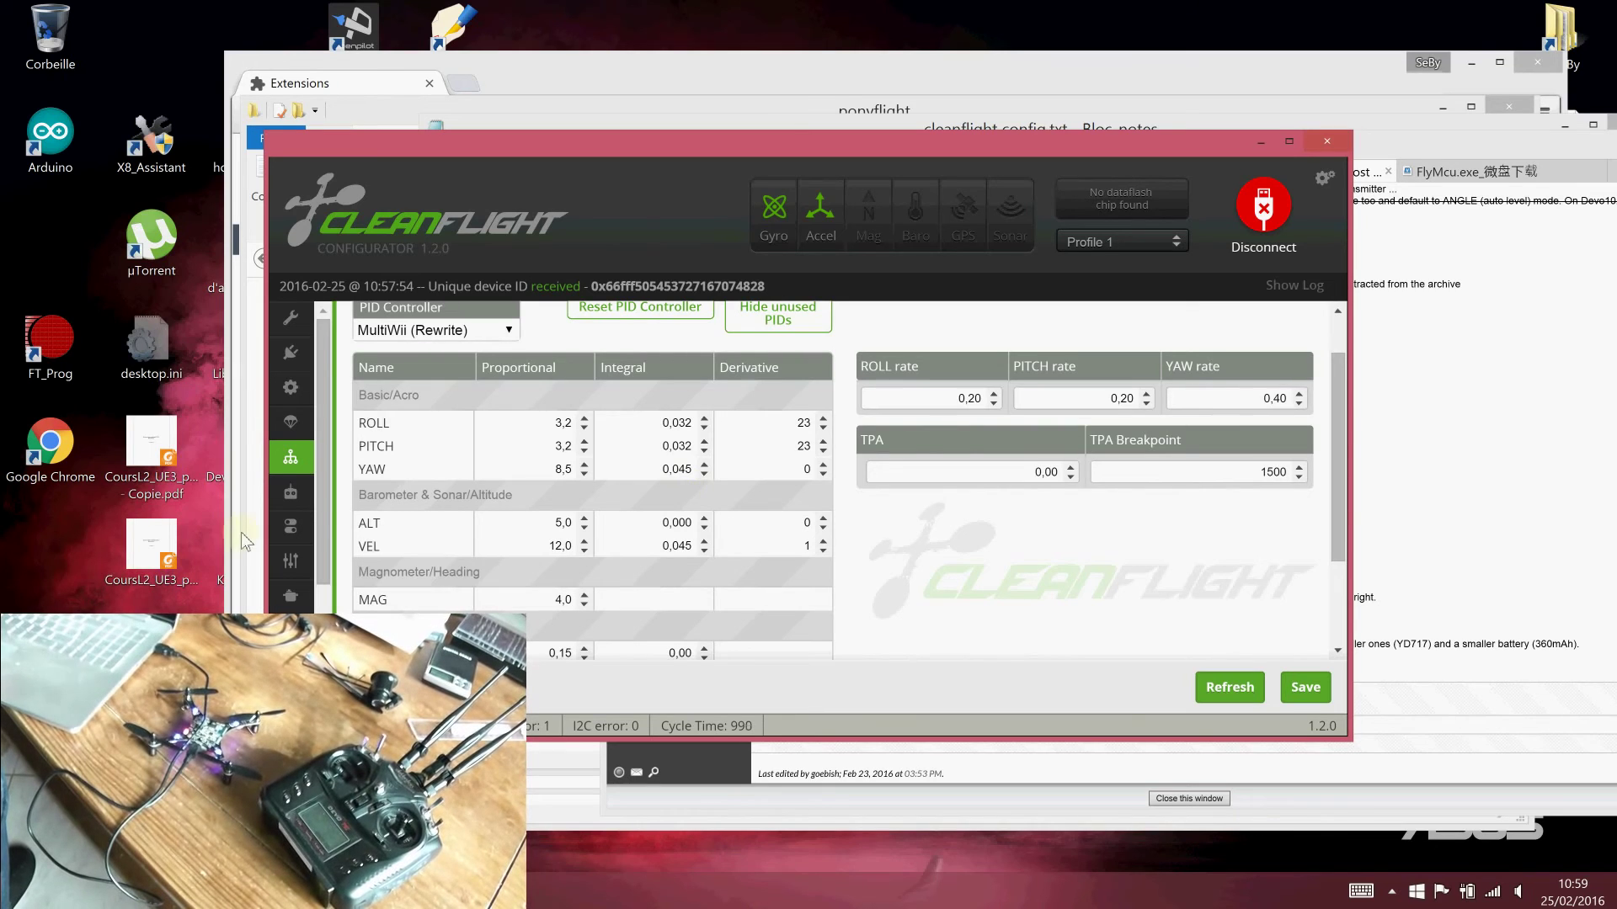
In Modes, add a HORIZON range on AUX 1 from 900 to 1000 and save
{"action": "left_click", "coordinate": [303, 502]}
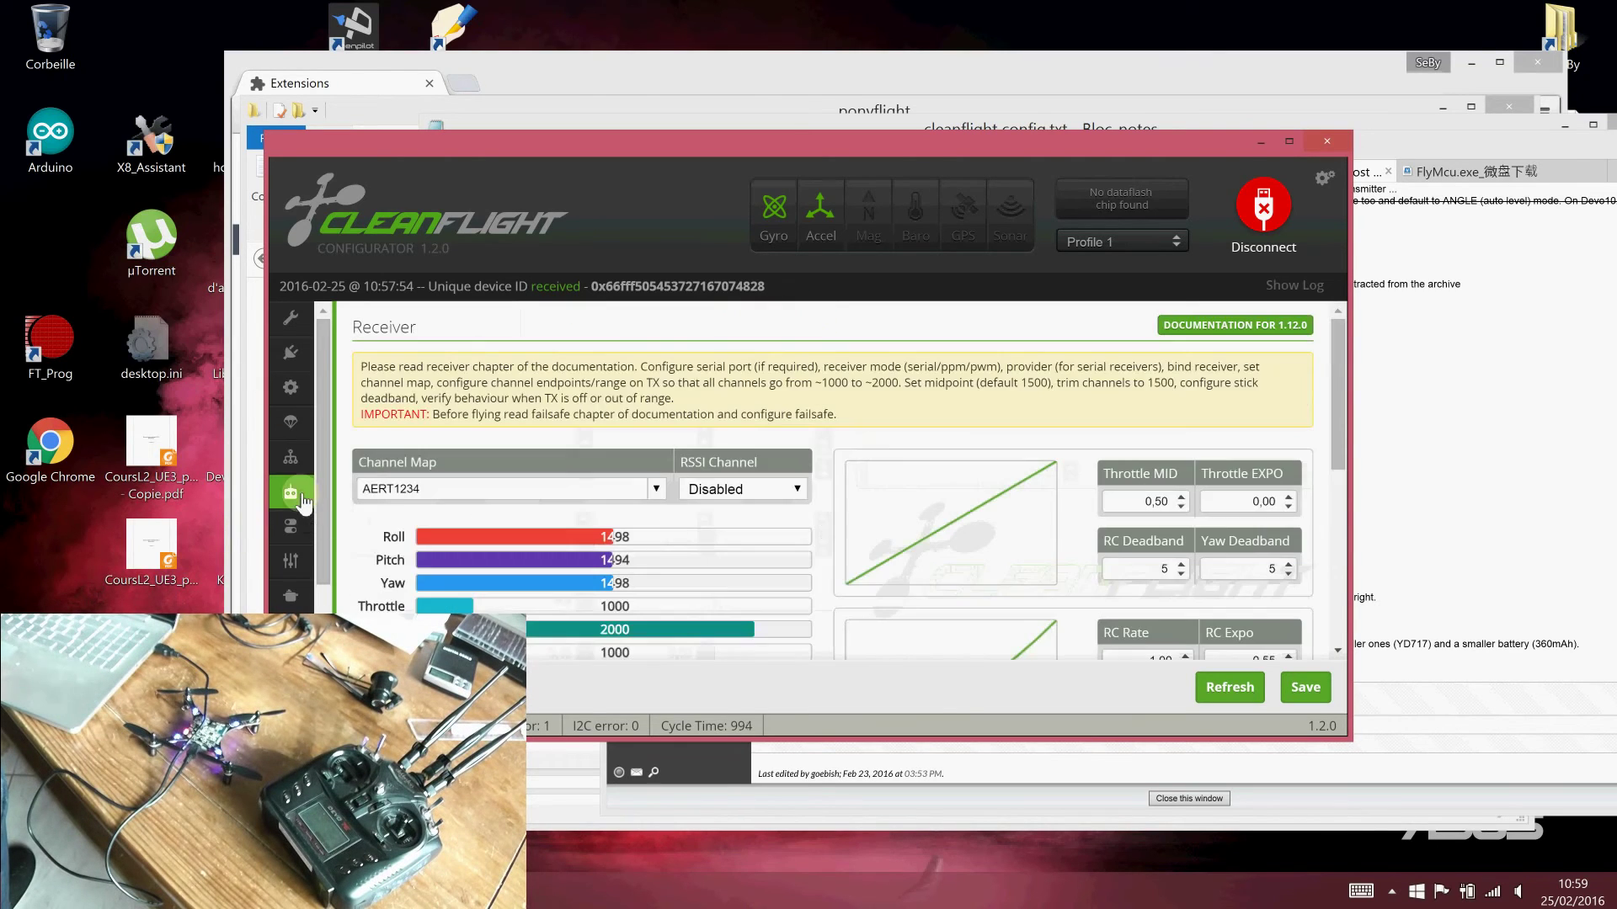
{"action": "left_click", "coordinate": [296, 528]}
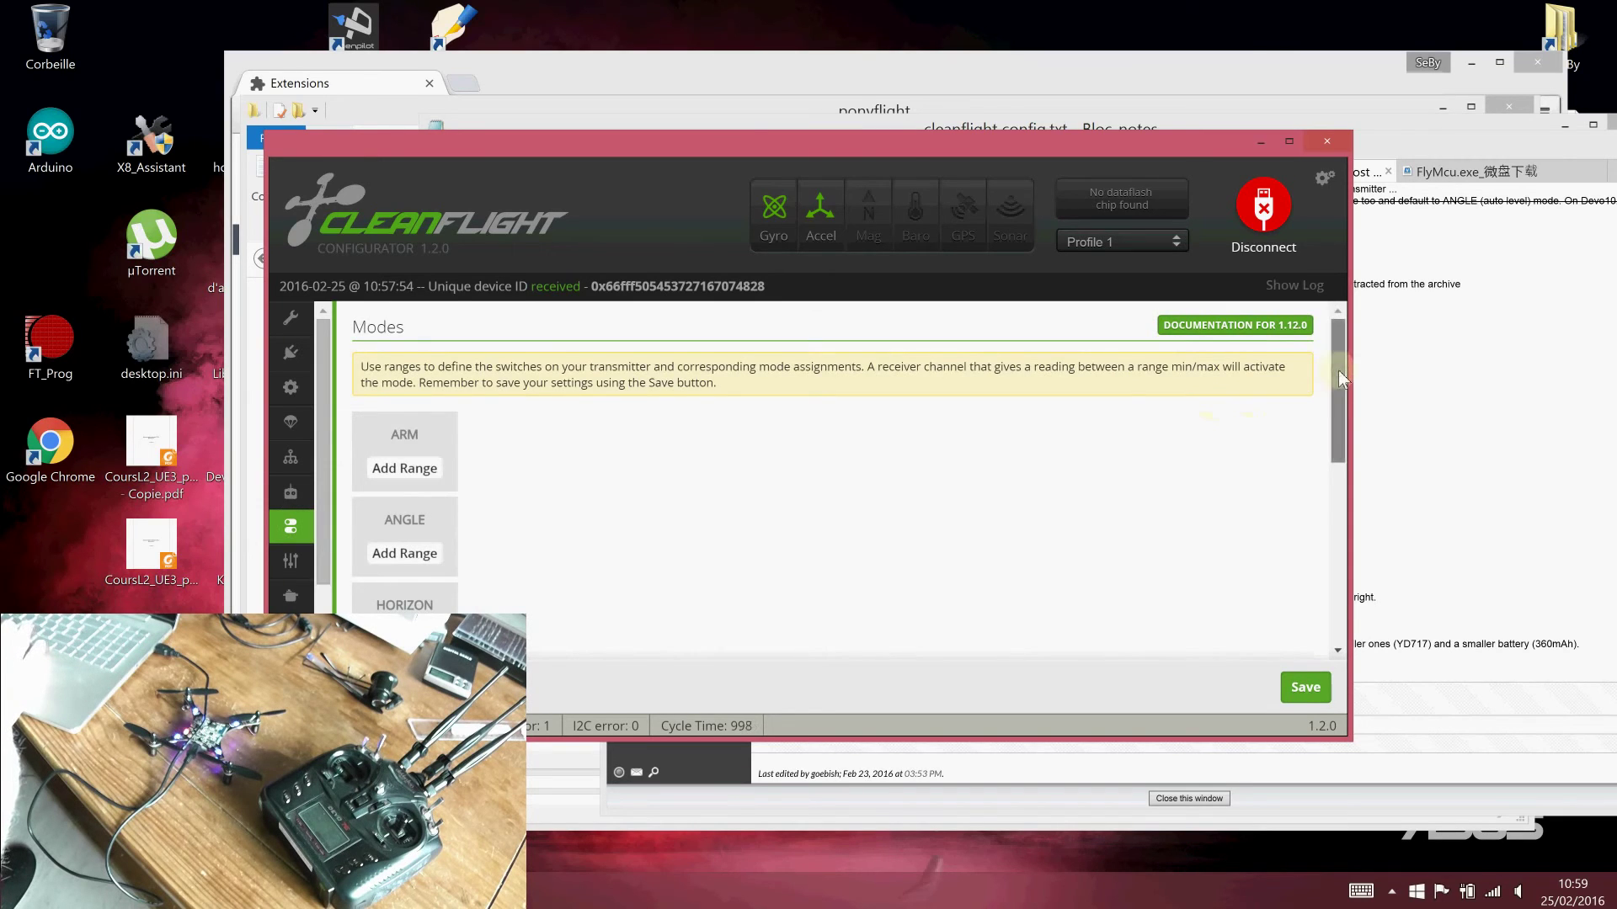
{"action": "mouse_move", "coordinate": [1337, 370]}
{"action": "left_mouse_down"}
{"action": "mouse_move", "coordinate": [1342, 442]}
{"action": "mouse_move", "coordinate": [1336, 404]}
{"action": "left_mouse_up"}
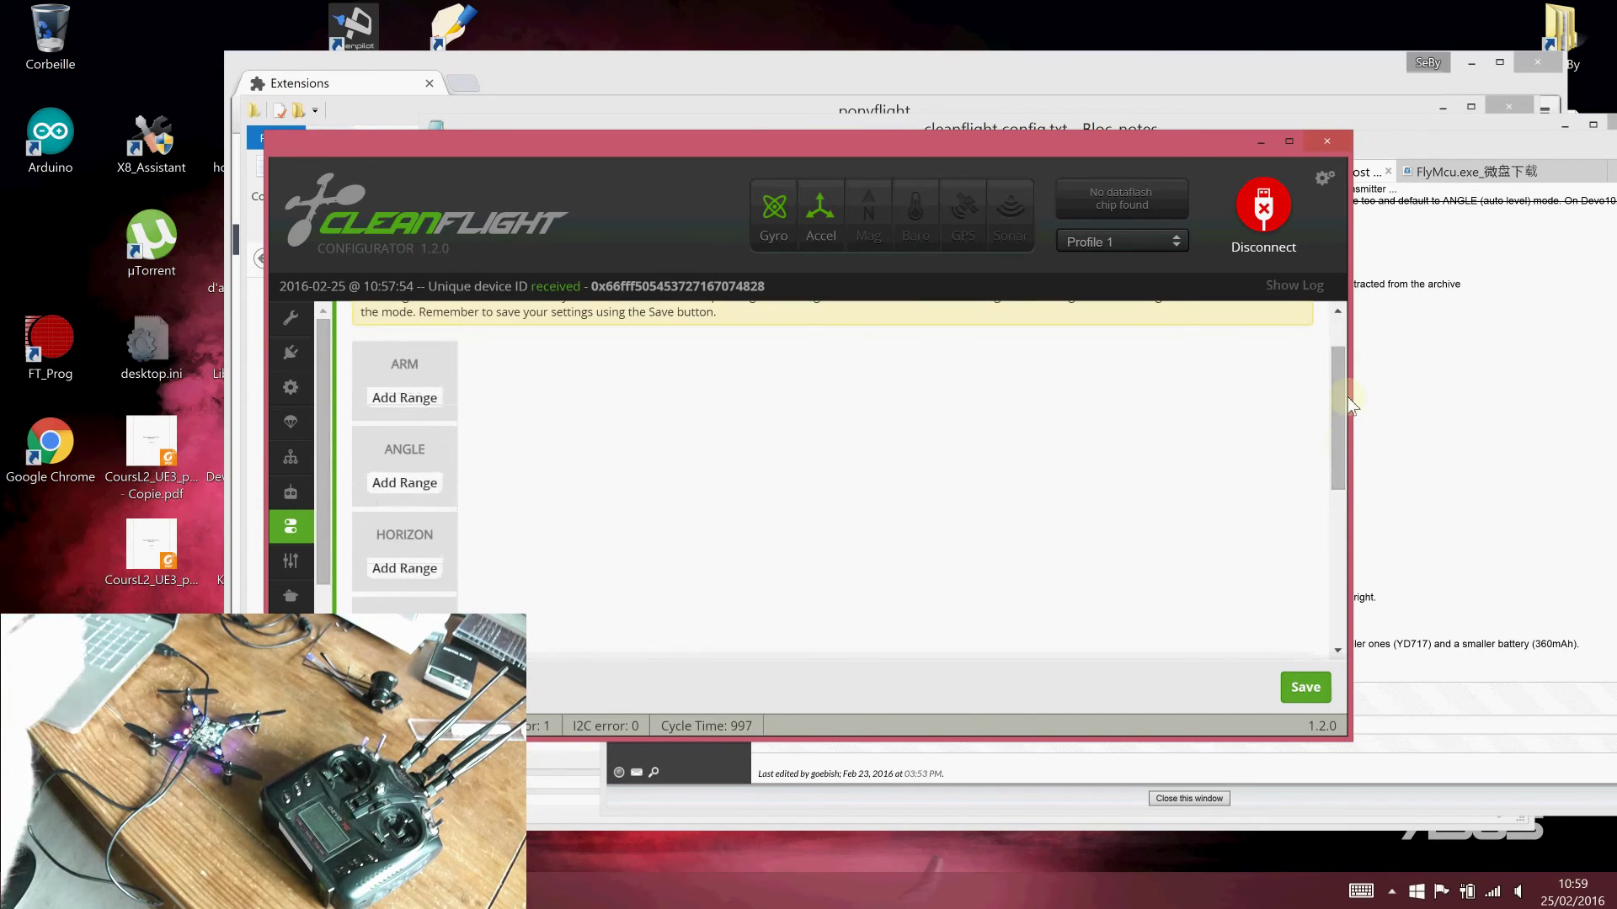
{"action": "left_click", "coordinate": [401, 571]}
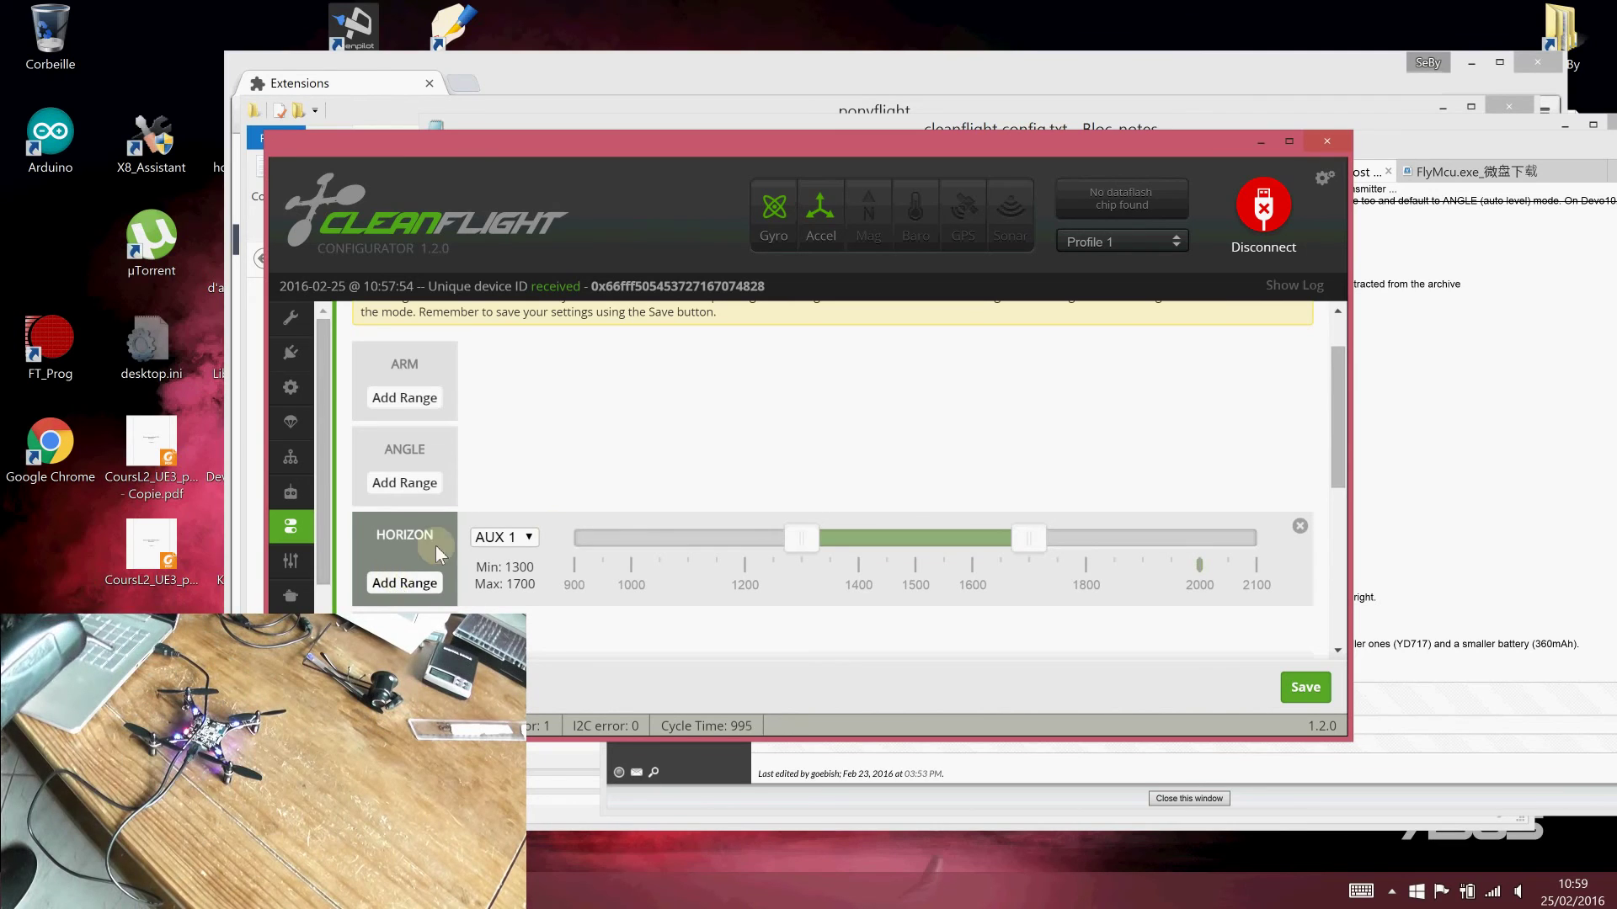
{"action": "left_click_drag", "start_coordinate": [798, 548], "coordinate": [575, 541]}
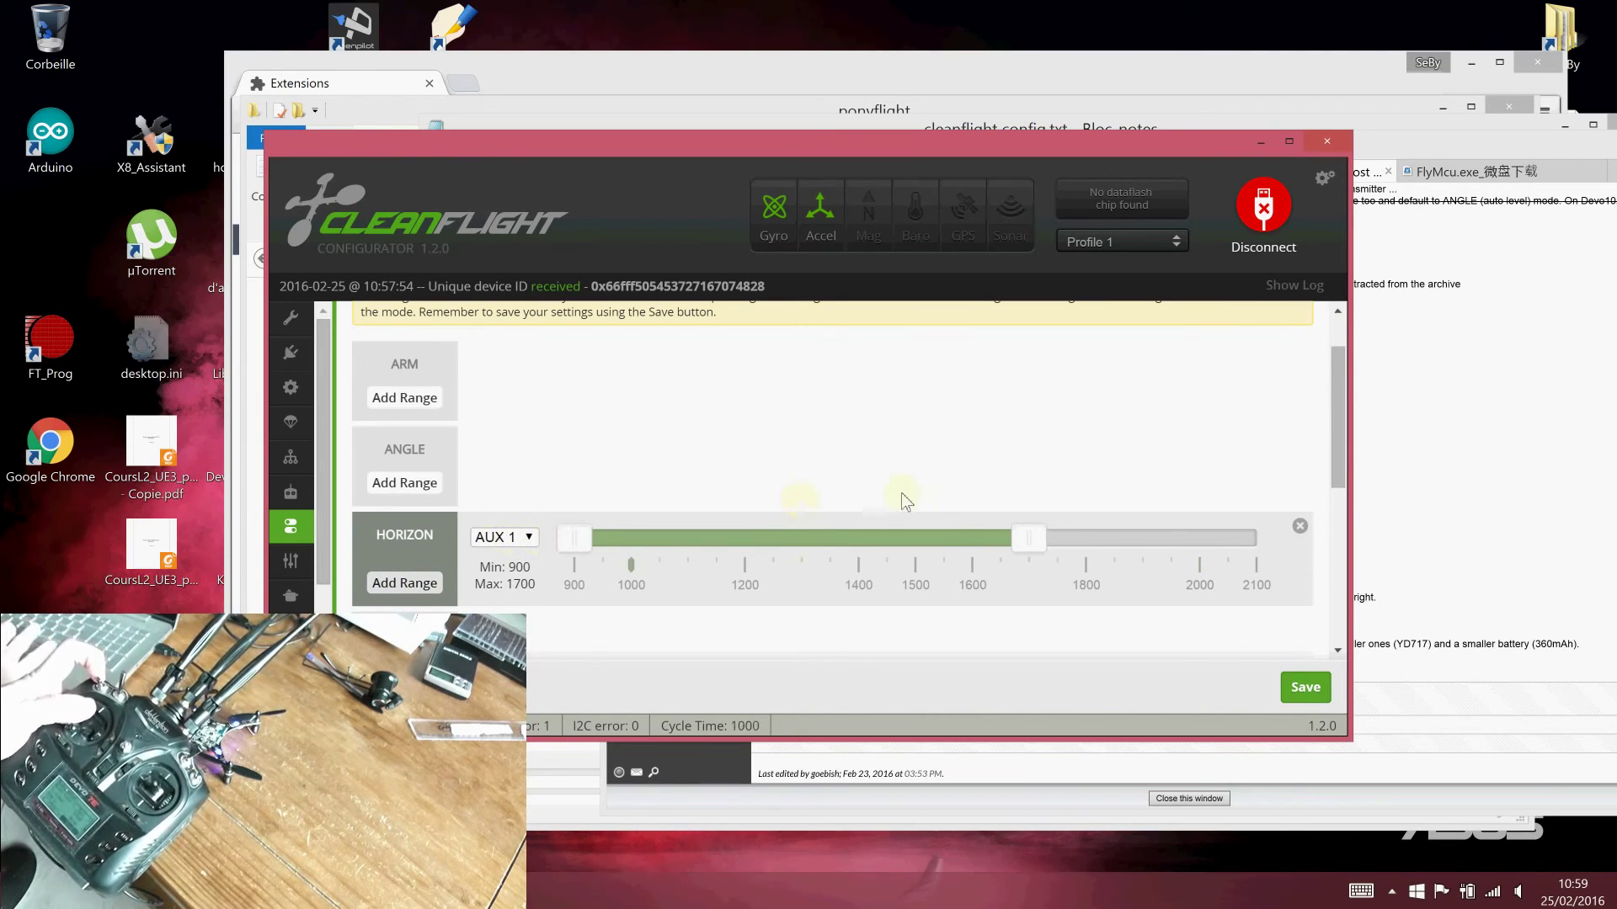
{"action": "left_click_drag", "start_coordinate": [1032, 536], "coordinate": [635, 541]}
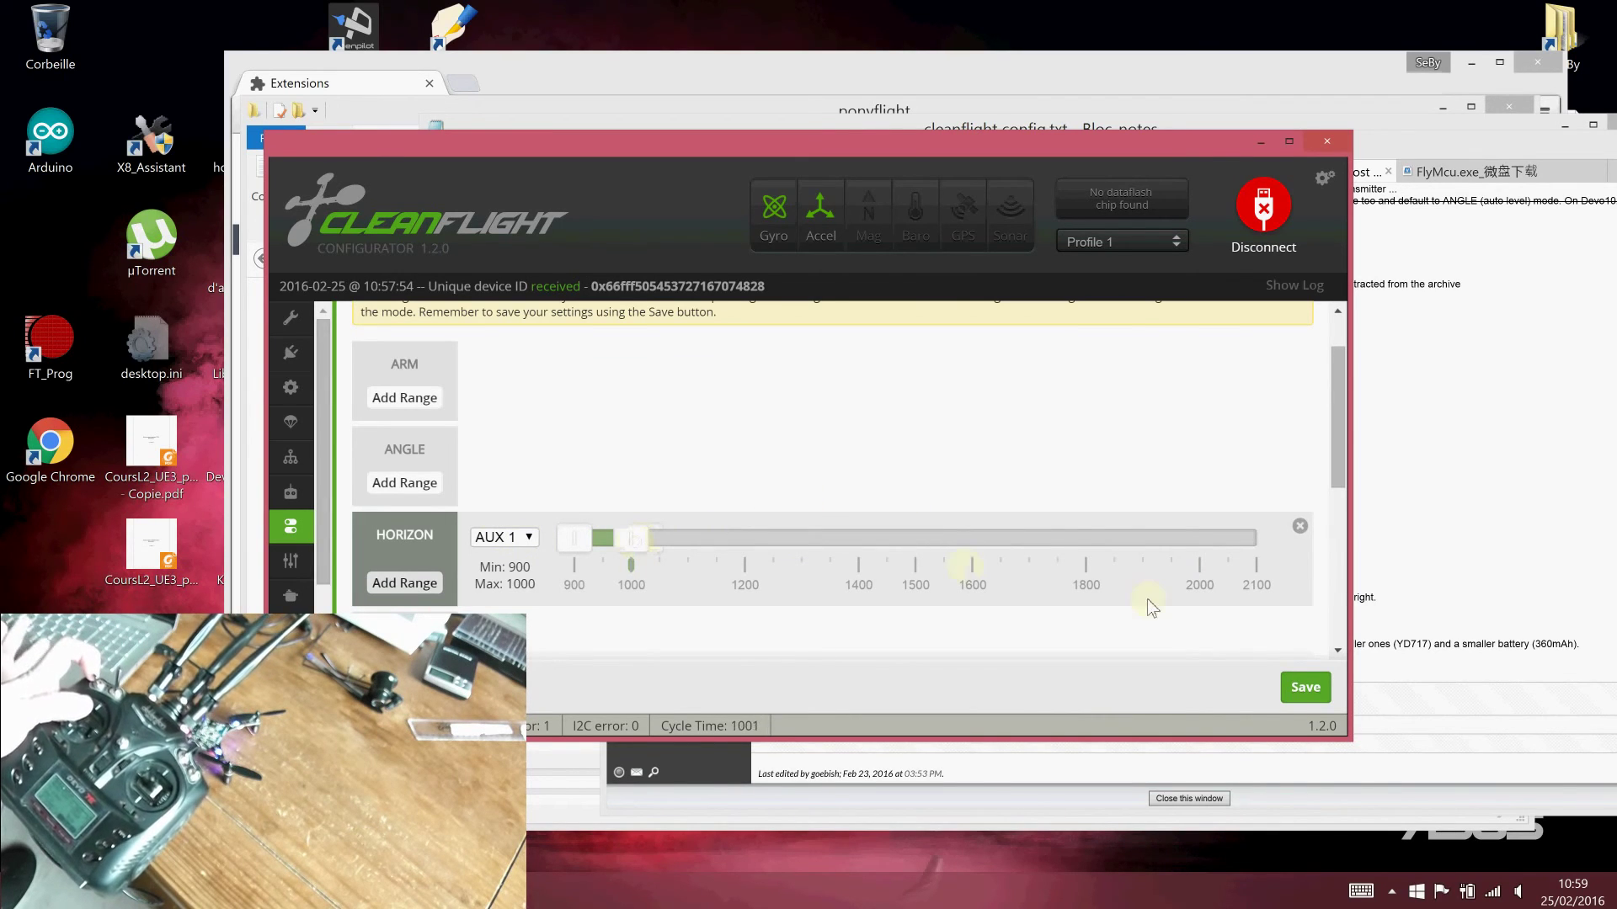
{"action": "left_click", "coordinate": [1307, 688]}
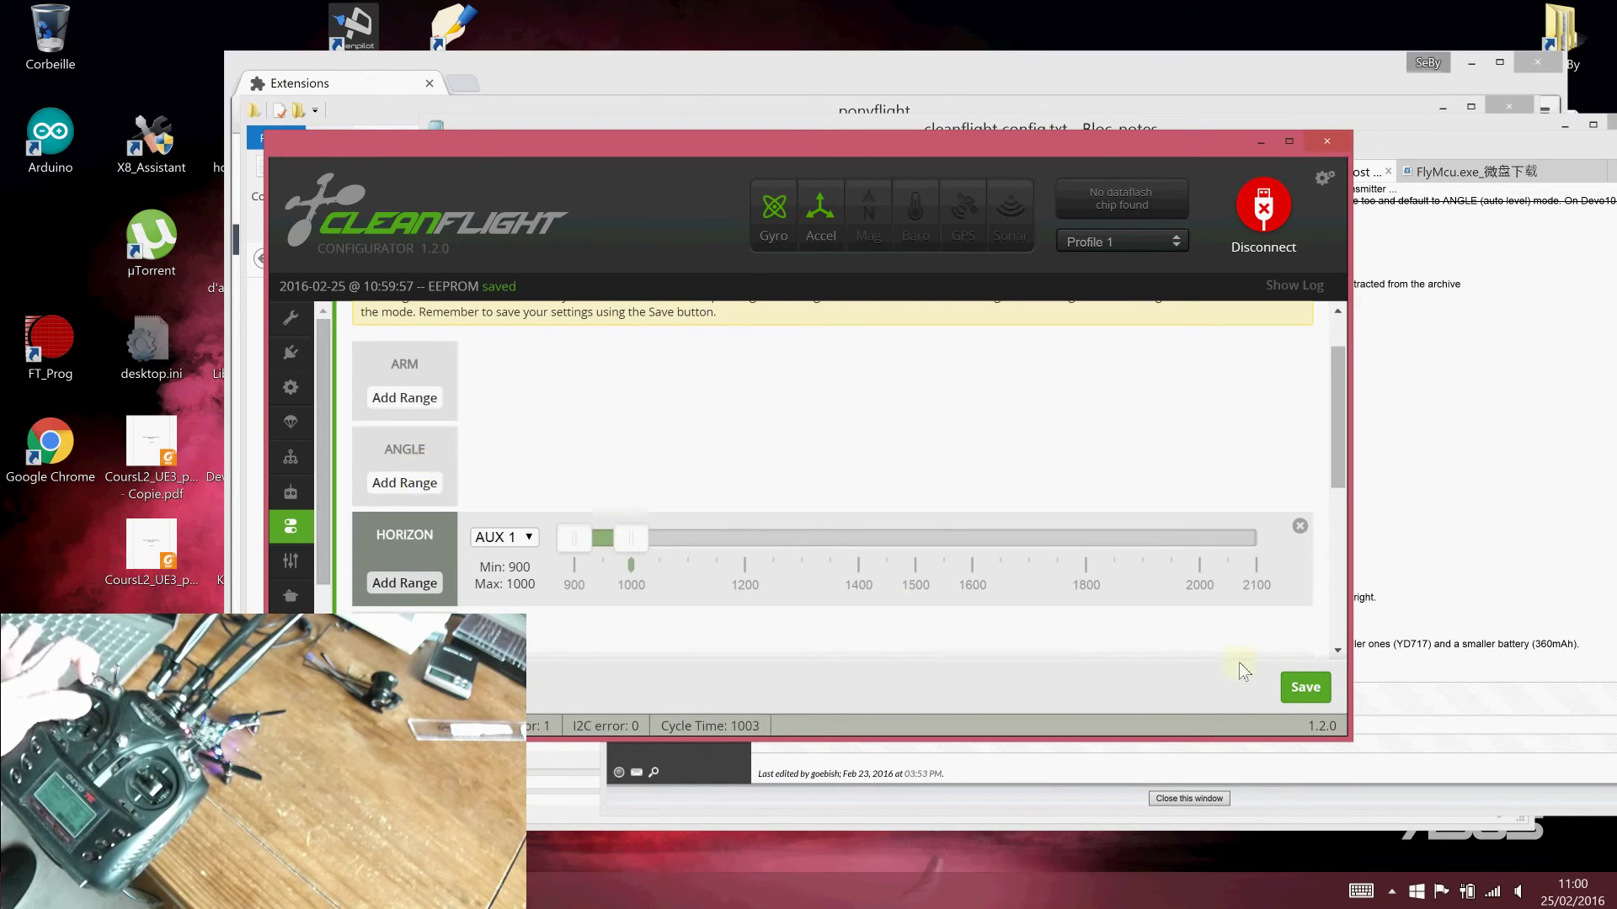
Add an AUX 1 range for ANGLE, extend its maximum to 2100, and save
{"action": "left_click", "coordinate": [1290, 690]}
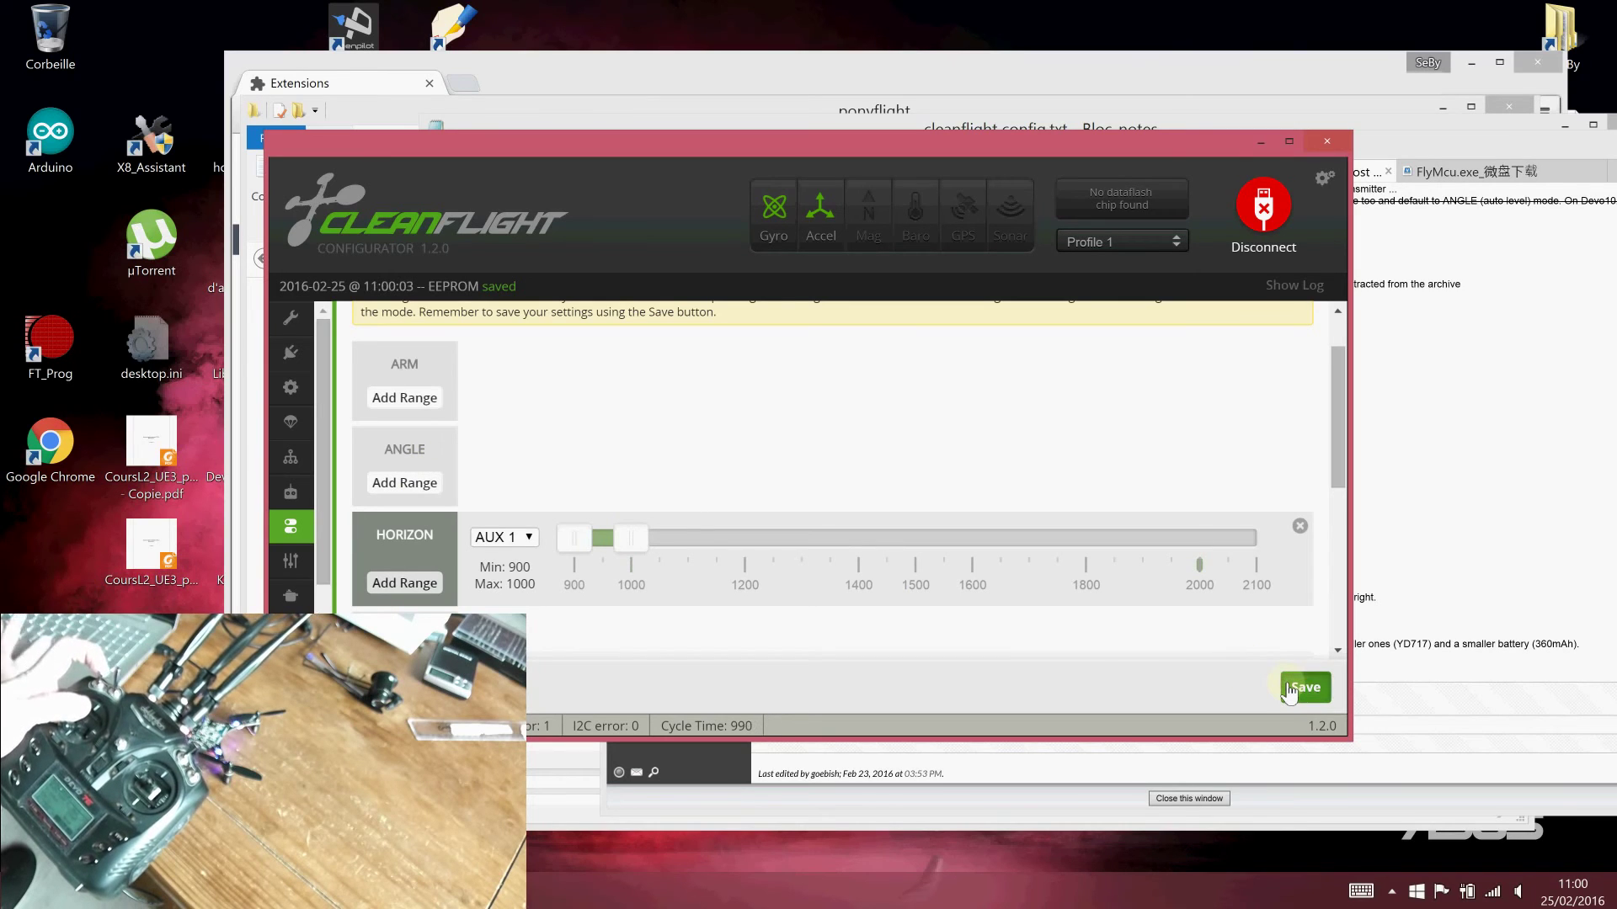
{"action": "left_click", "coordinate": [391, 484]}
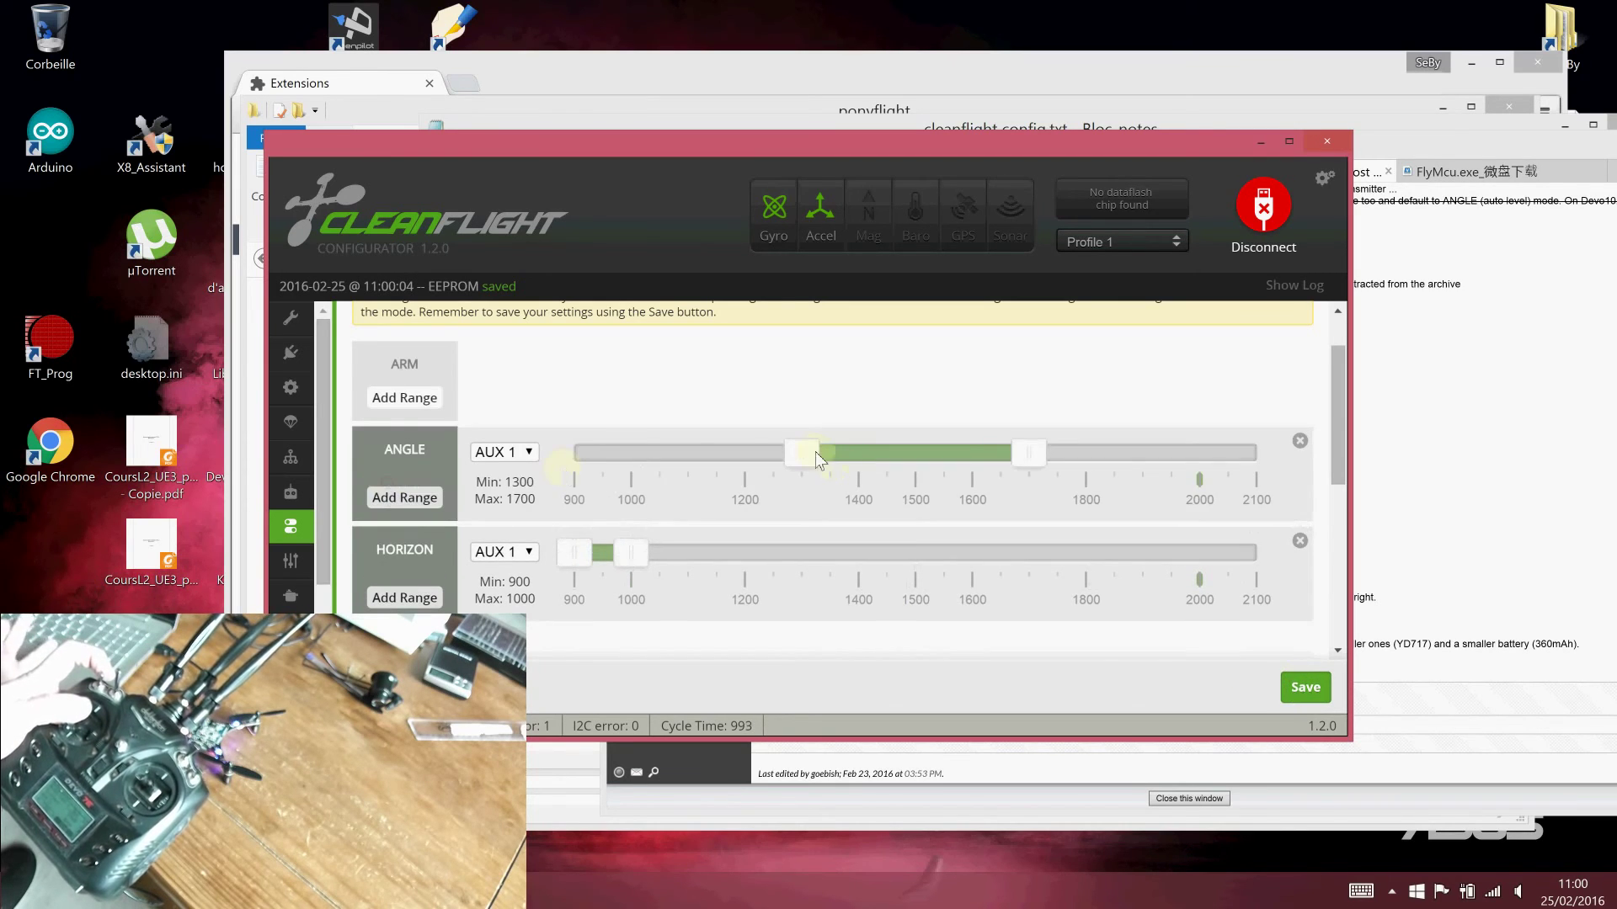
{"action": "left_click_drag", "start_coordinate": [814, 451], "coordinate": [628, 453]}
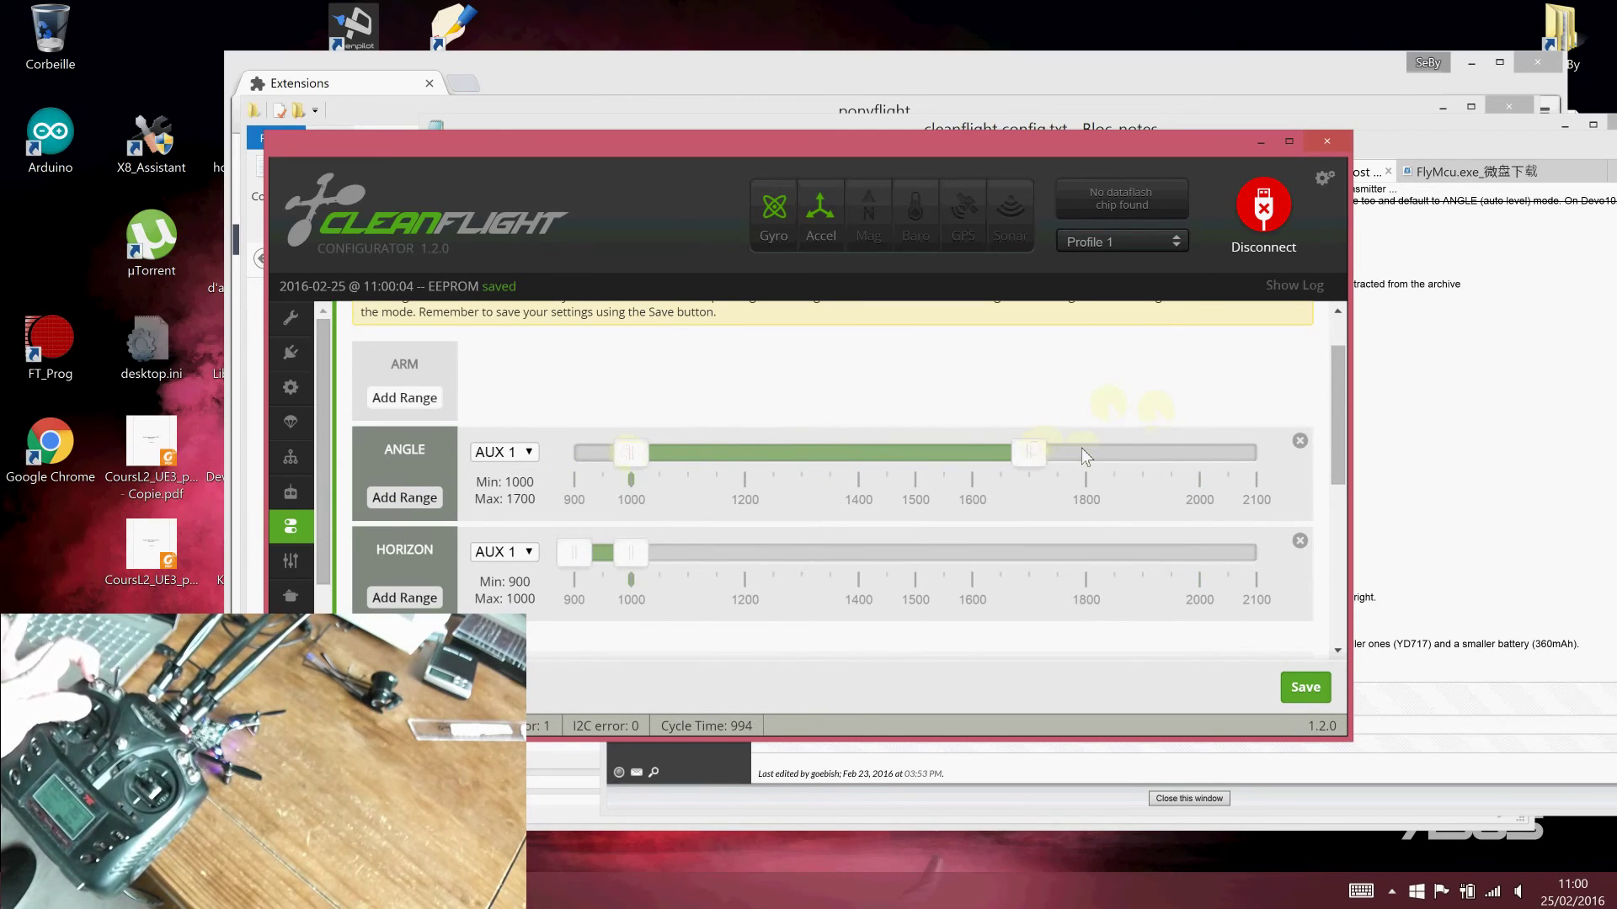
{"action": "left_click_drag", "start_coordinate": [1083, 450], "coordinate": [1275, 430]}
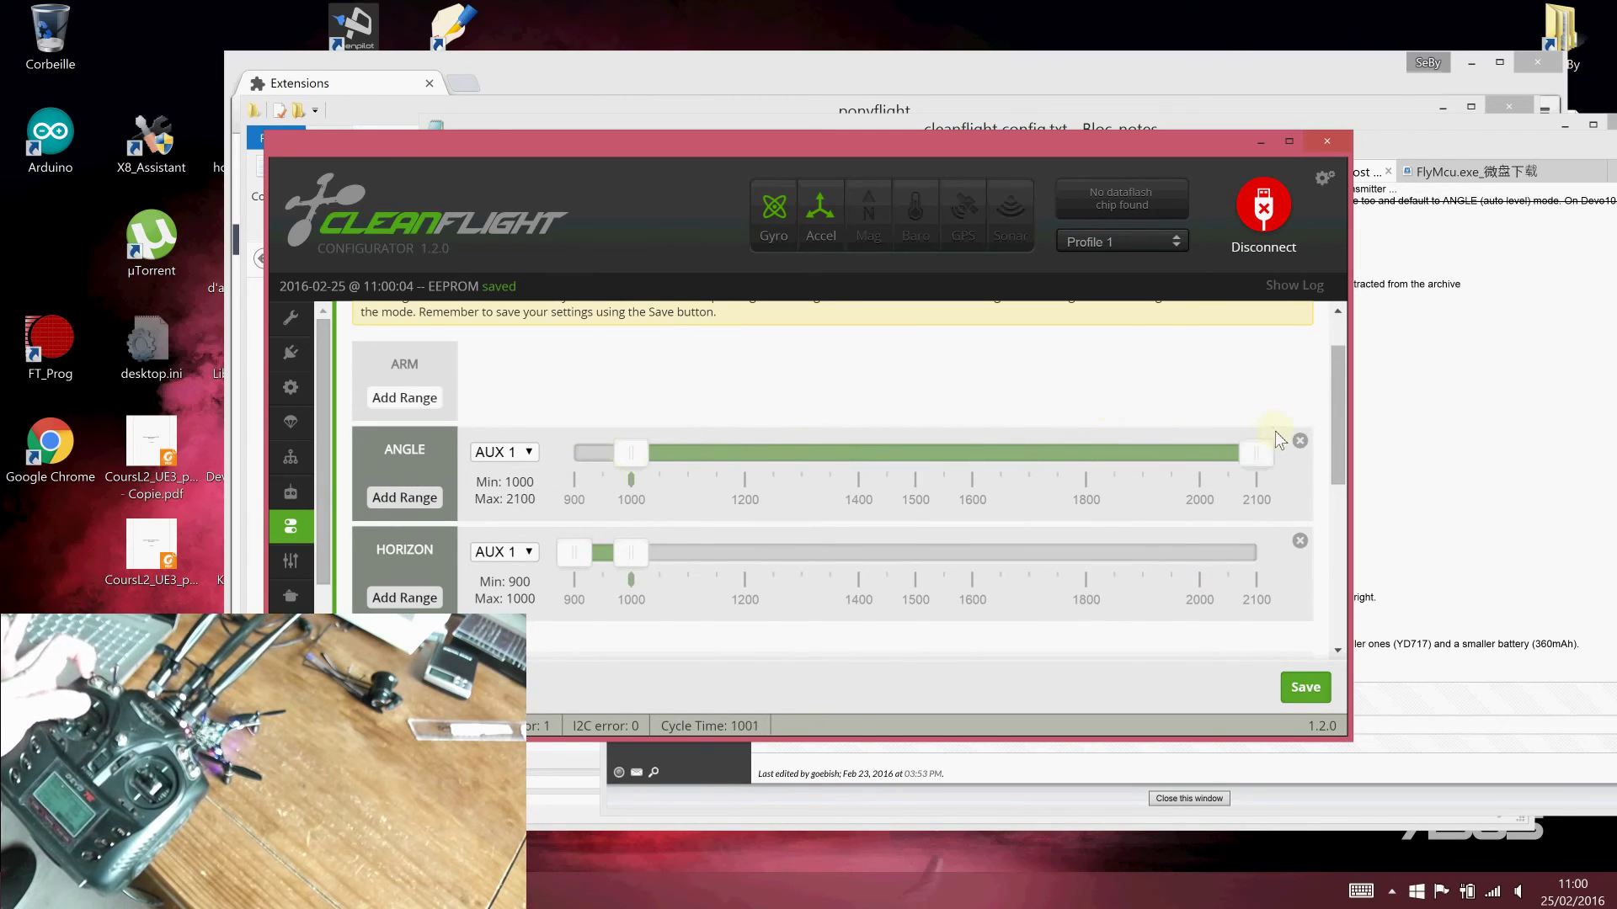
{"action": "left_click", "coordinate": [1307, 690]}
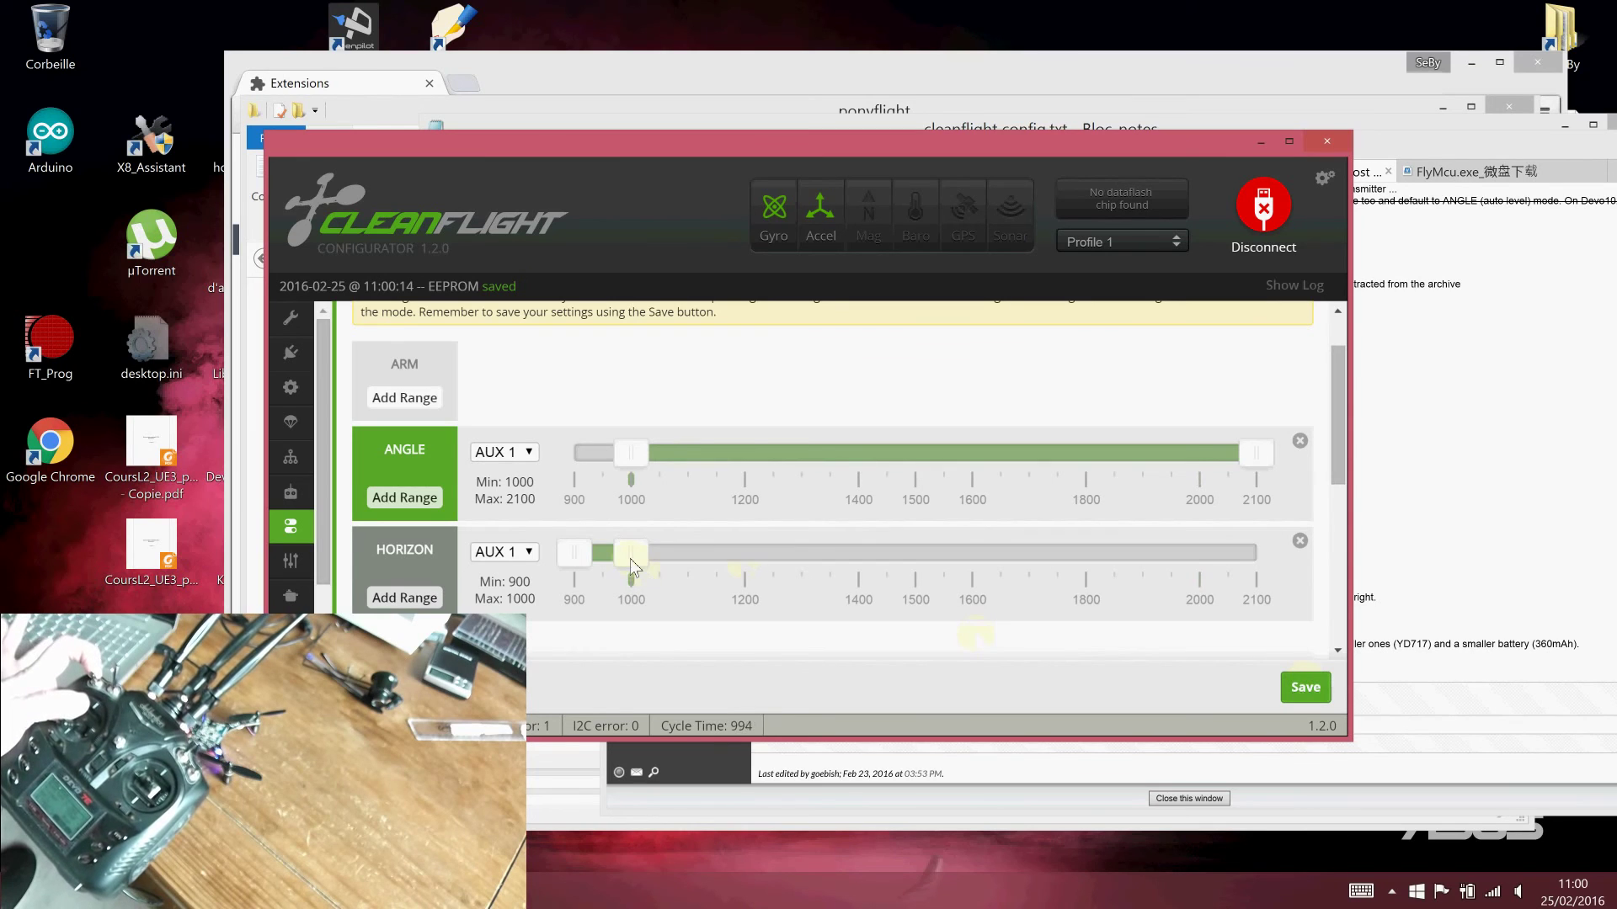
Set HORIZON to 1000–2000 and ANGLE's minimum to 2000, saving the changes
{"action": "left_click_drag", "start_coordinate": [629, 560], "coordinate": [621, 559]}
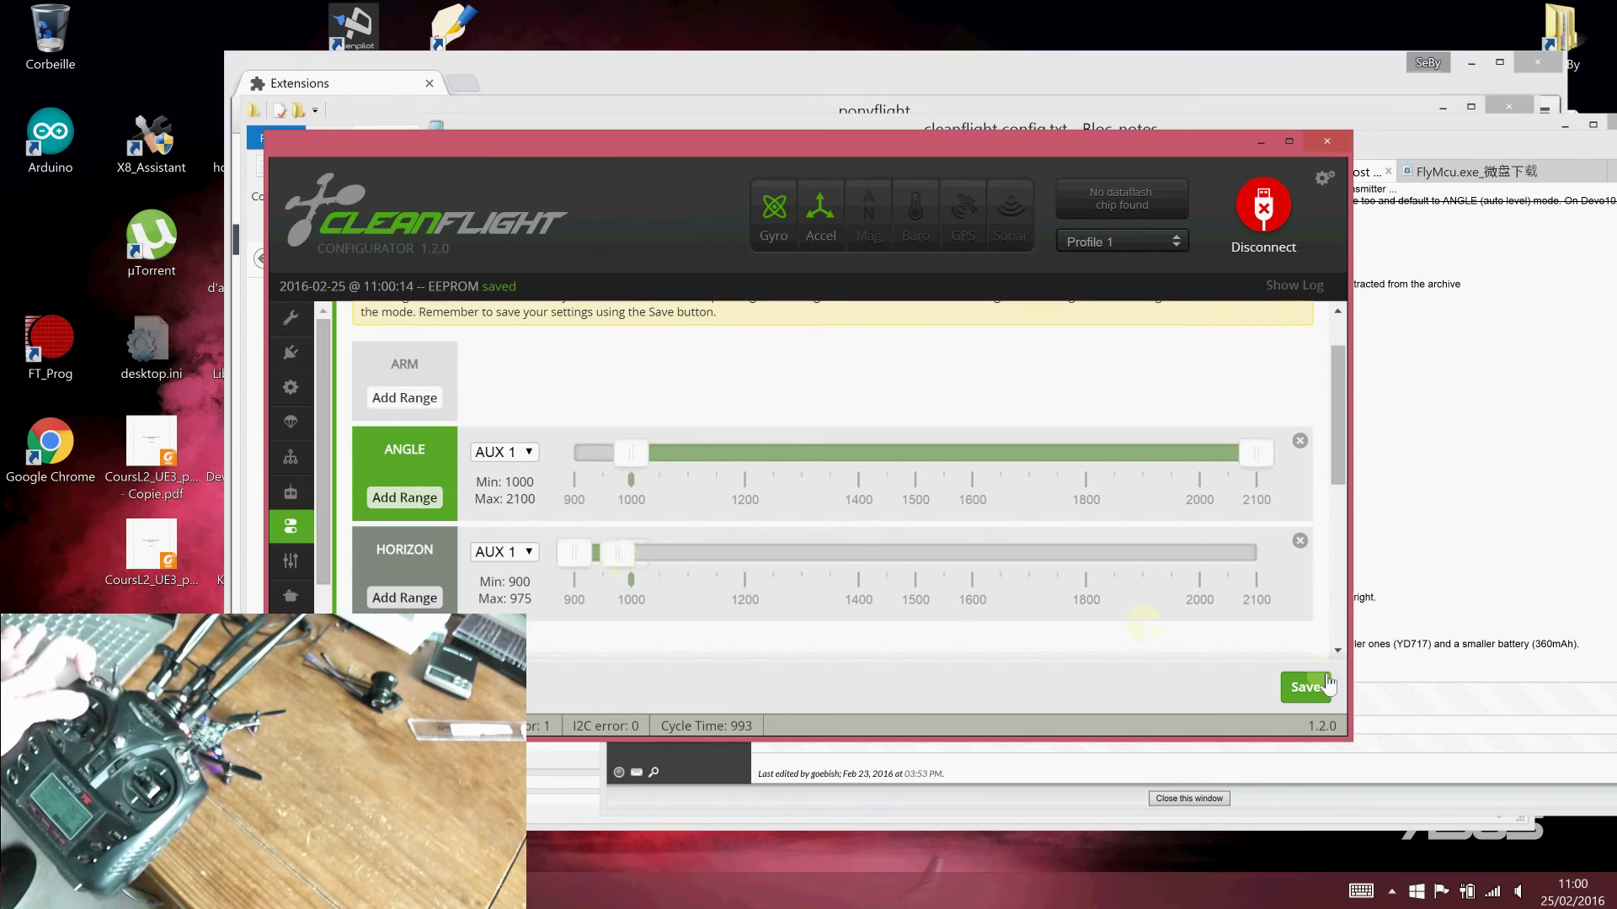
{"action": "left_click", "coordinate": [1302, 700]}
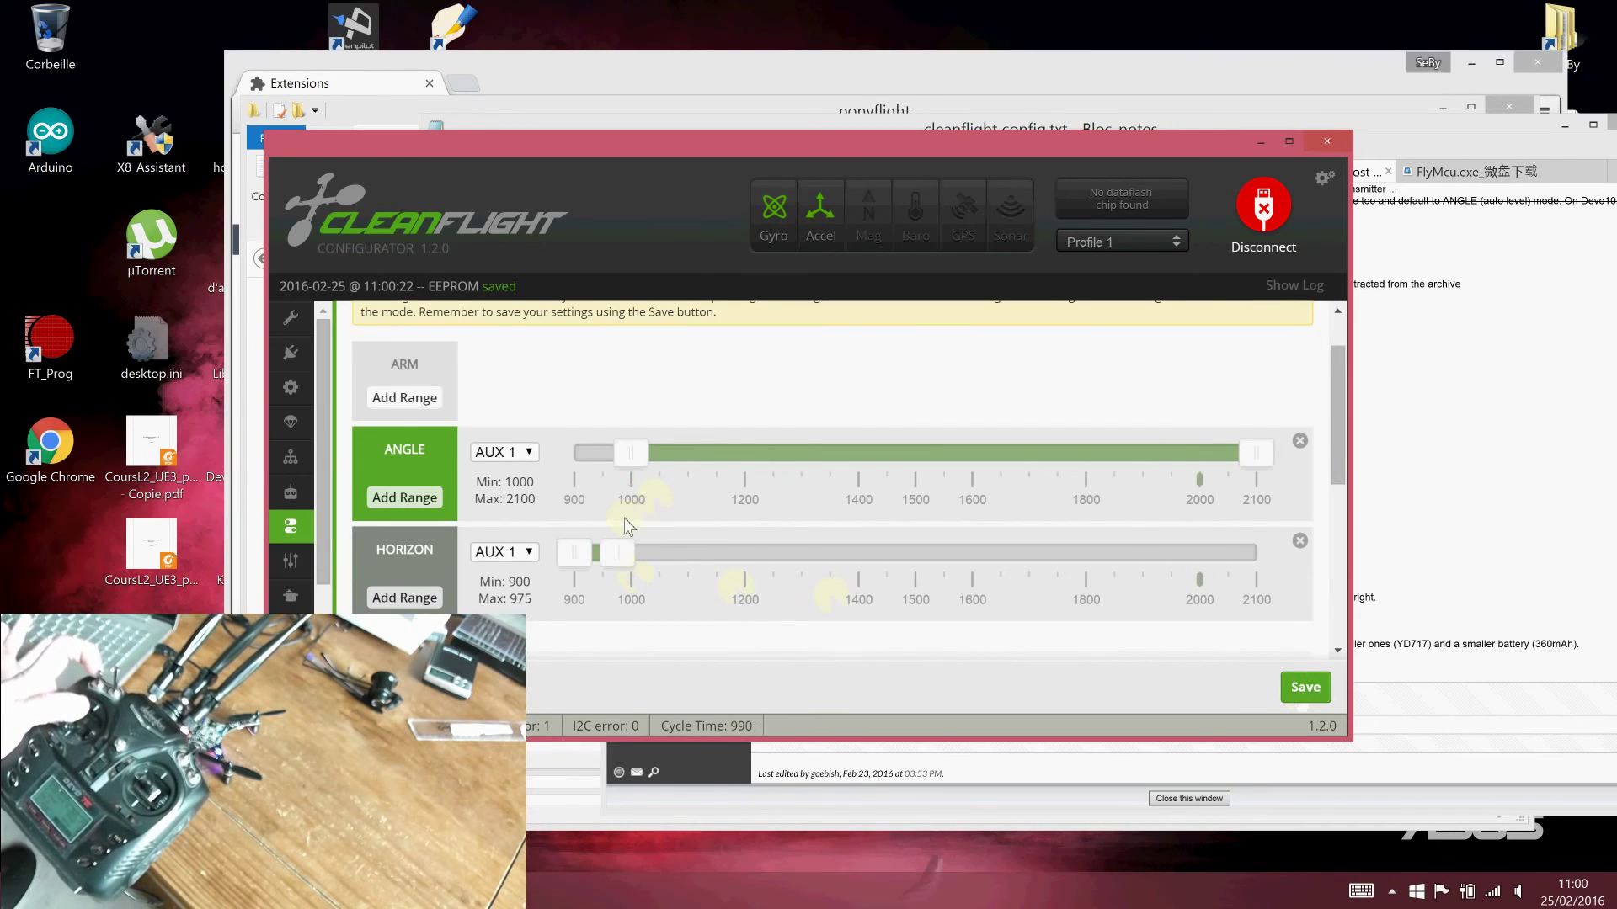
{"action": "left_click_drag", "start_coordinate": [1074, 552], "coordinate": [1194, 552]}
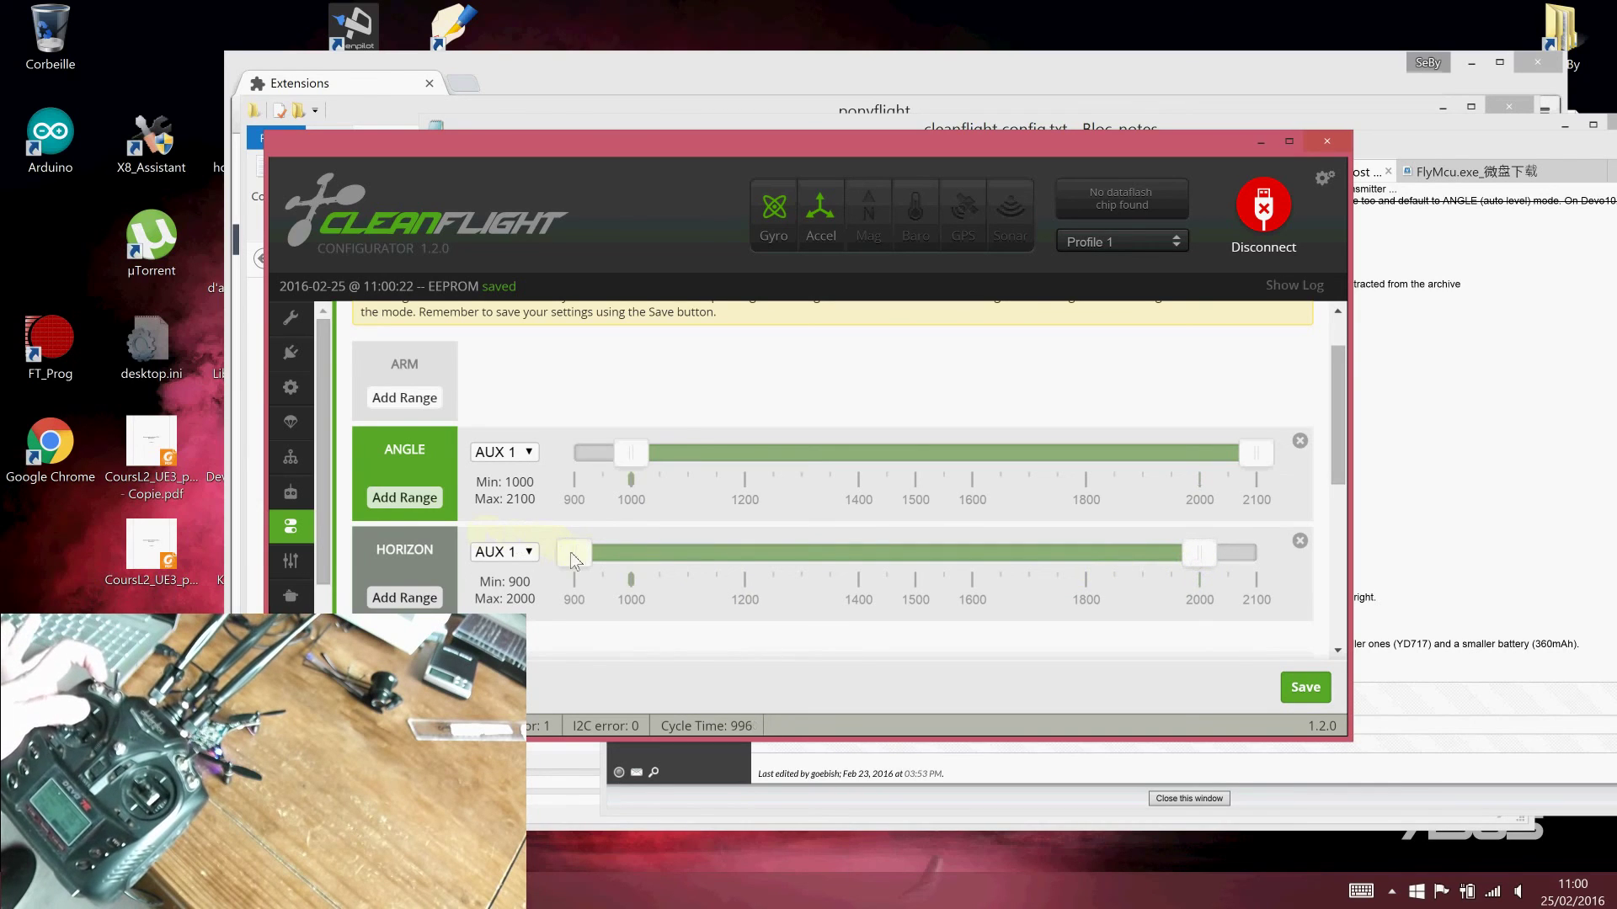
{"action": "left_click_drag", "start_coordinate": [632, 552], "coordinate": [638, 552]}
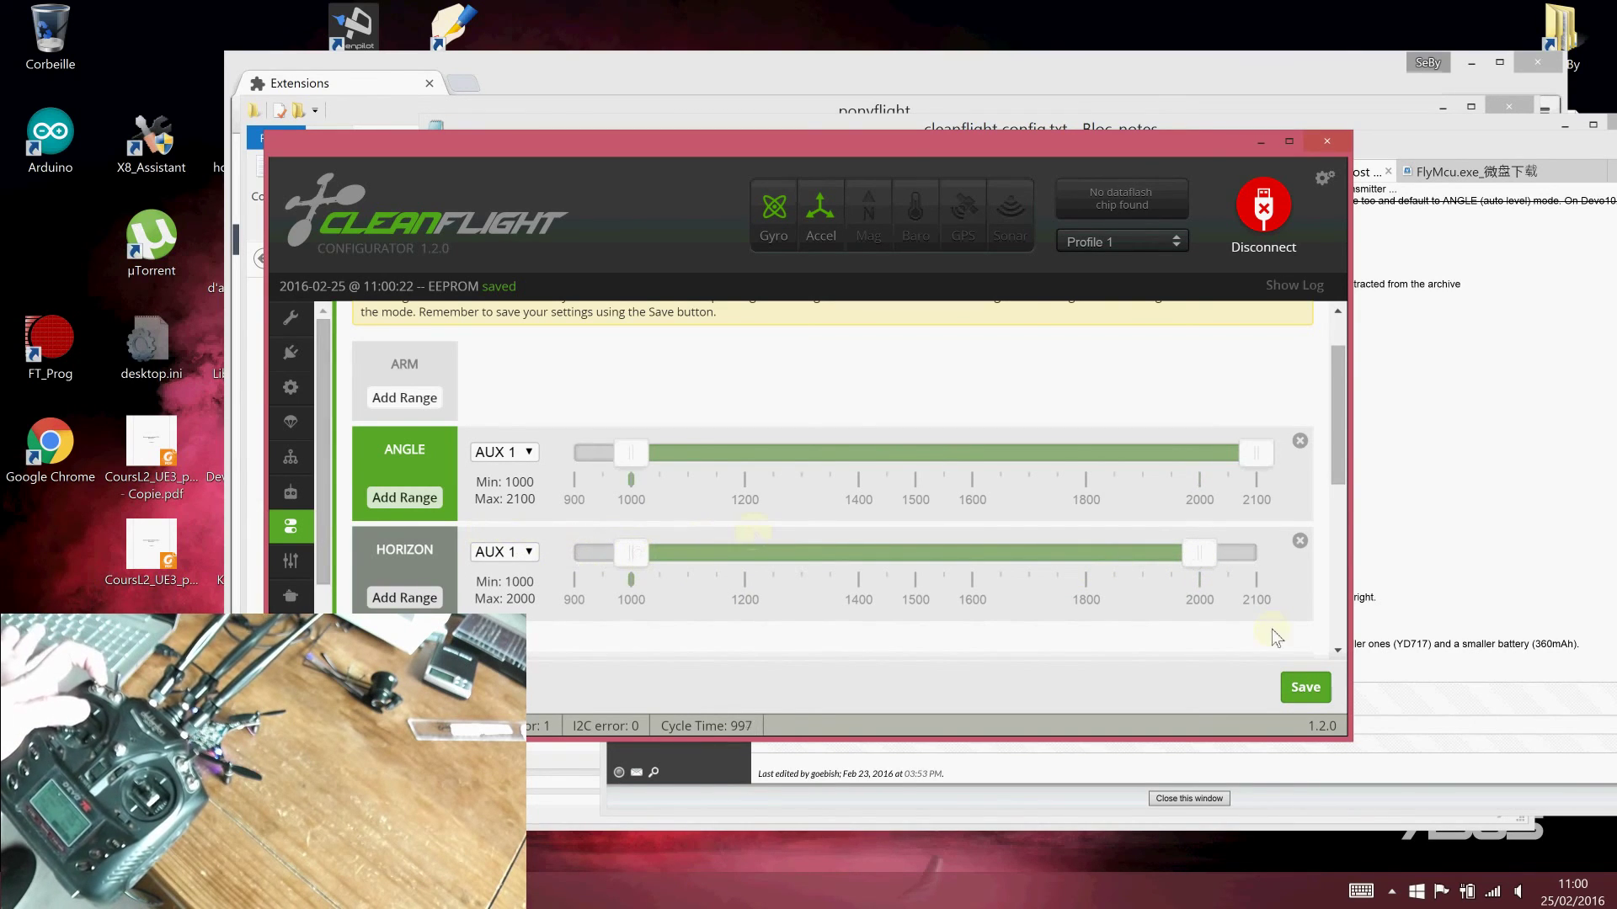
{"action": "left_click", "coordinate": [1305, 687]}
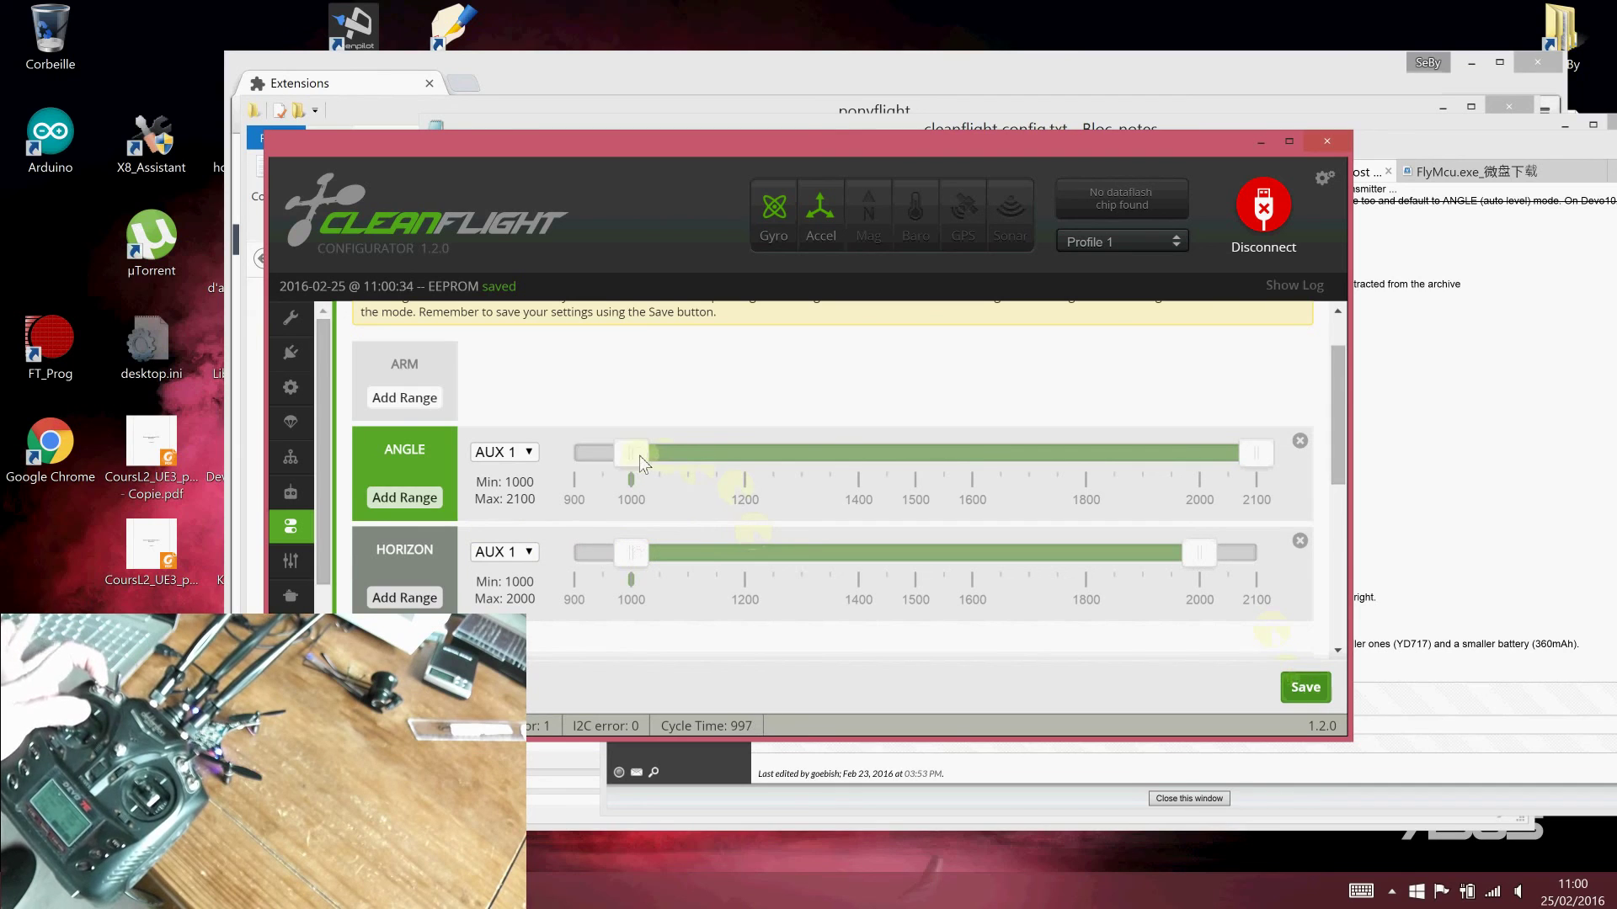
{"action": "left_click_drag", "start_coordinate": [633, 451], "coordinate": [1220, 478]}
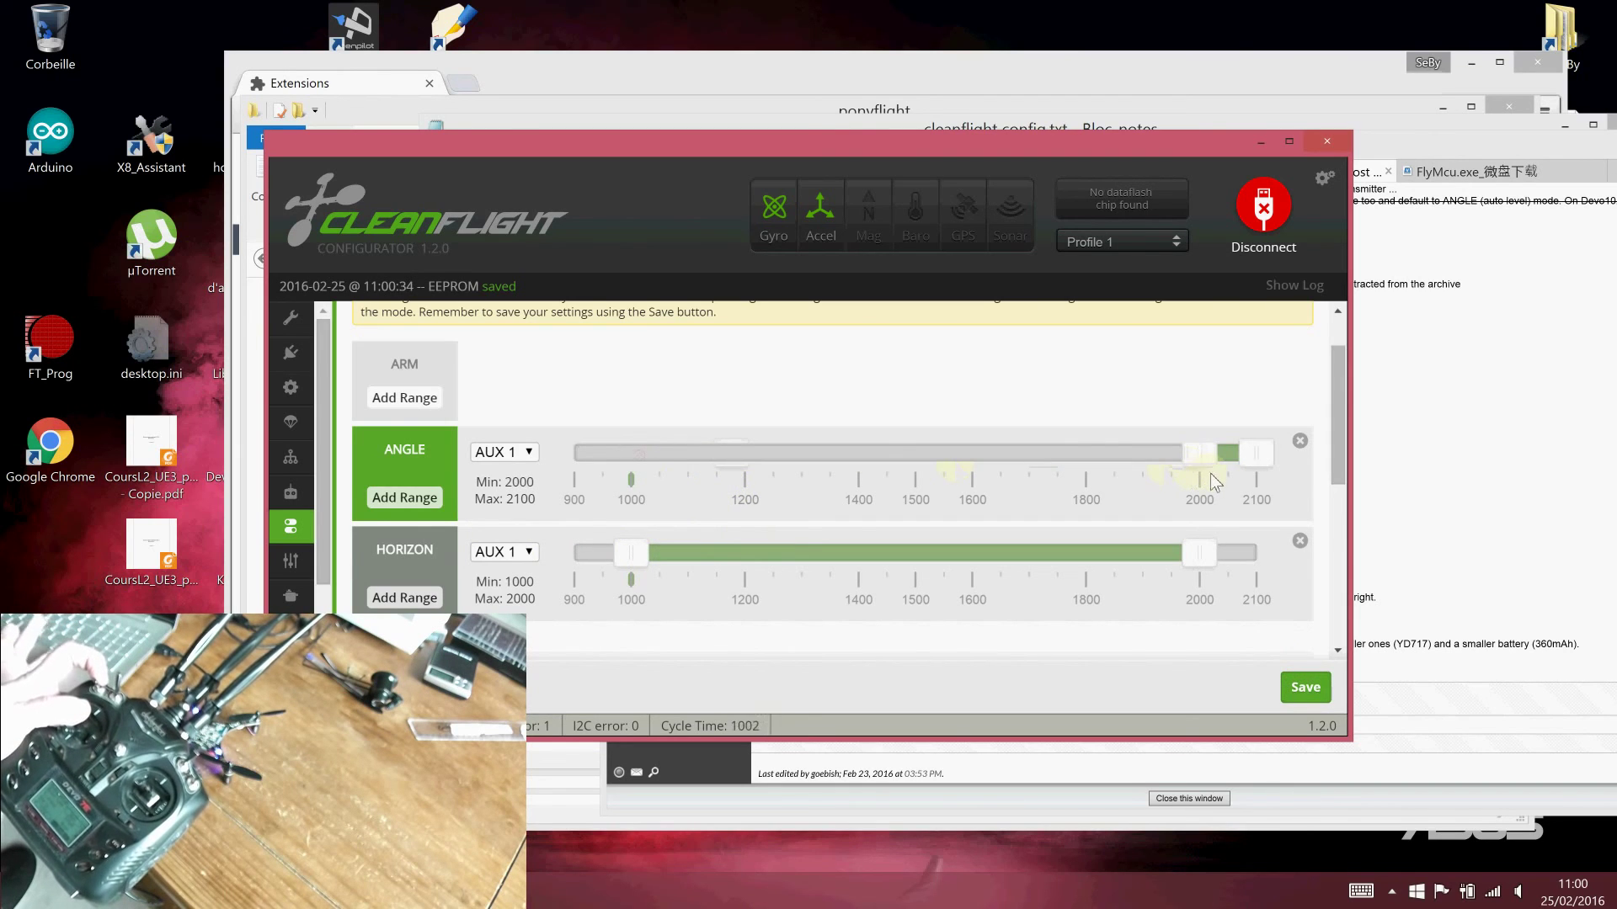
{"action": "left_click", "coordinate": [1304, 689]}
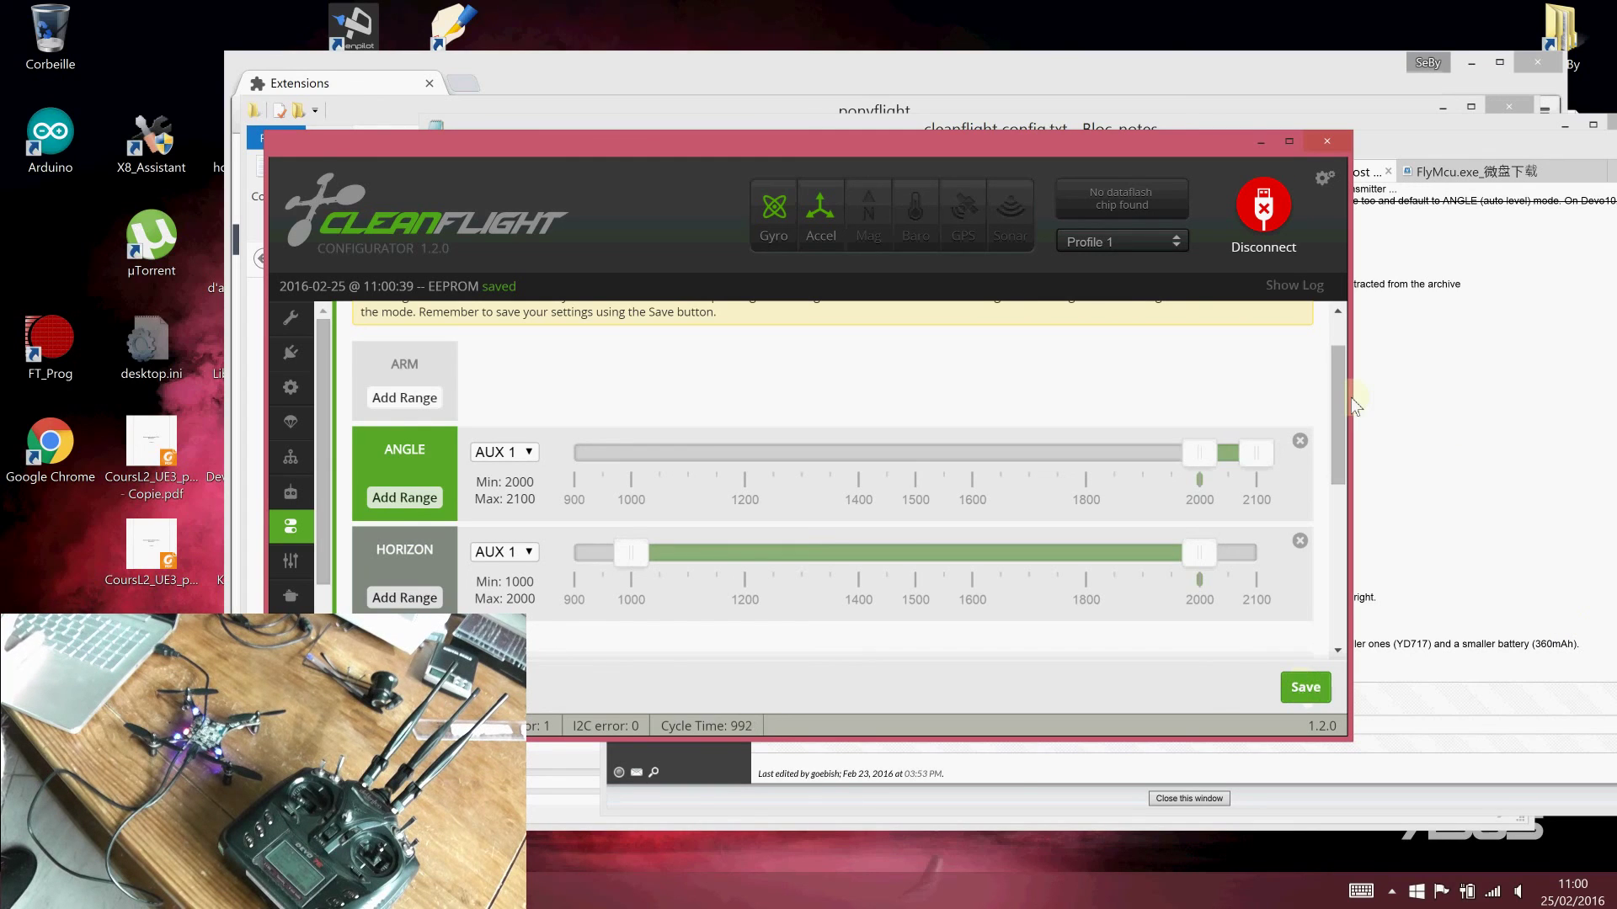
{"action": "left_click_drag", "start_coordinate": [1340, 398], "coordinate": [1337, 458]}
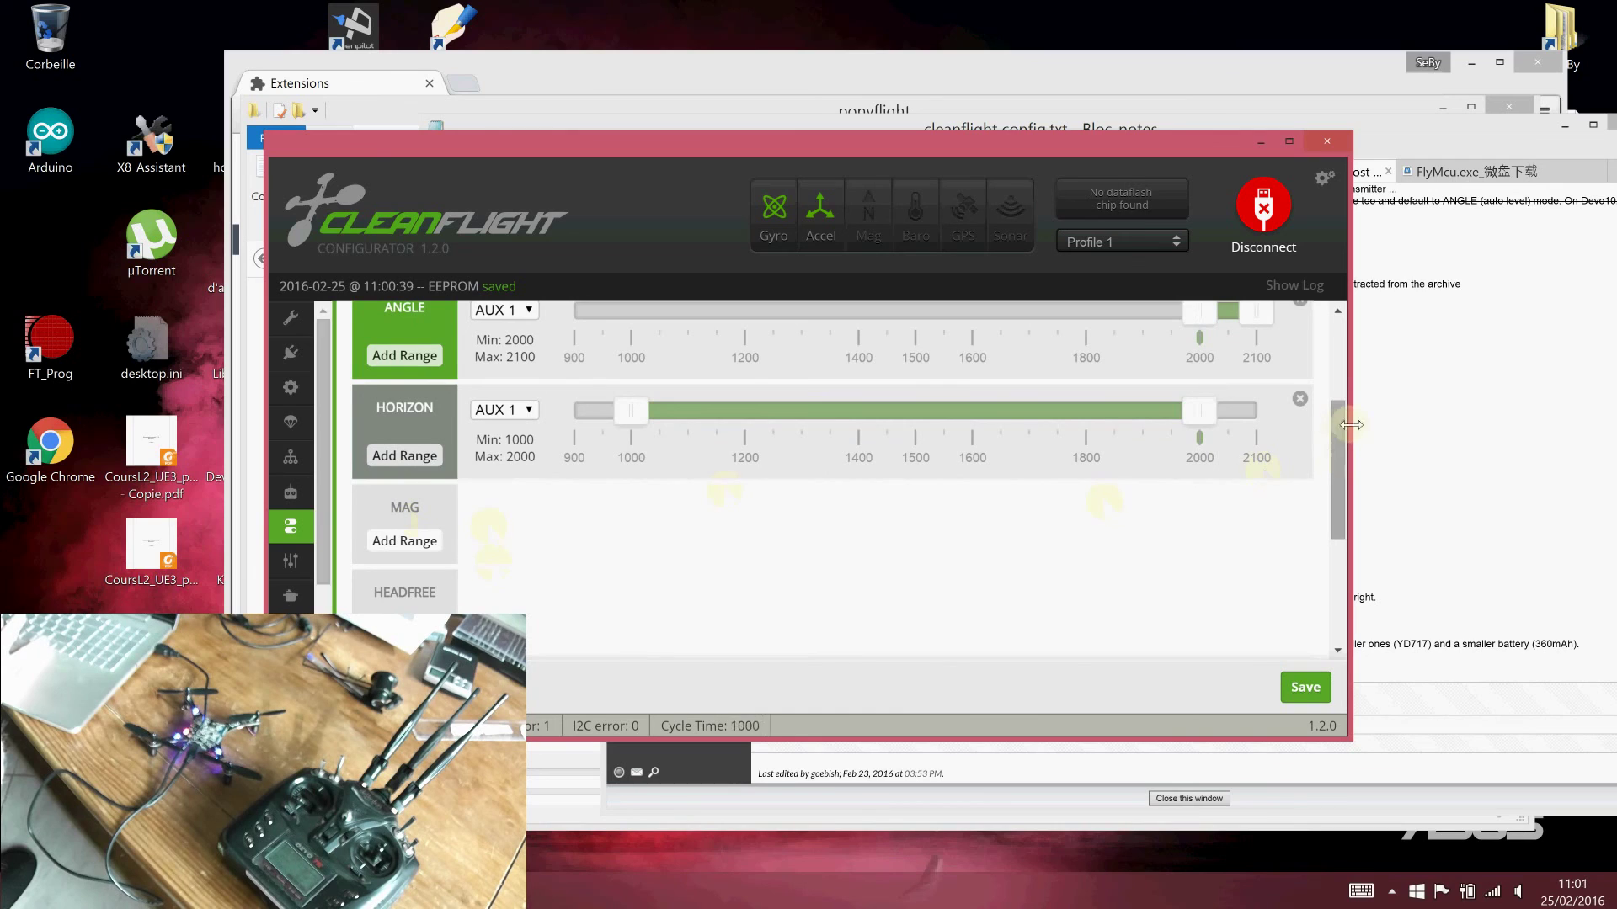
{"action": "mouse_move", "coordinate": [1334, 456]}
{"action": "left_mouse_down"}
{"action": "mouse_move", "coordinate": [1335, 489]}
{"action": "mouse_move", "coordinate": [1338, 357]}
{"action": "left_mouse_up"}
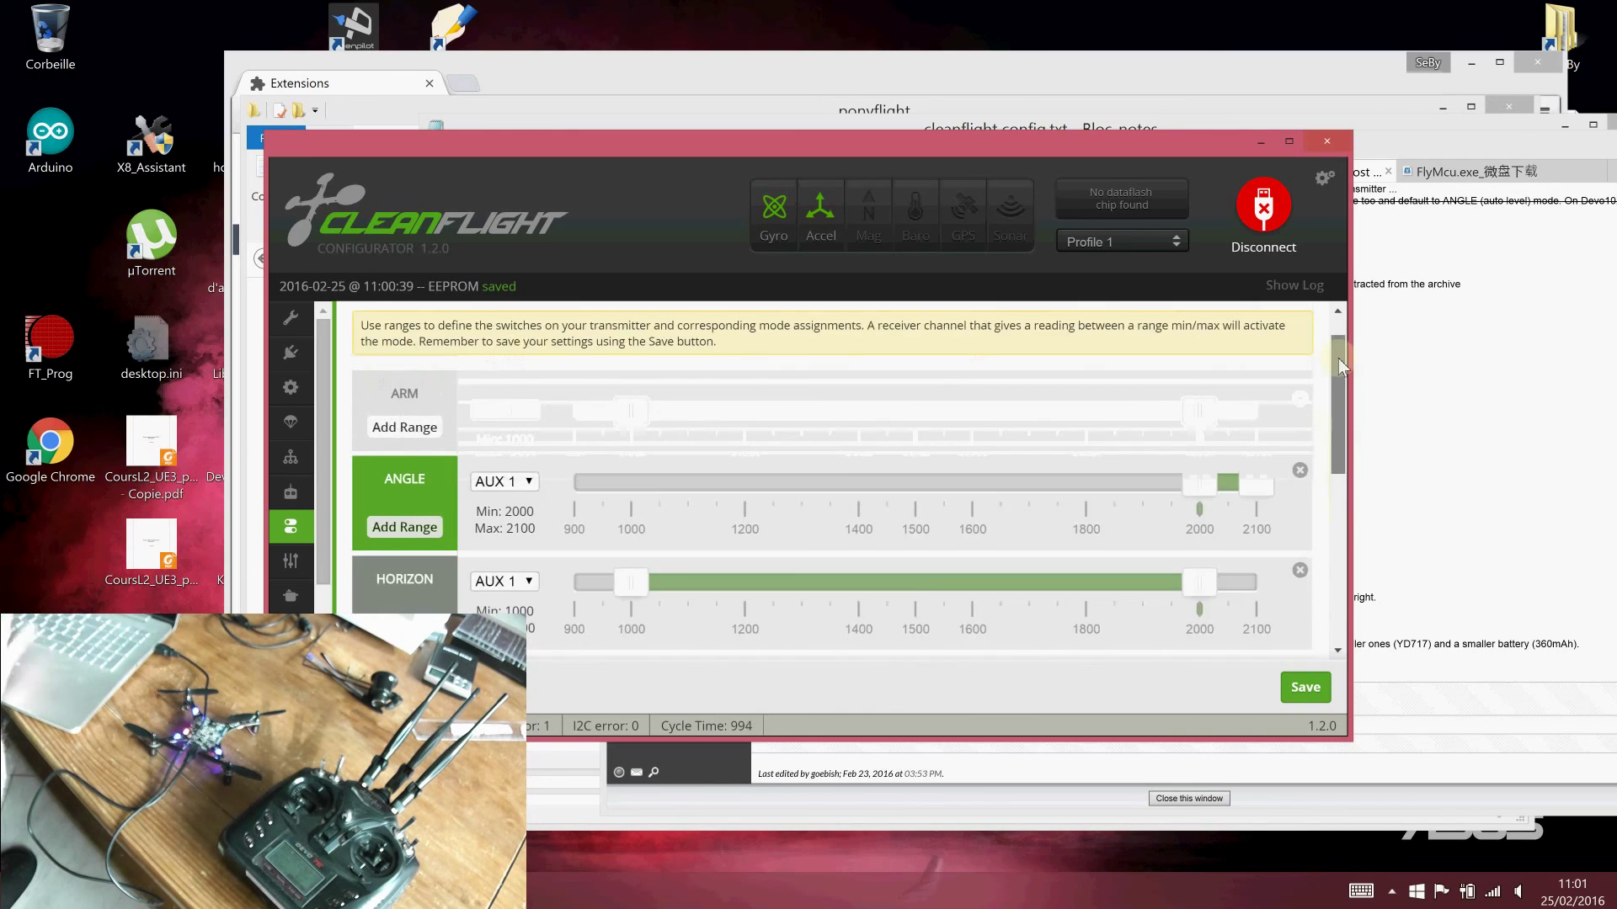